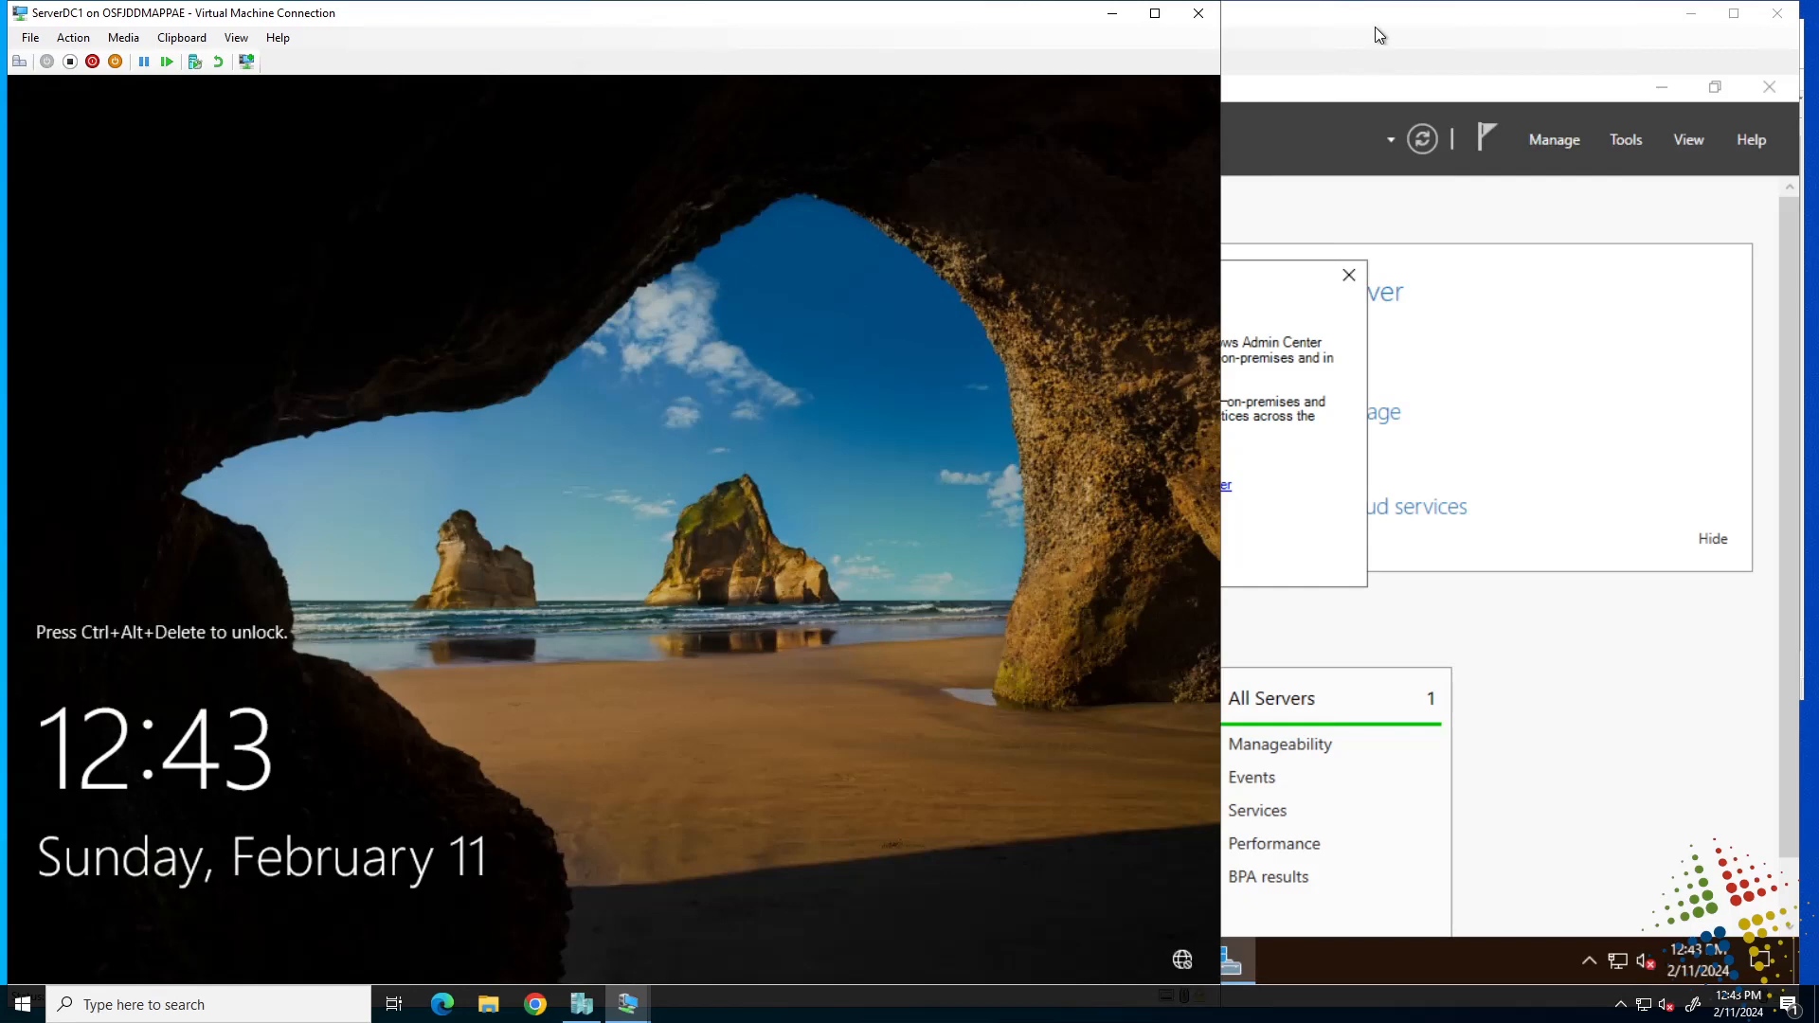
# Bring the ServerSA1 VM forward and close the 'Try Windows Admin Center and Azure Arc' pop-up.
pyautogui.click(1374, 27)
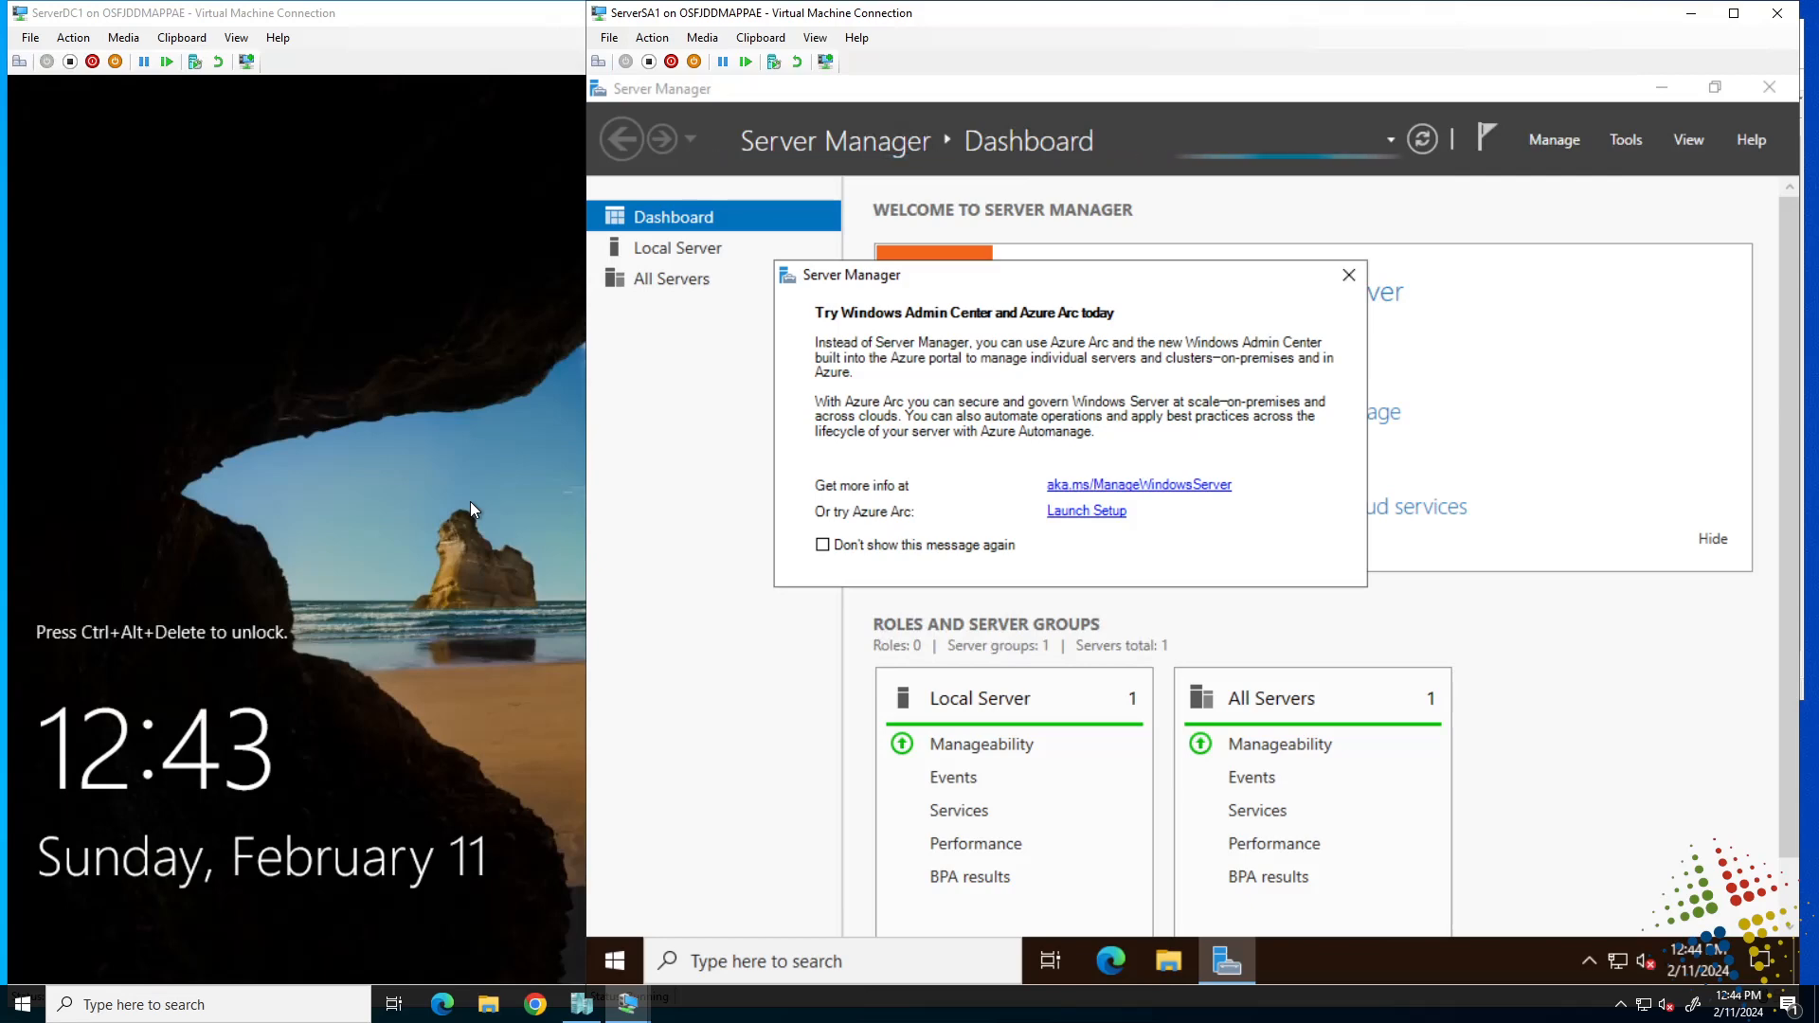
pyautogui.click(1349, 275)
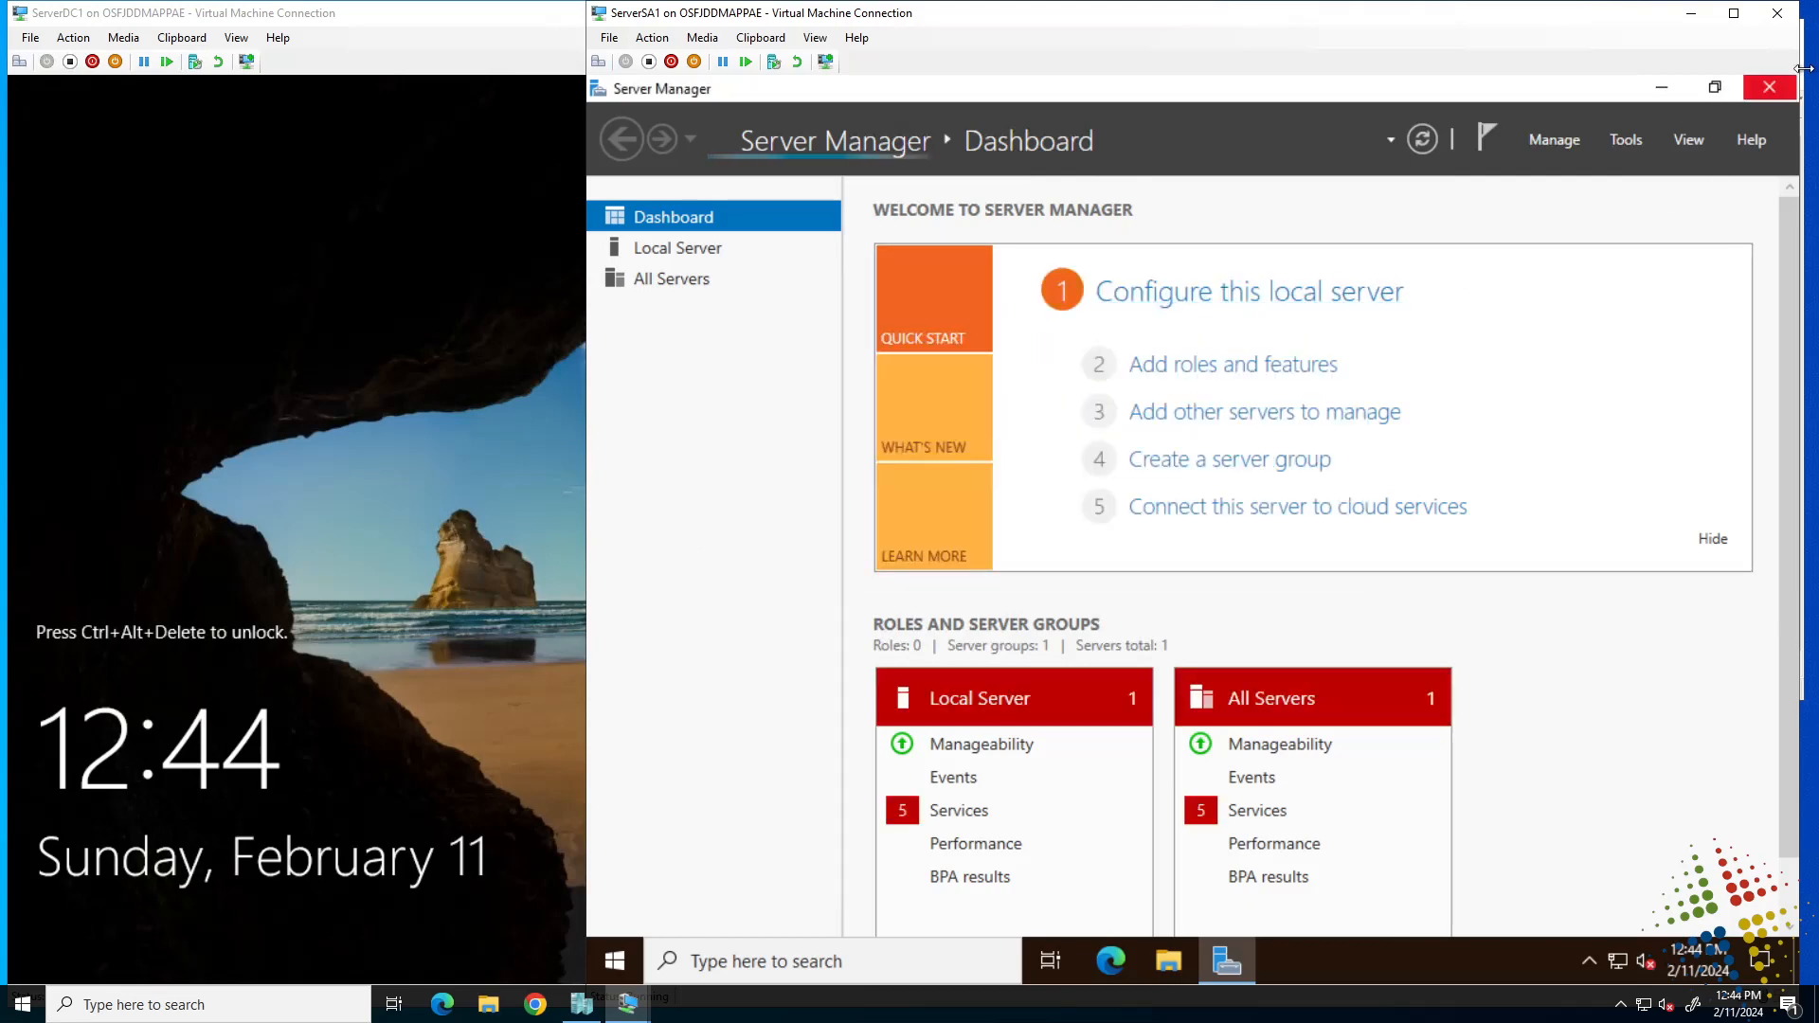
# Close Server Manager and complete Edge's first-run setup without signing in, closing the interests panel.
pyautogui.click(1781, 90)
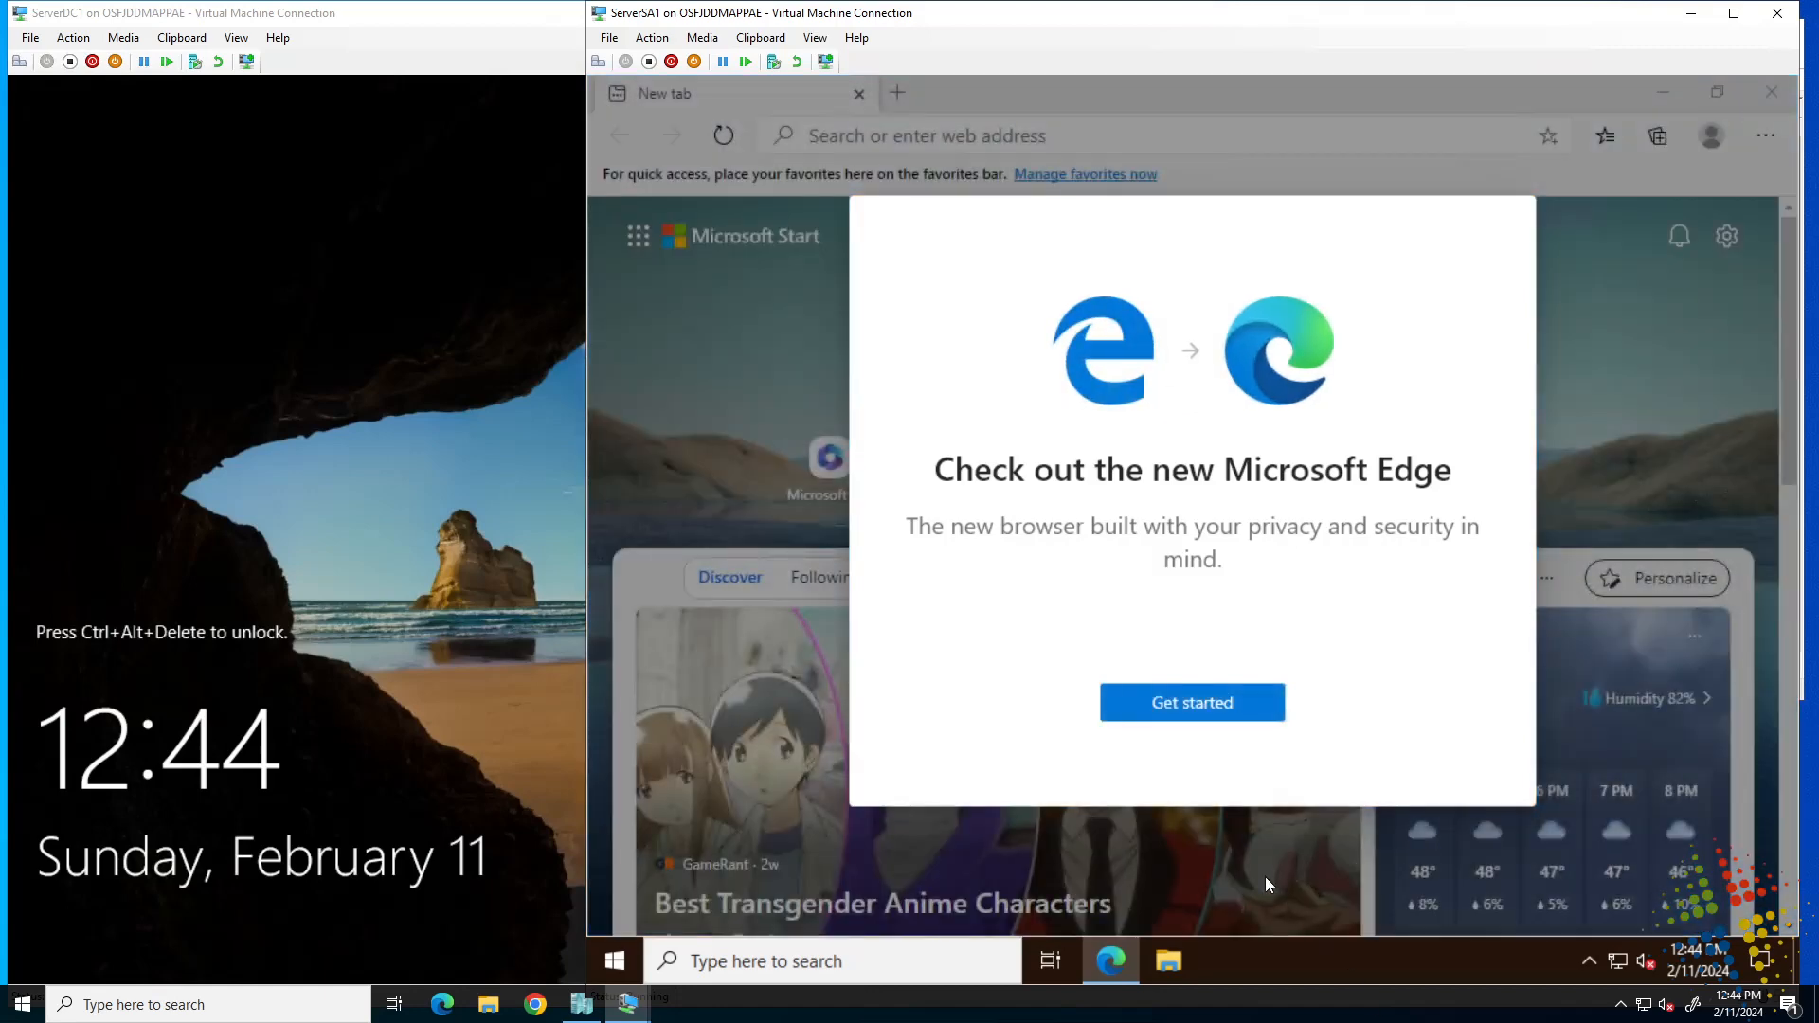
pyautogui.click(1191, 703)
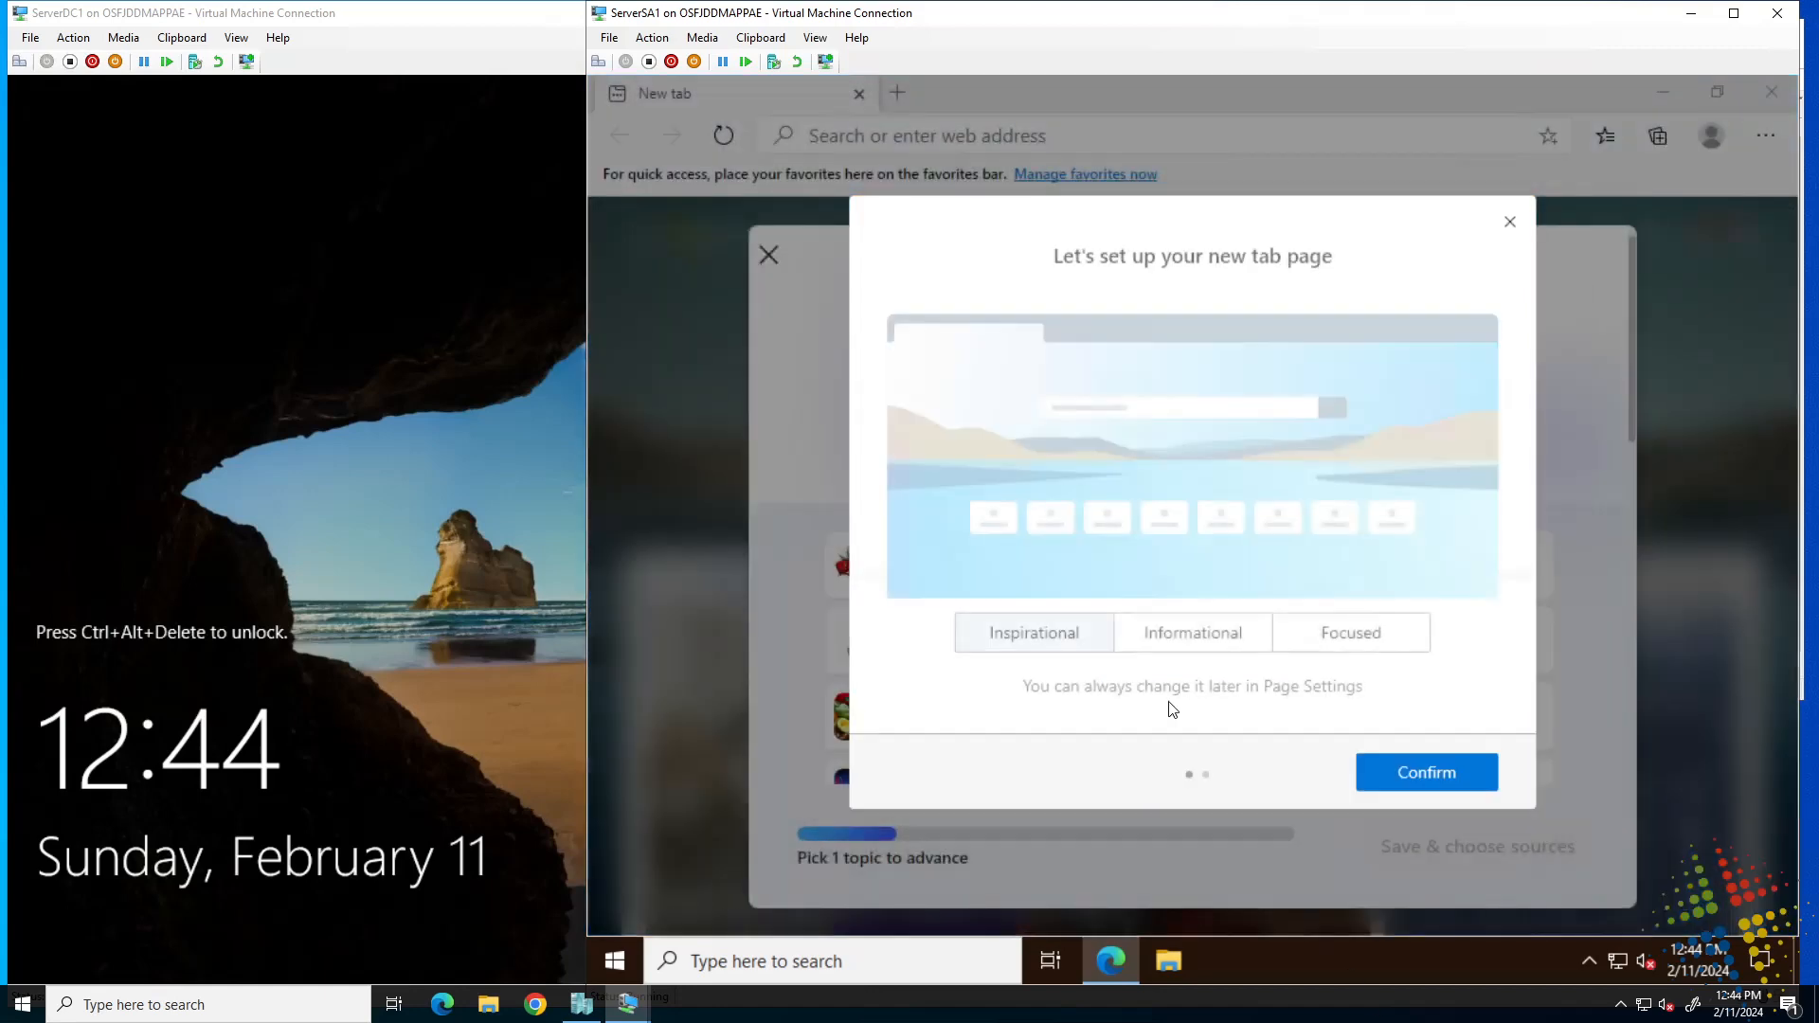
pyautogui.click(1427, 775)
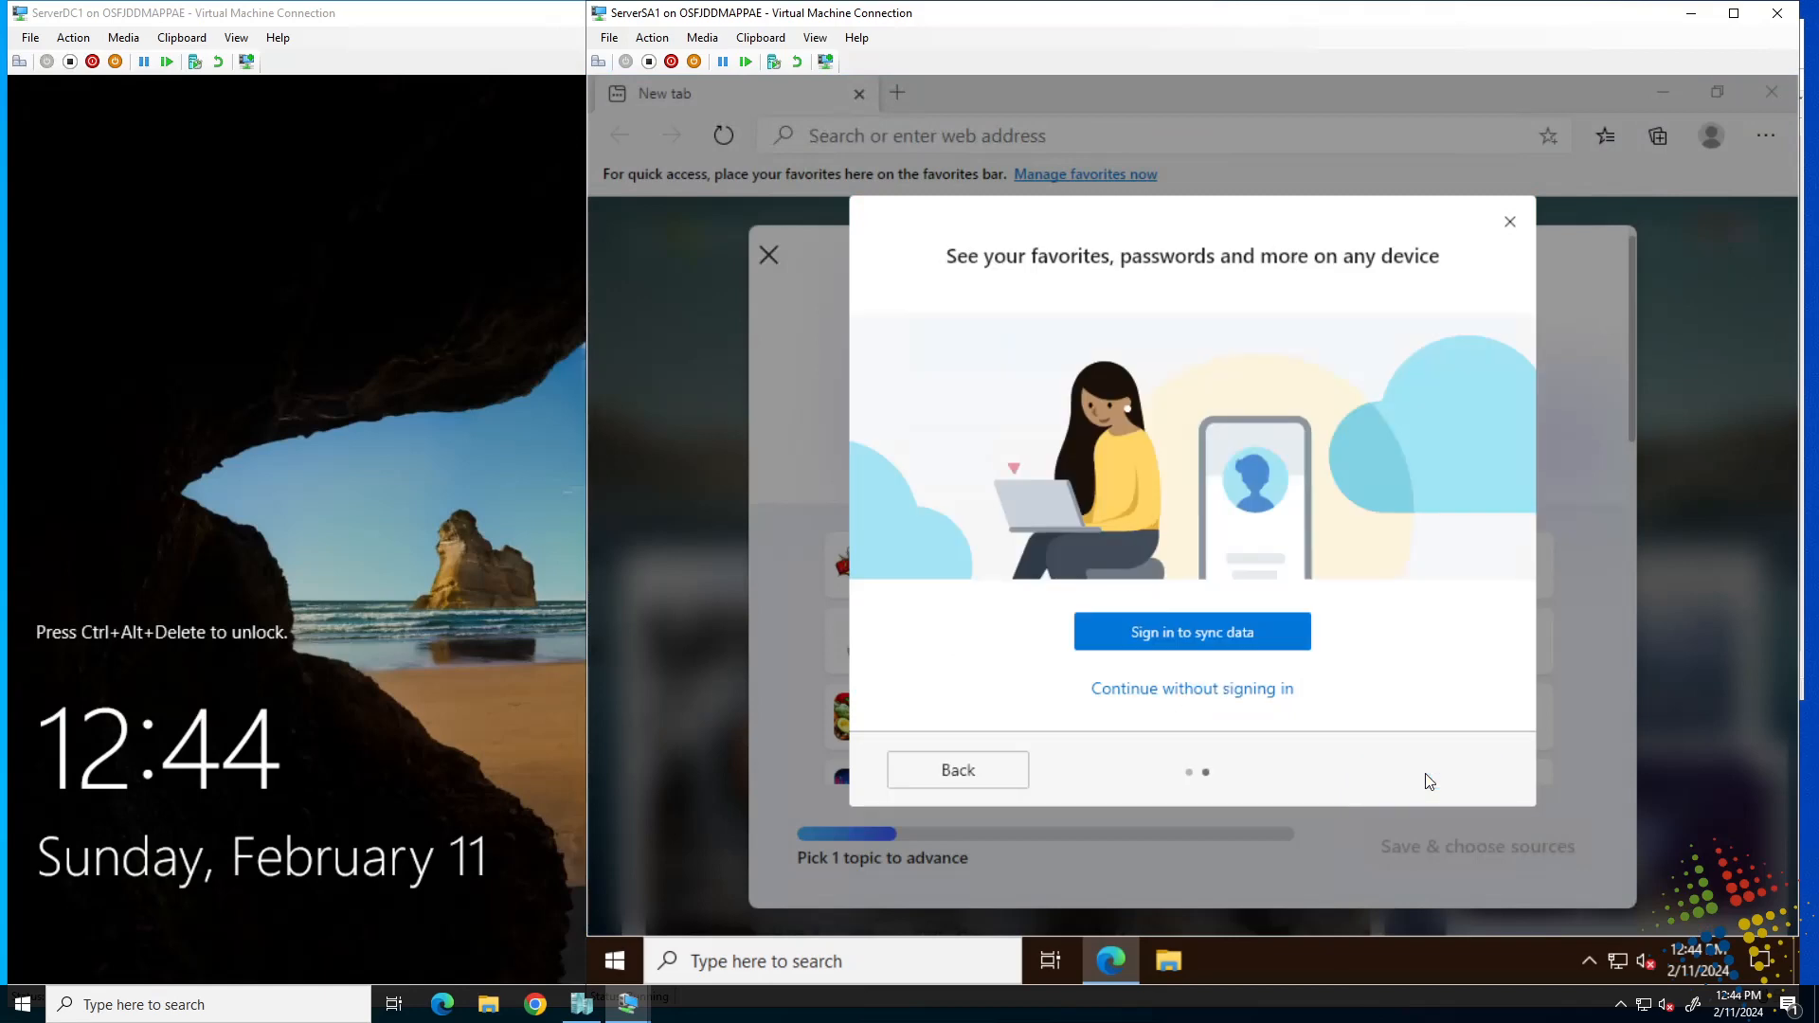
pyautogui.click(1154, 706)
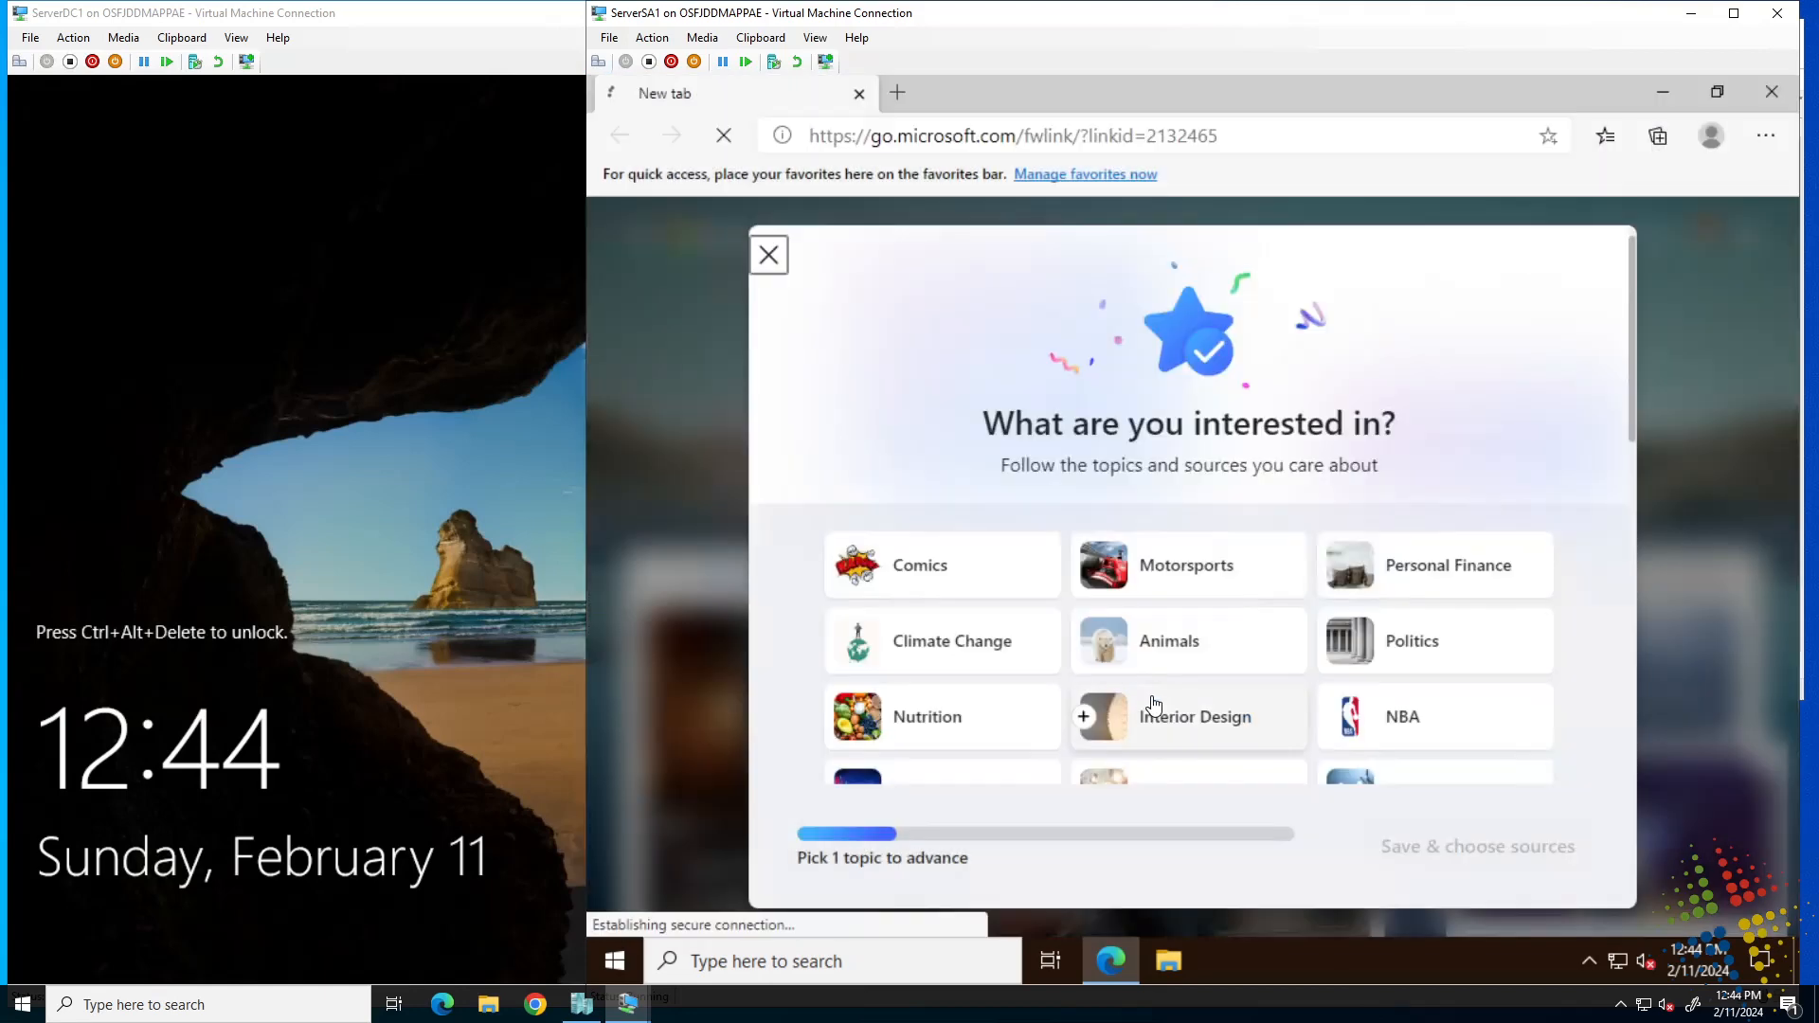
pyautogui.click(769, 255)
pyautogui.click(1254, 133)
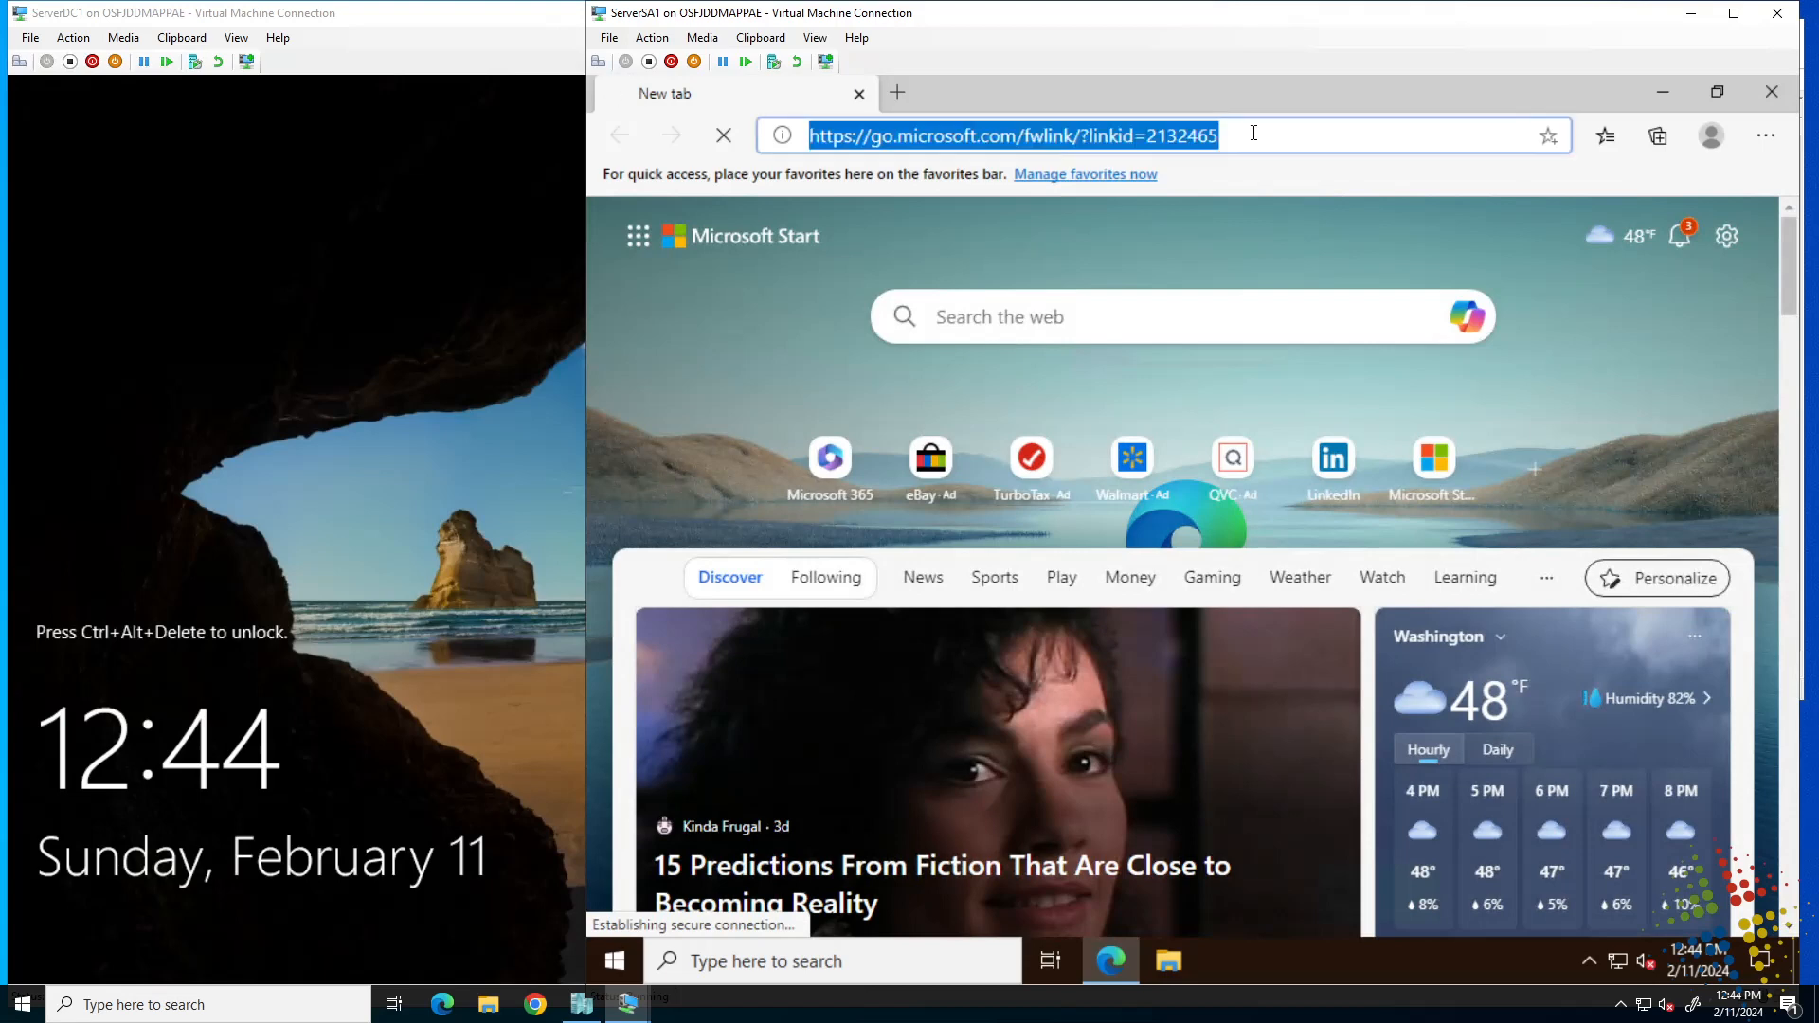
pyautogui.write('ww')
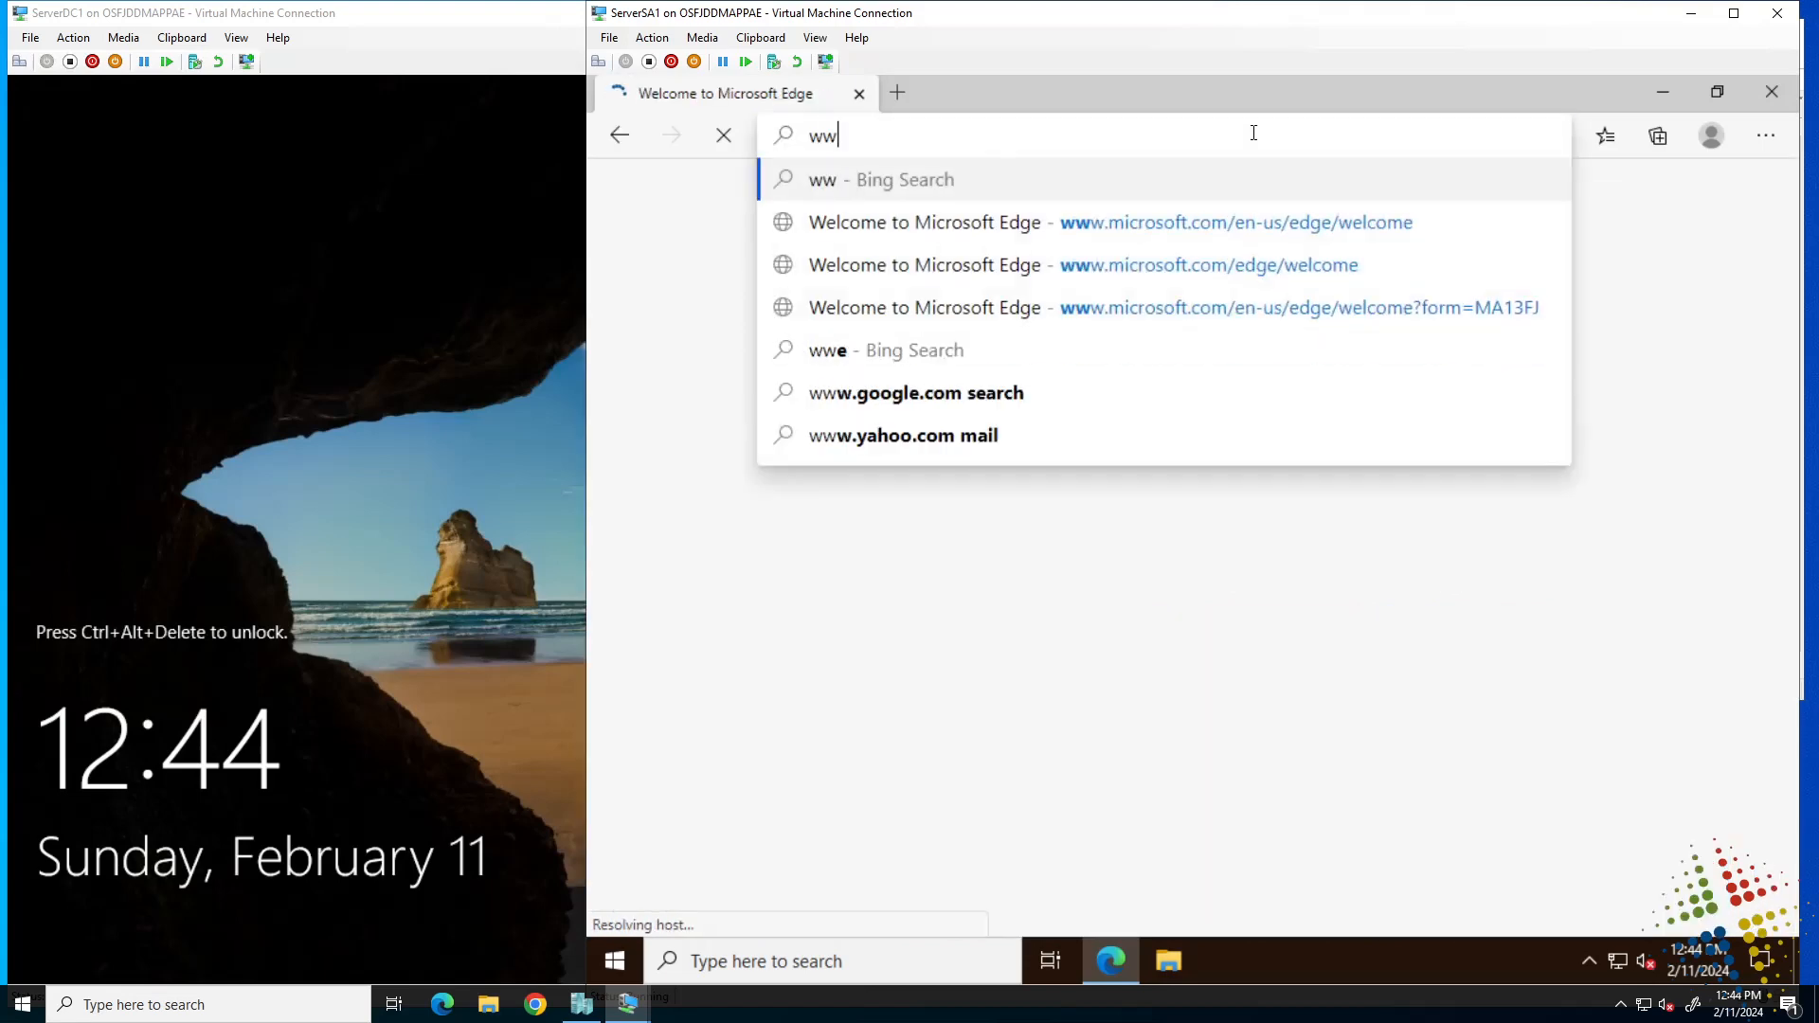
pyautogui.write('w.microsoft.c')
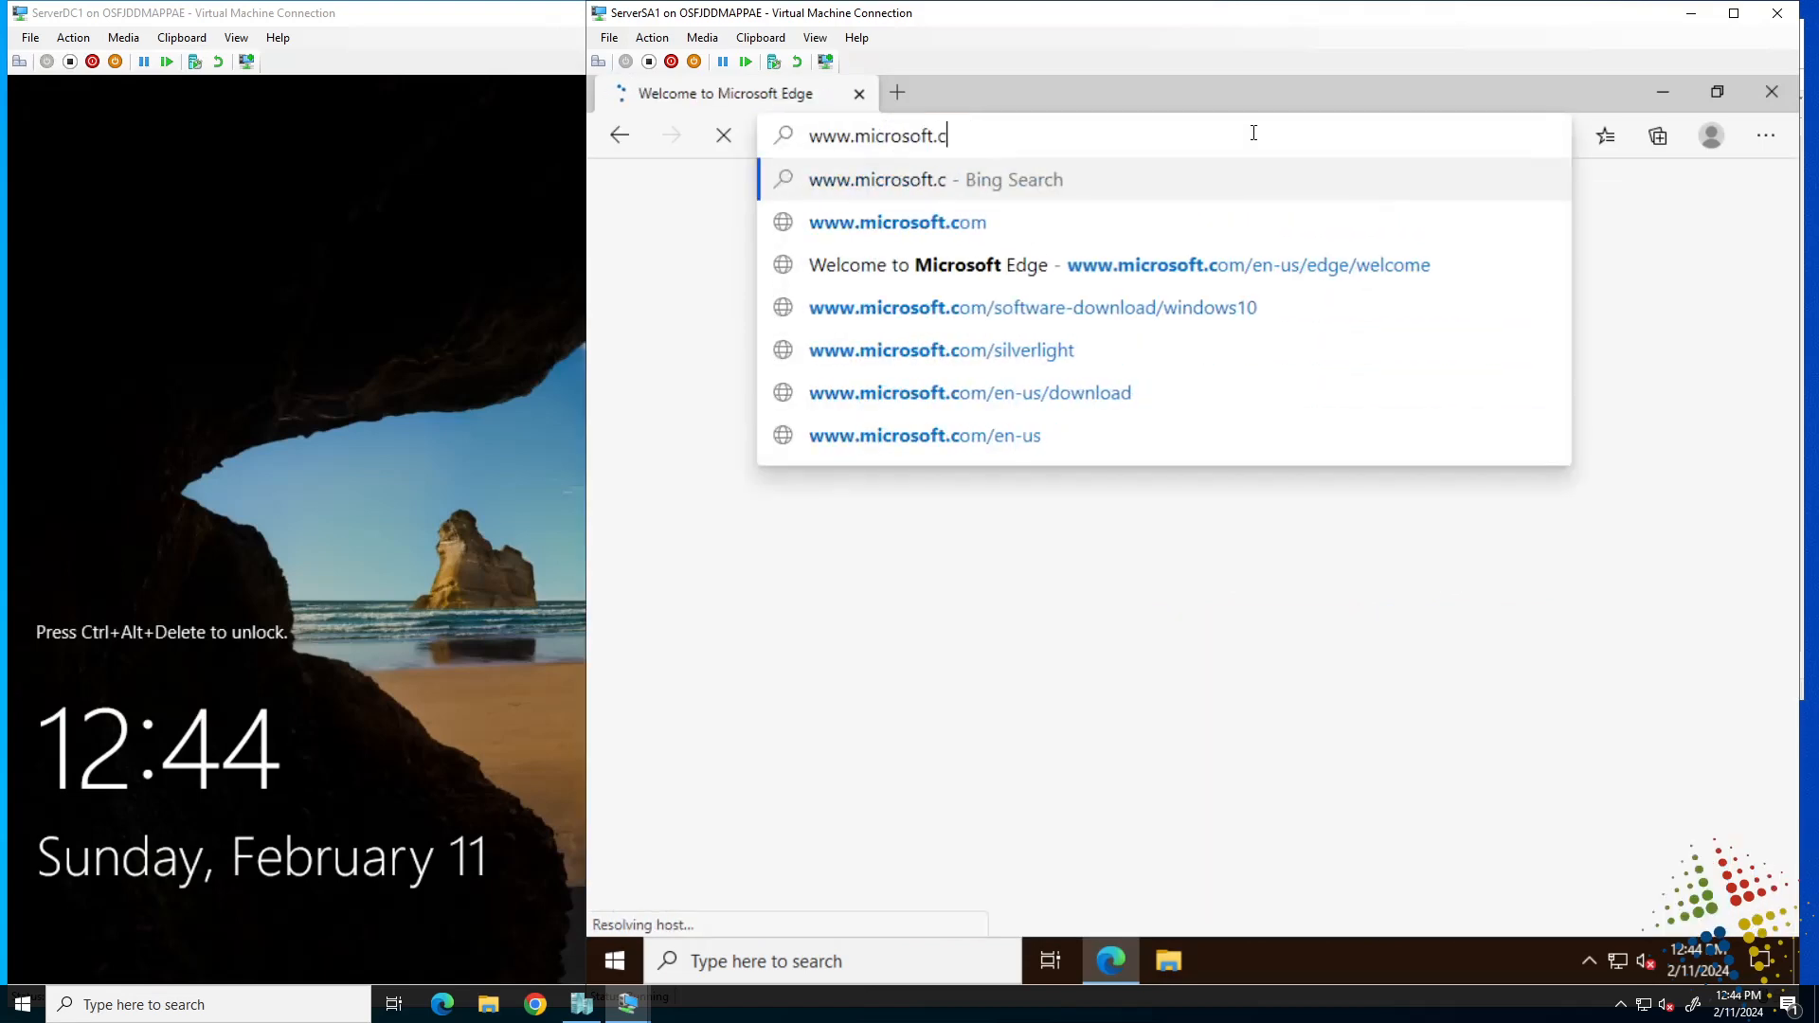
pyautogui.write('om/en-us/d')
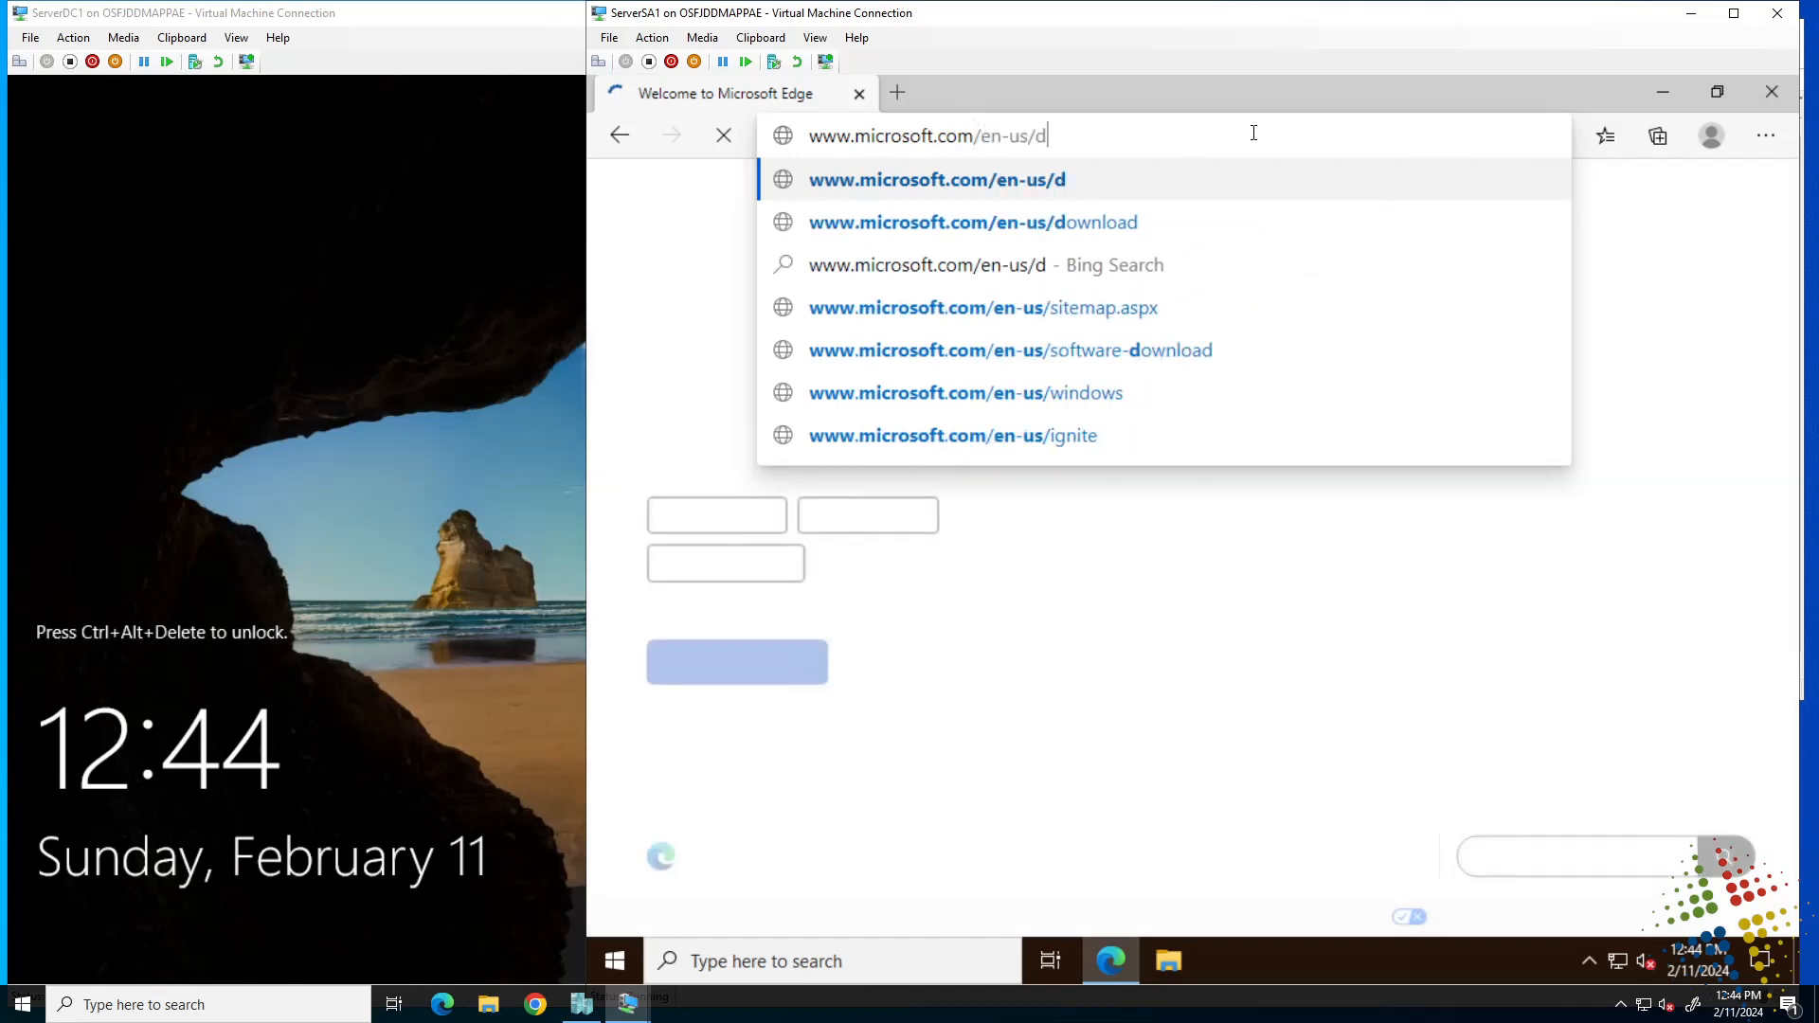
pyautogui.press('BackSpace')
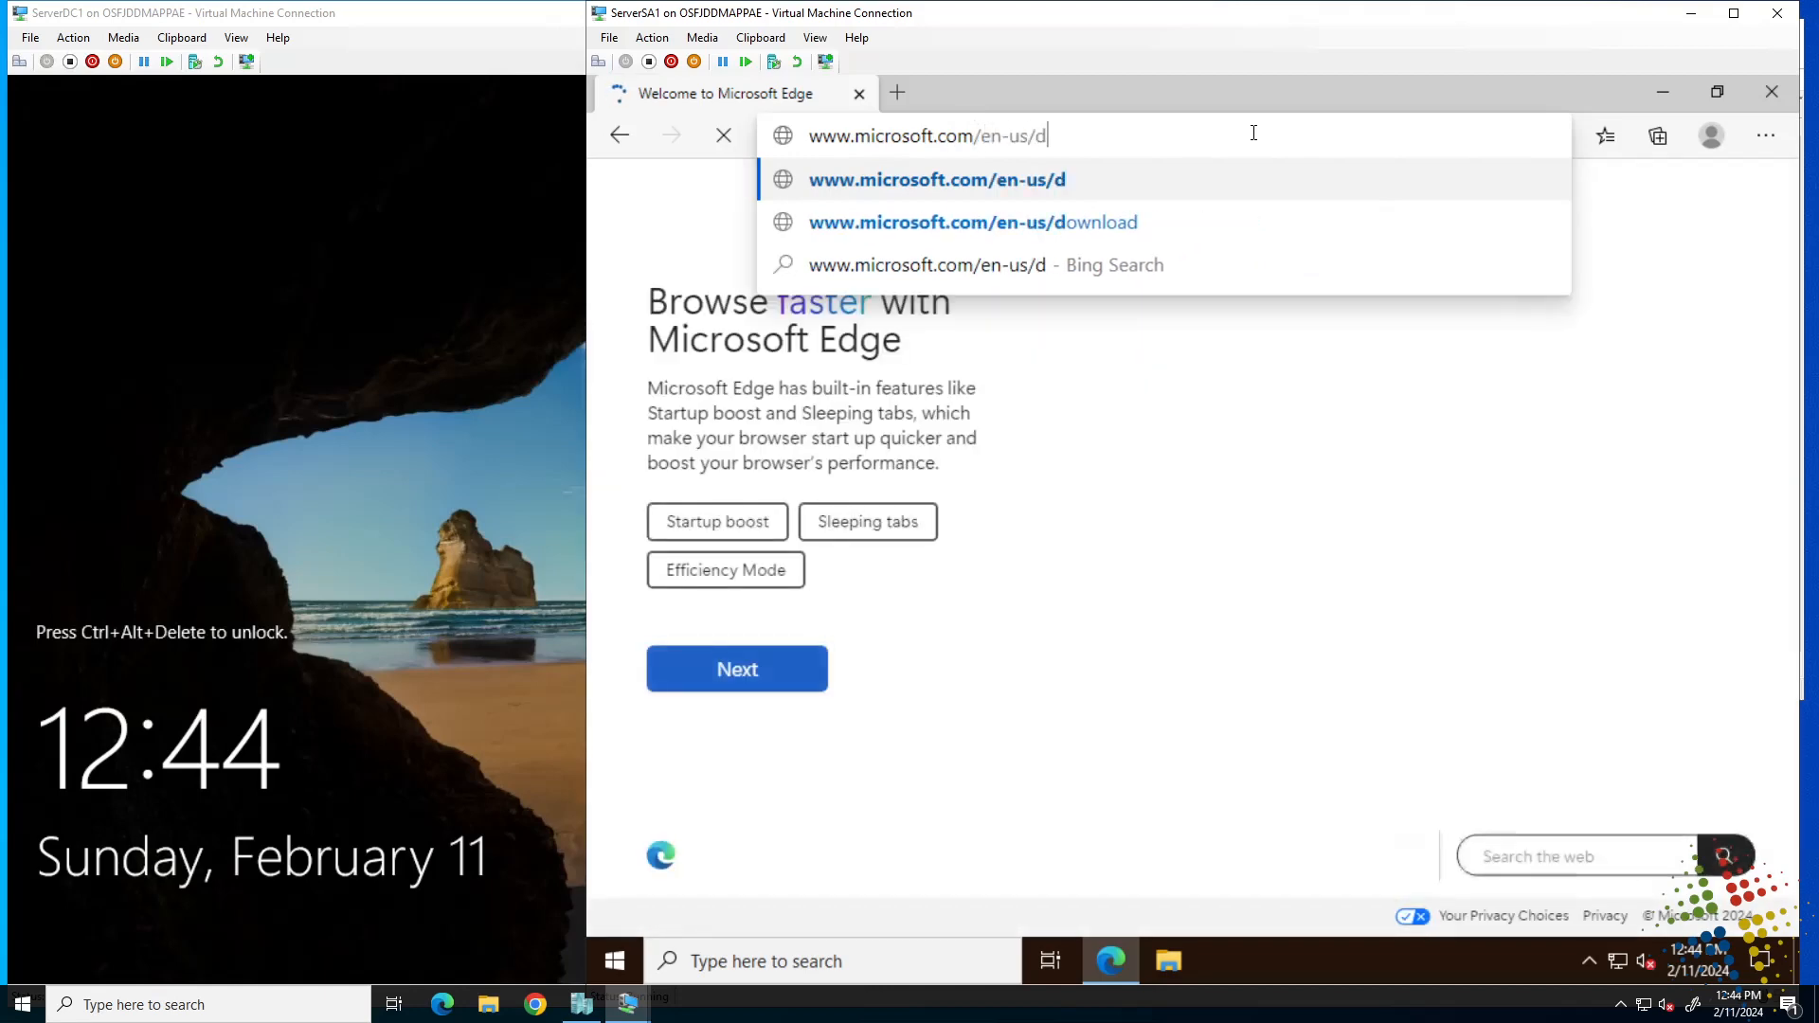
pyautogui.write('evalu')
pyautogui.press('BackSpace')
pyautogui.write('center/down')
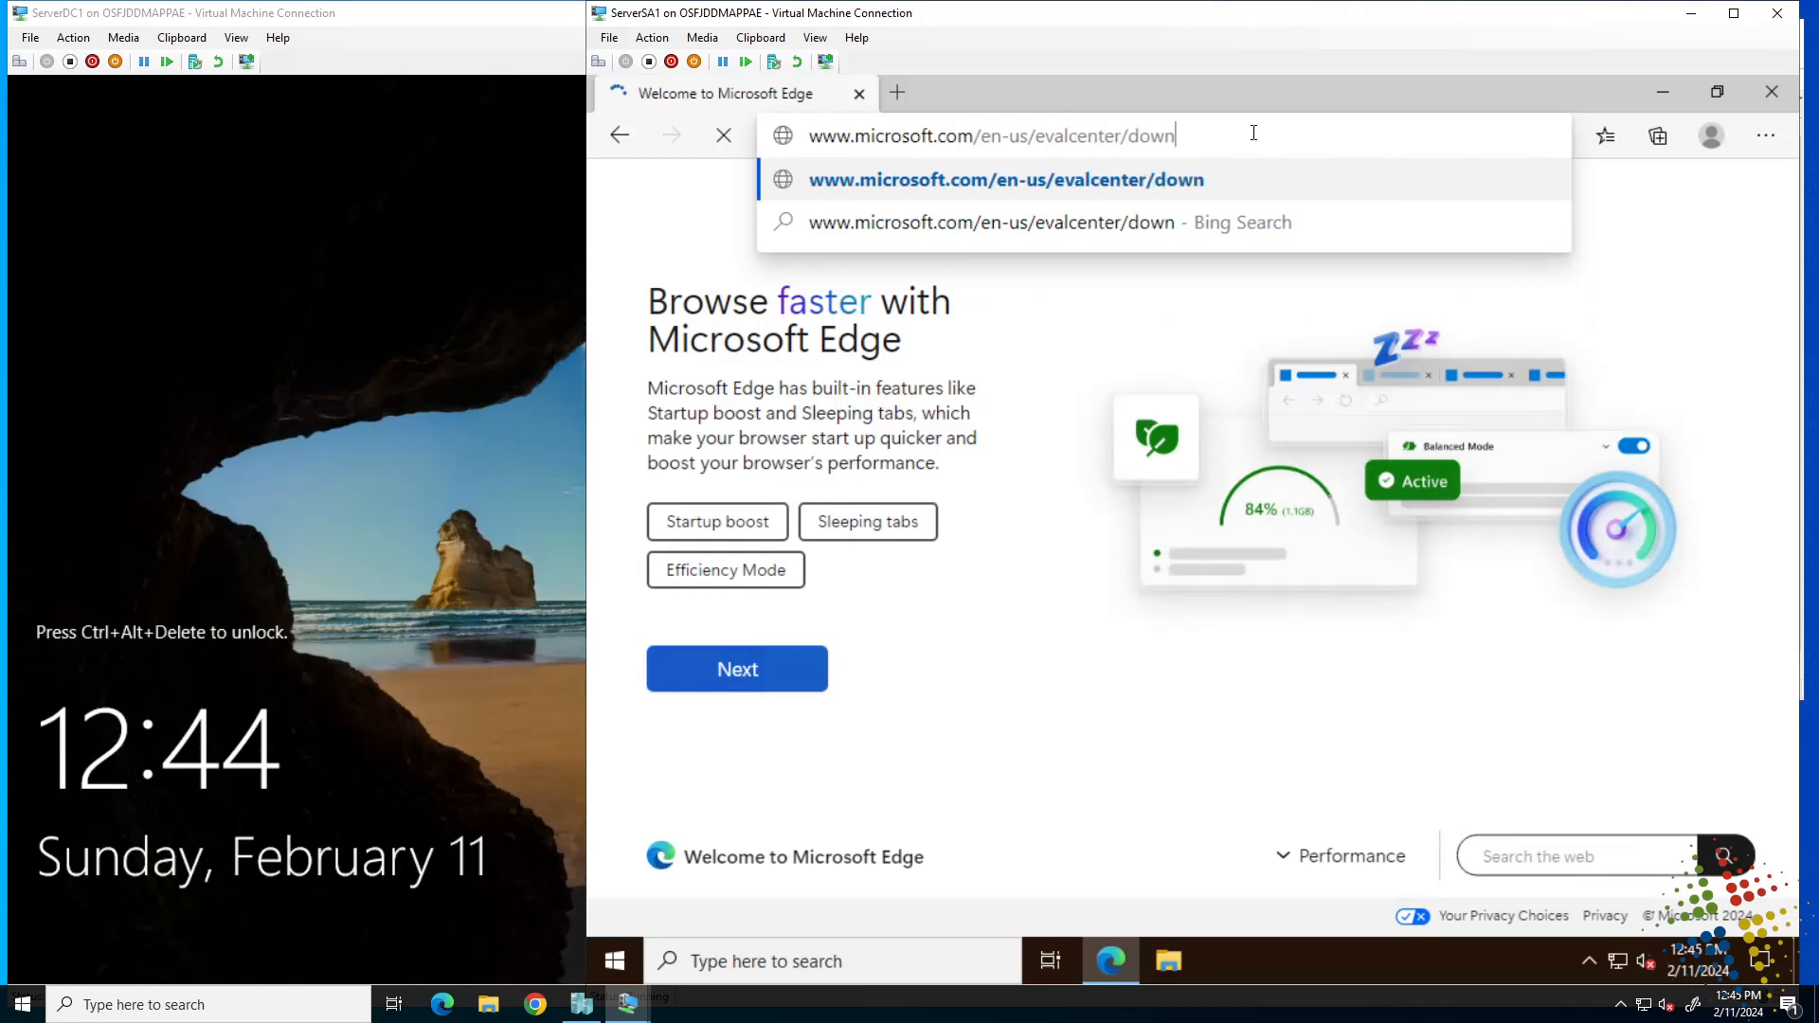
pyautogui.write('load-window')
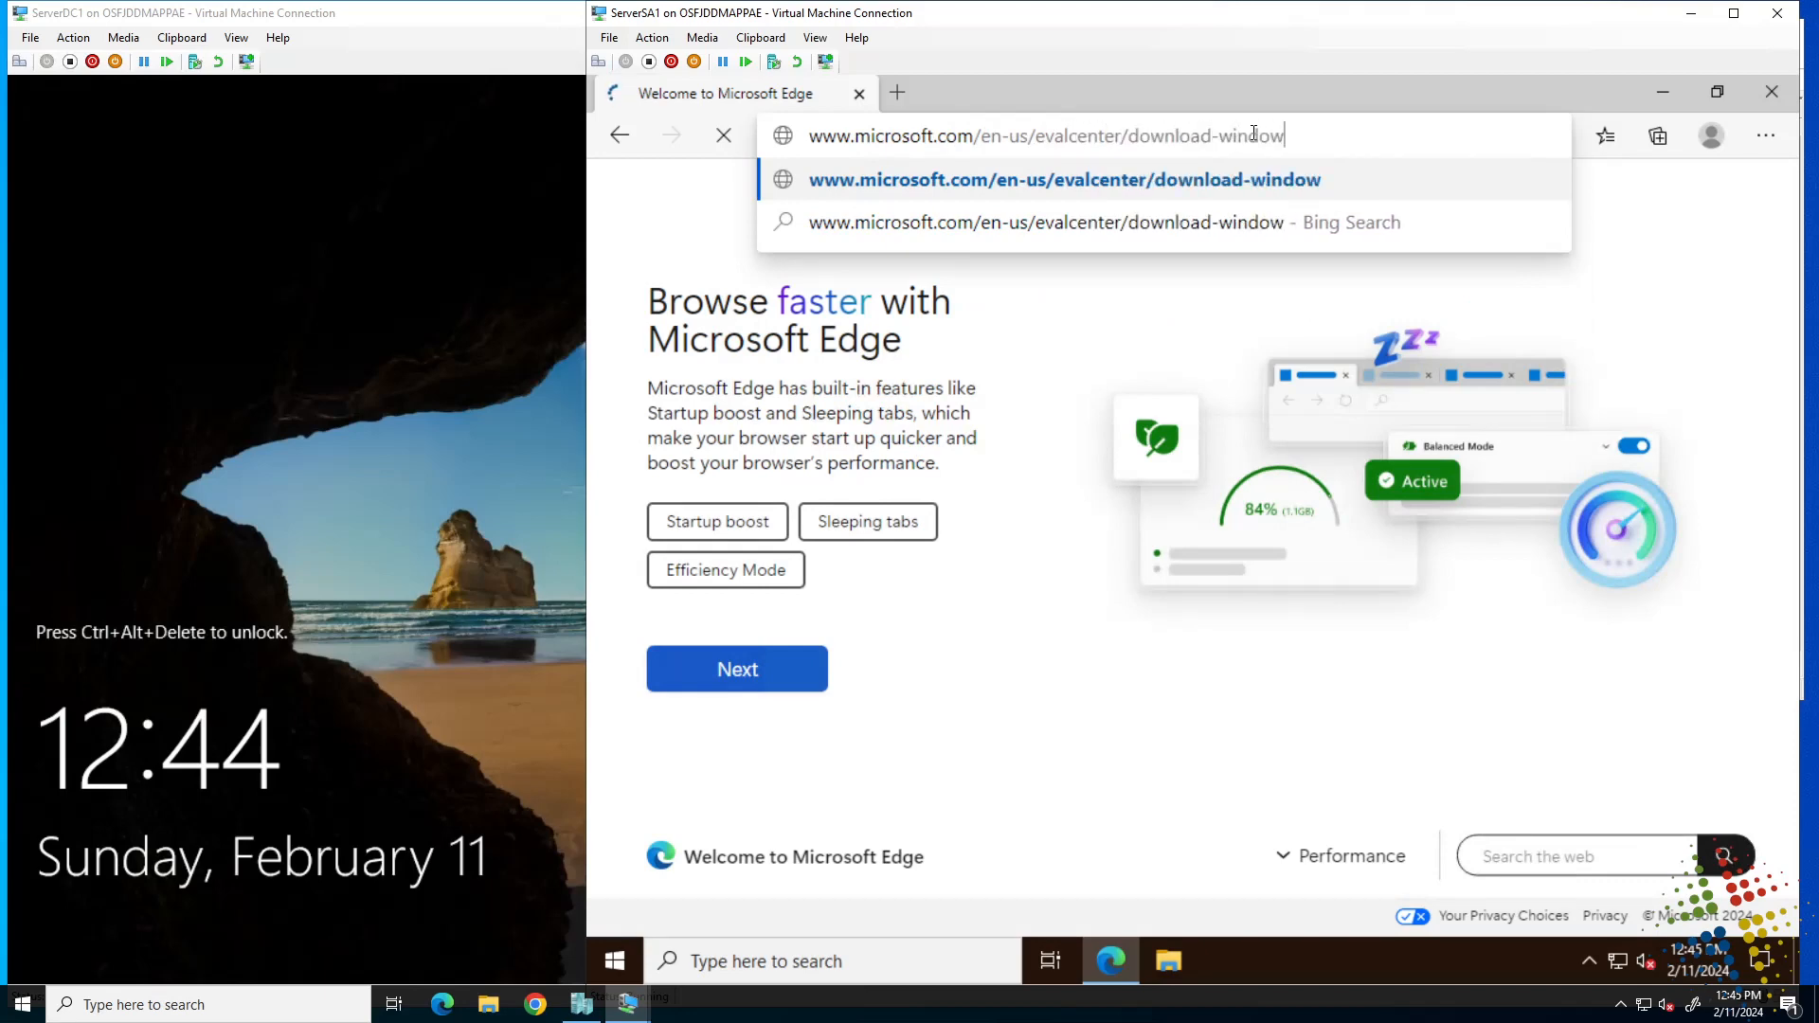
pyautogui.write('s-admin-center')
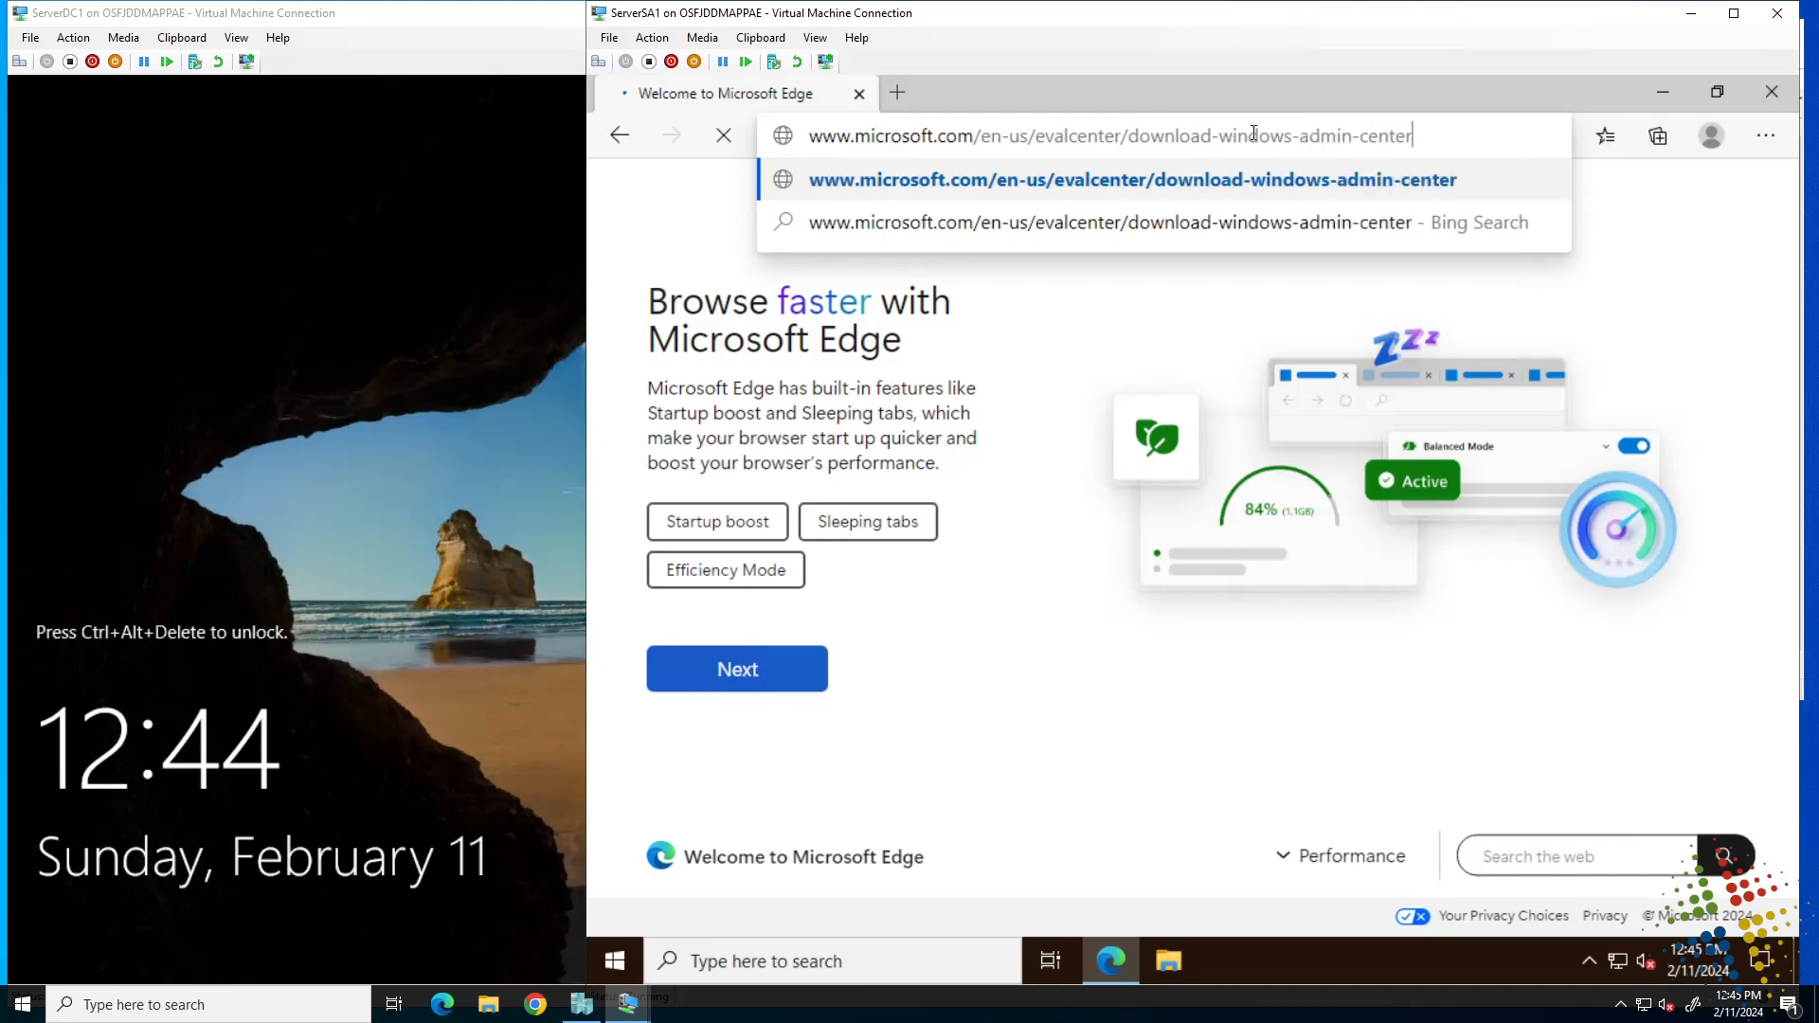
pyautogui.press('Return')
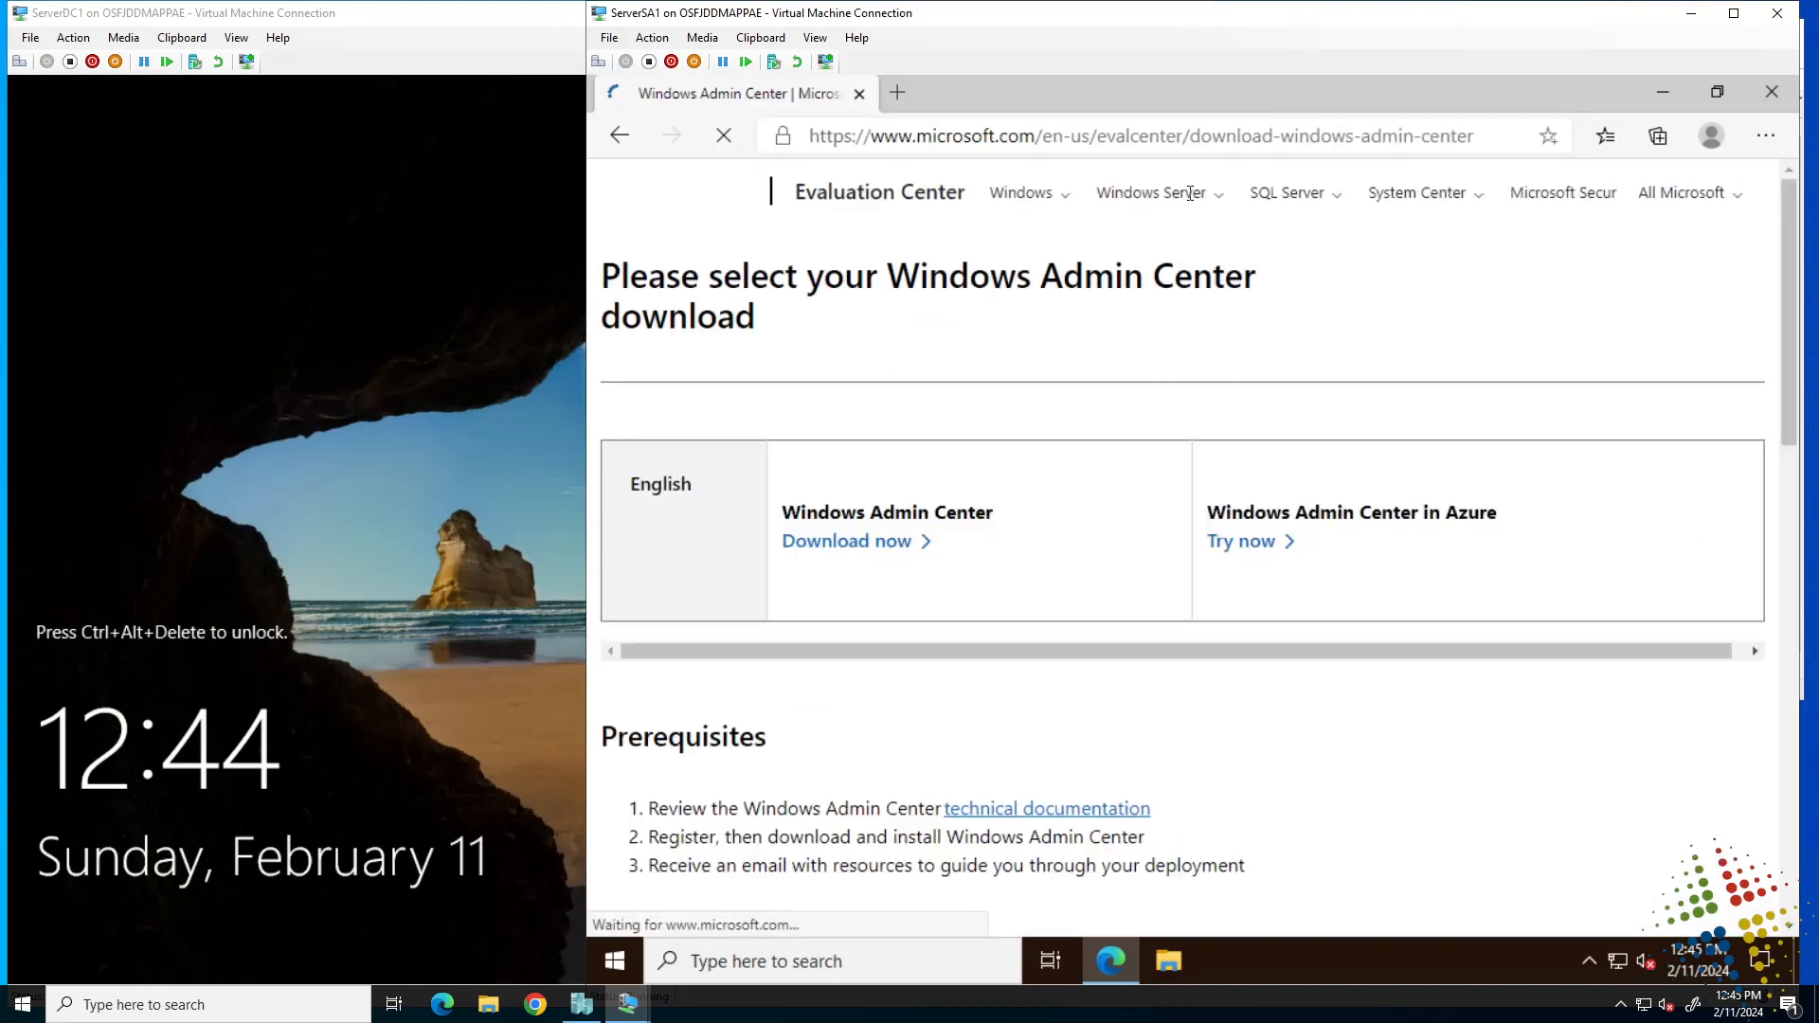
pyautogui.click(823, 546)
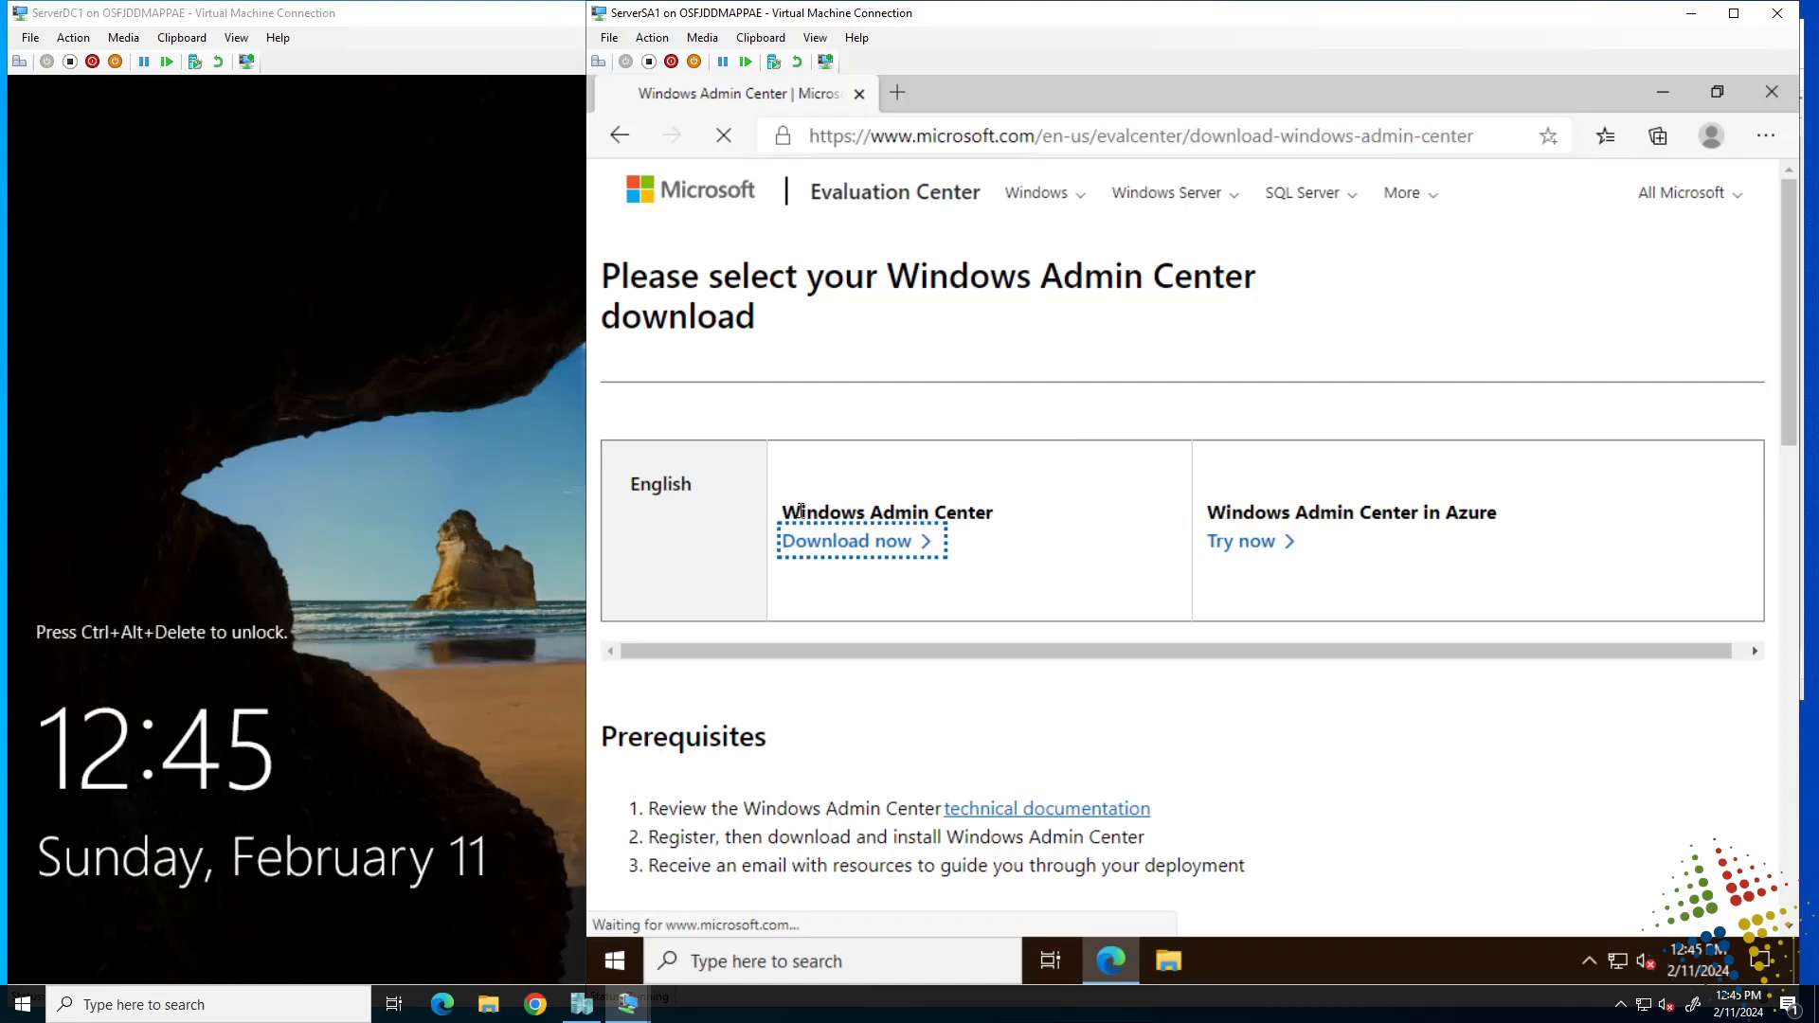
pyautogui.click(1178, 964)
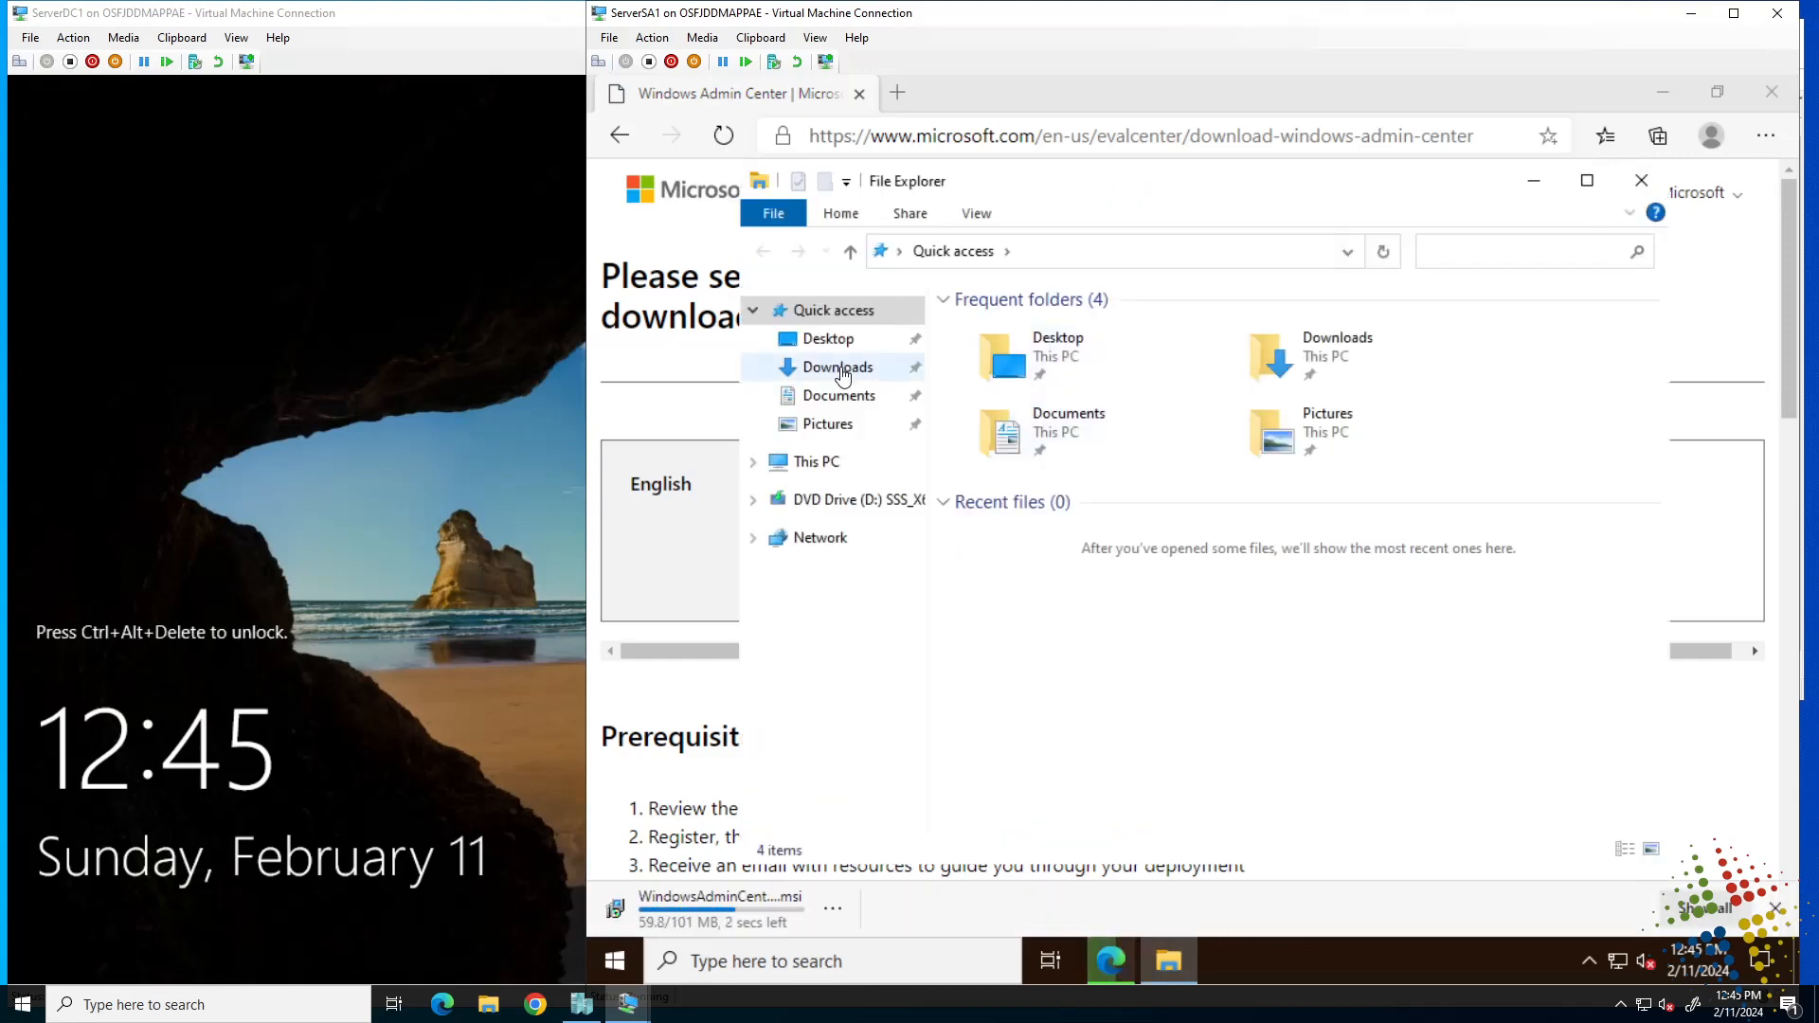
# Run the WindowsAdminCenter2311 installer from the Downloads folder.
pyautogui.click(841, 369)
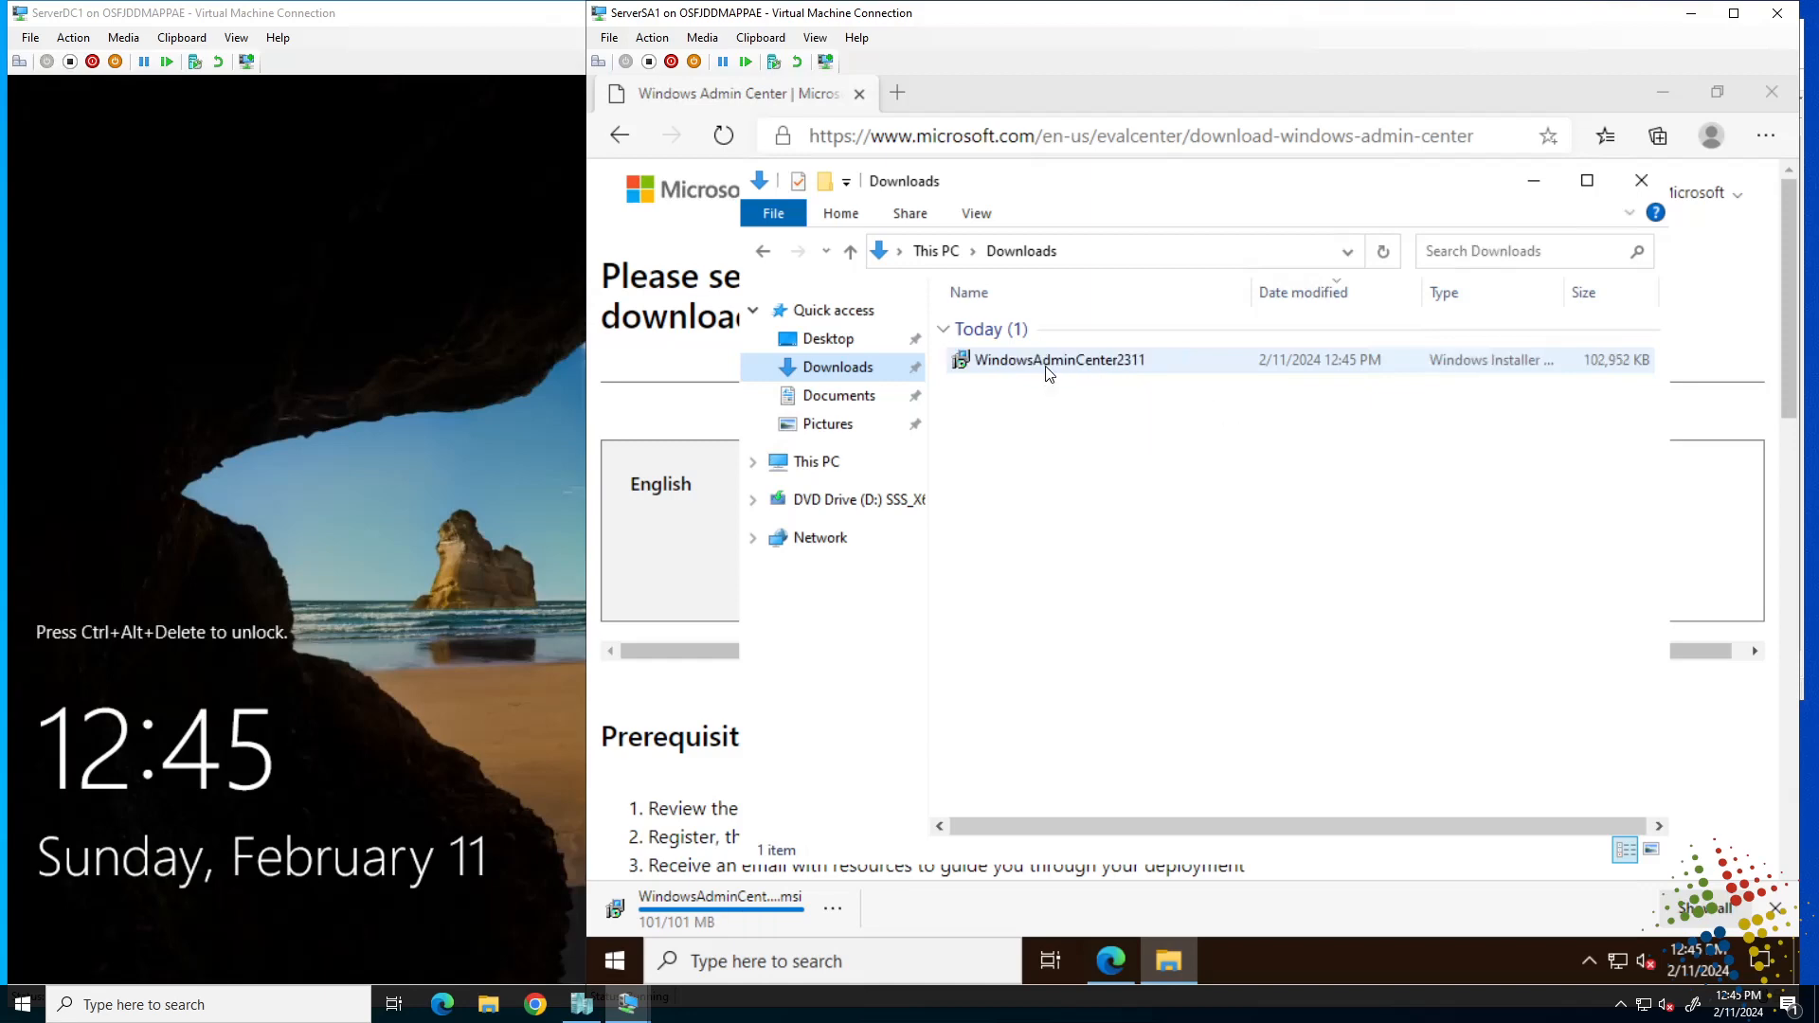
pyautogui.doubleClick(1049, 371)
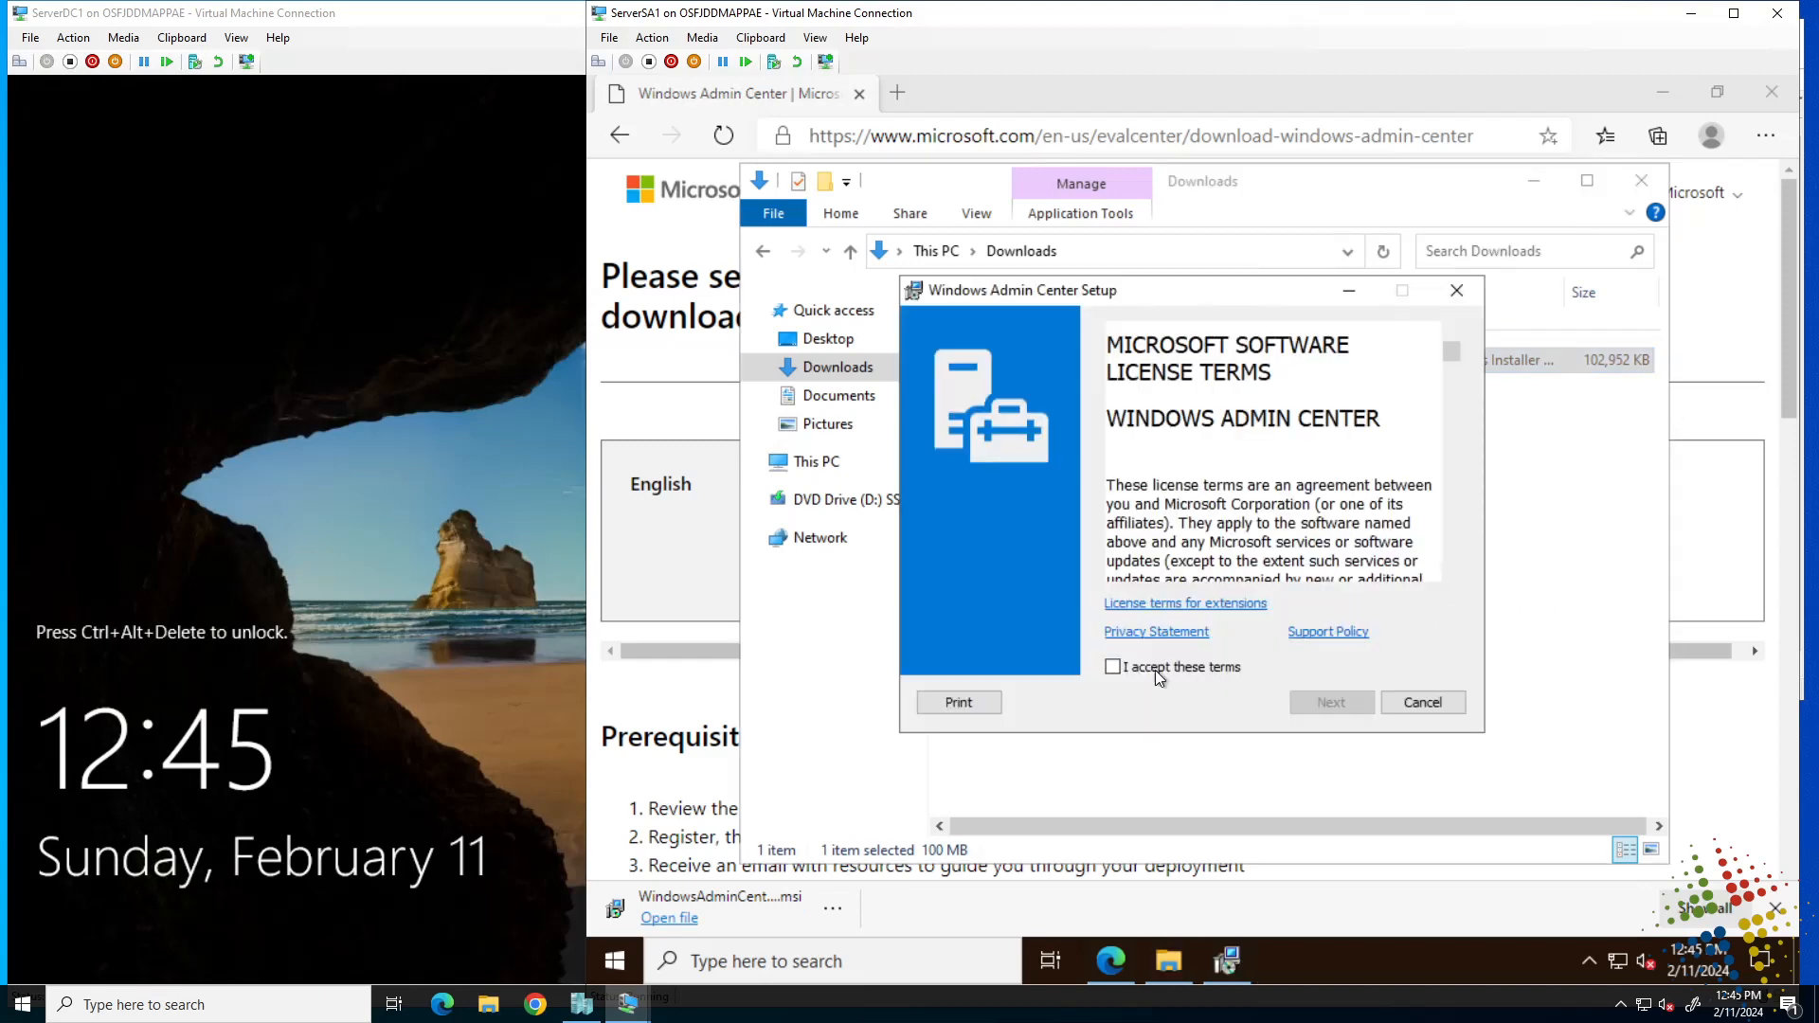
# Install Windows Admin Center without Microsoft Update, on port 443 with a self-signed certificate.
pyautogui.click(1116, 668)
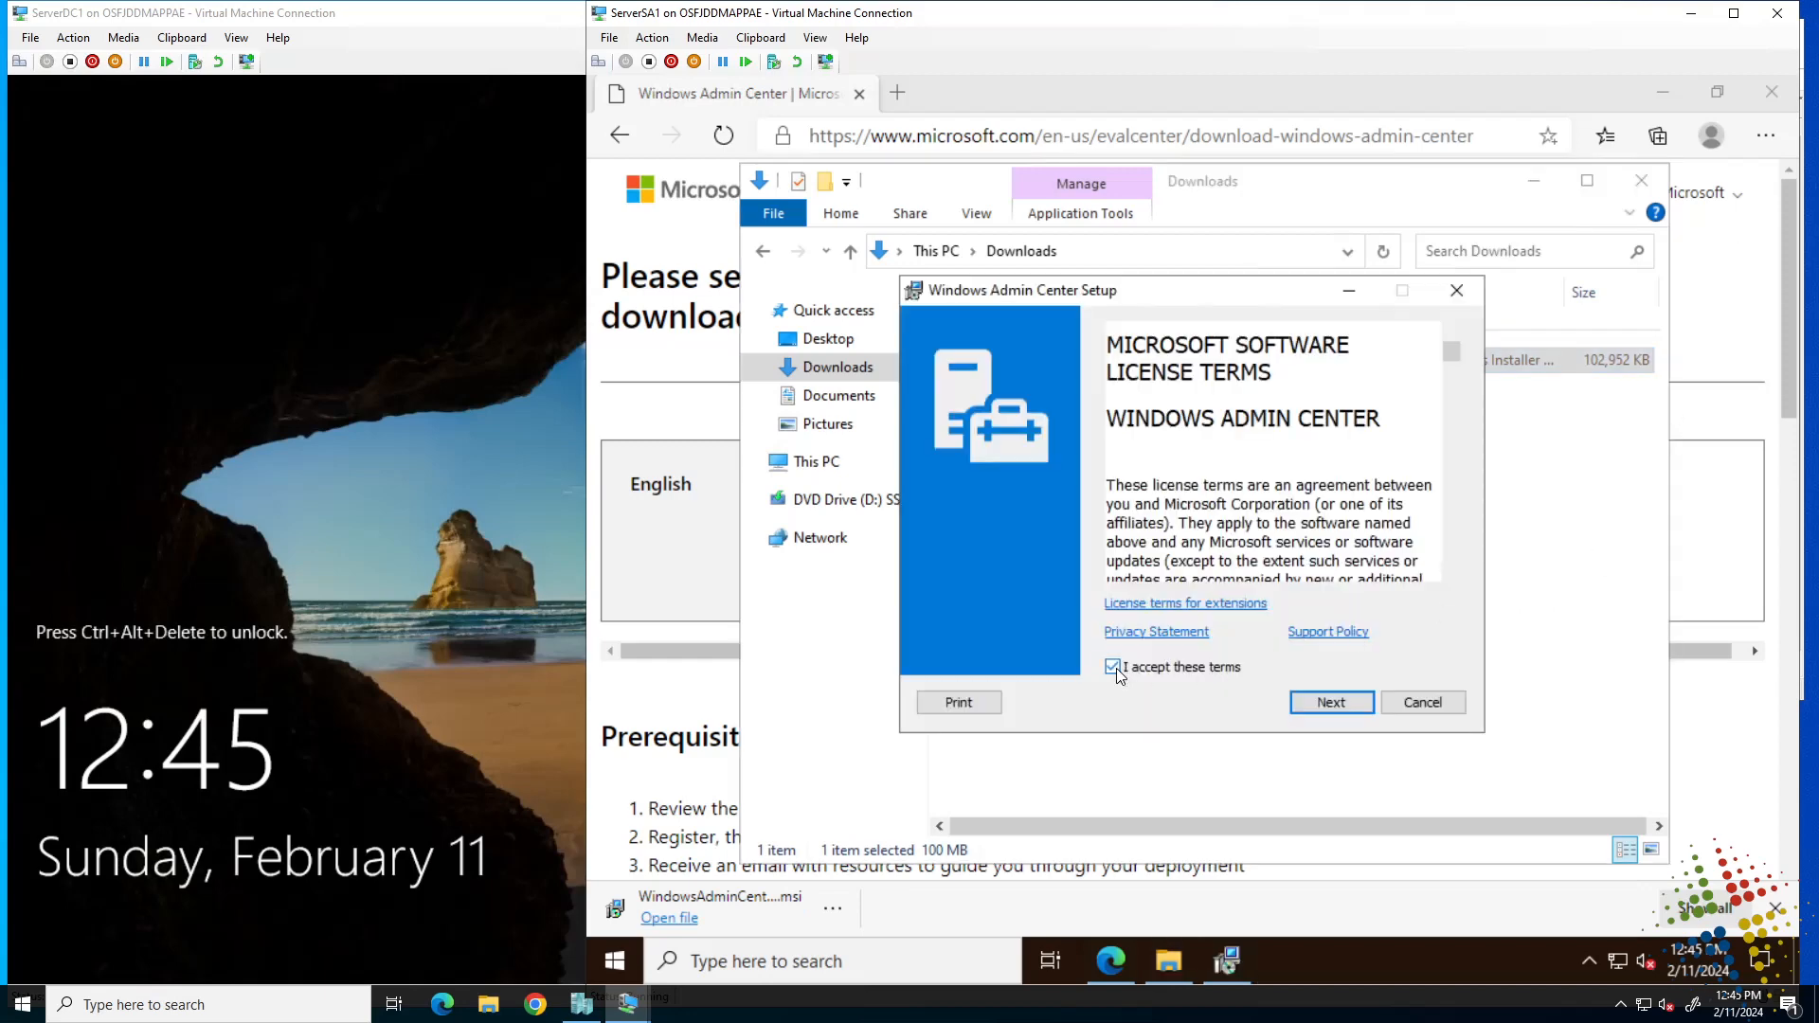
pyautogui.click(1327, 706)
pyautogui.click(1325, 706)
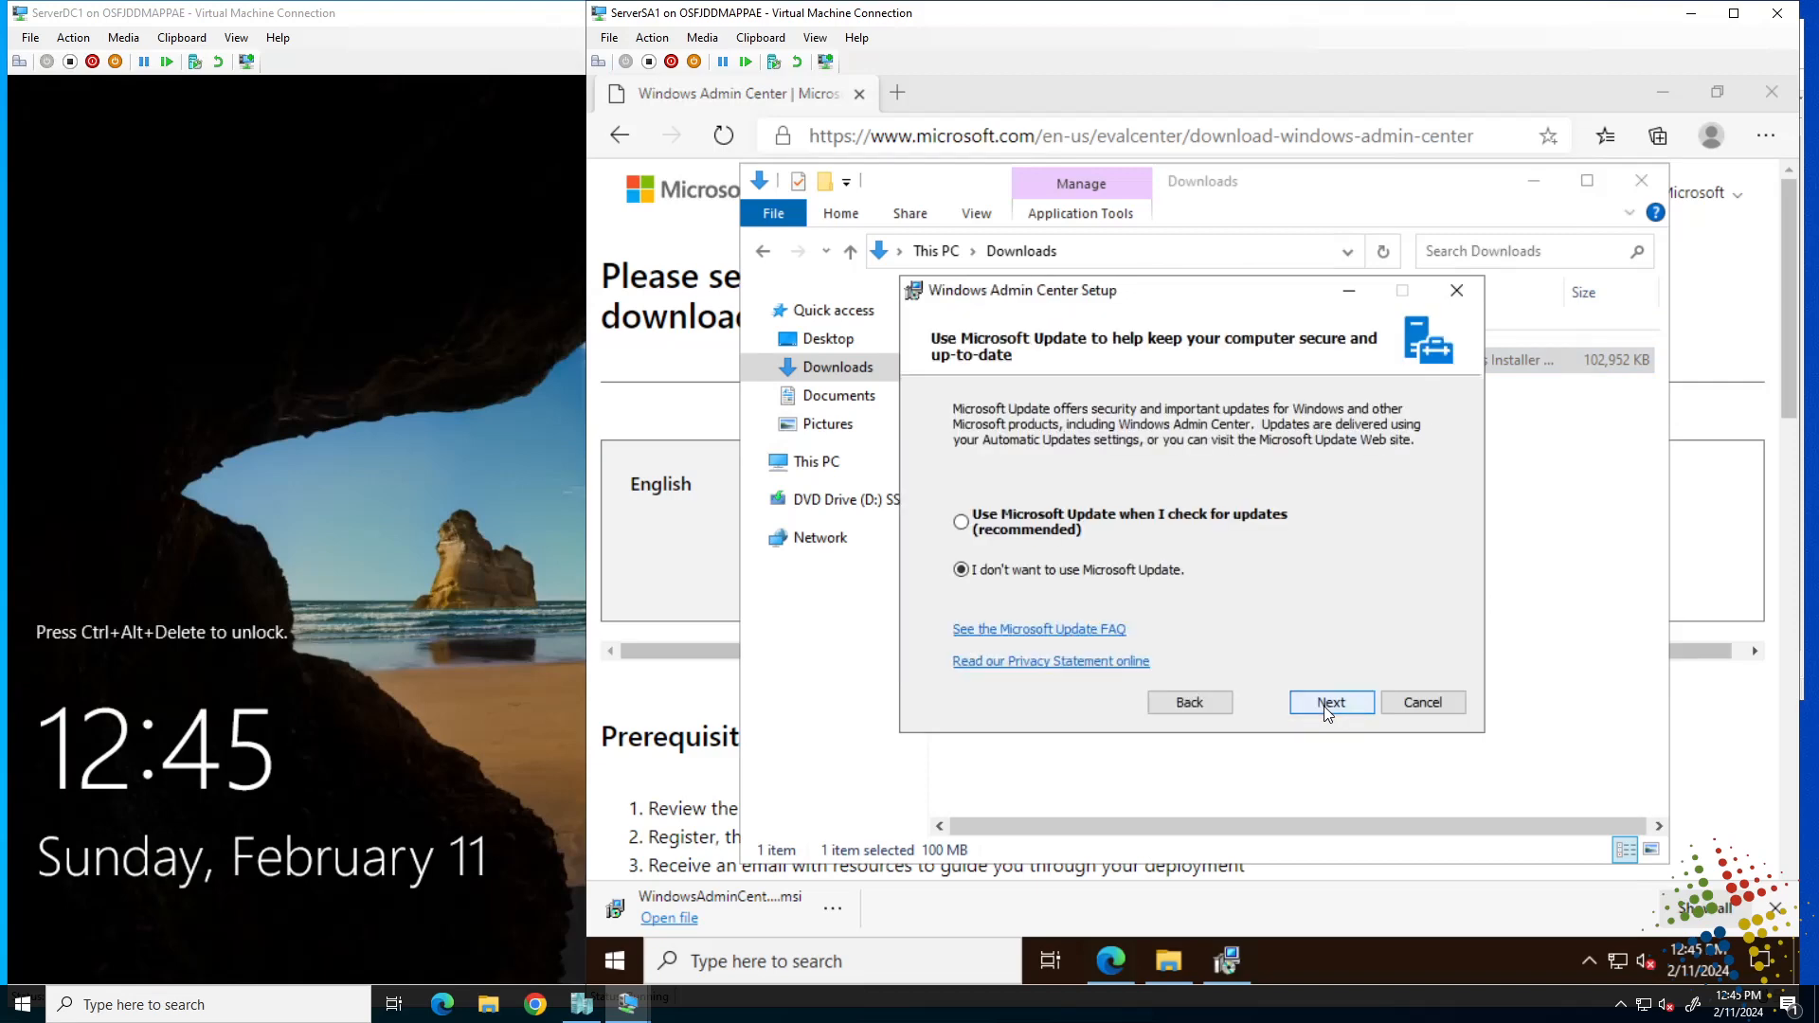
pyautogui.click(1326, 706)
pyautogui.click(1327, 706)
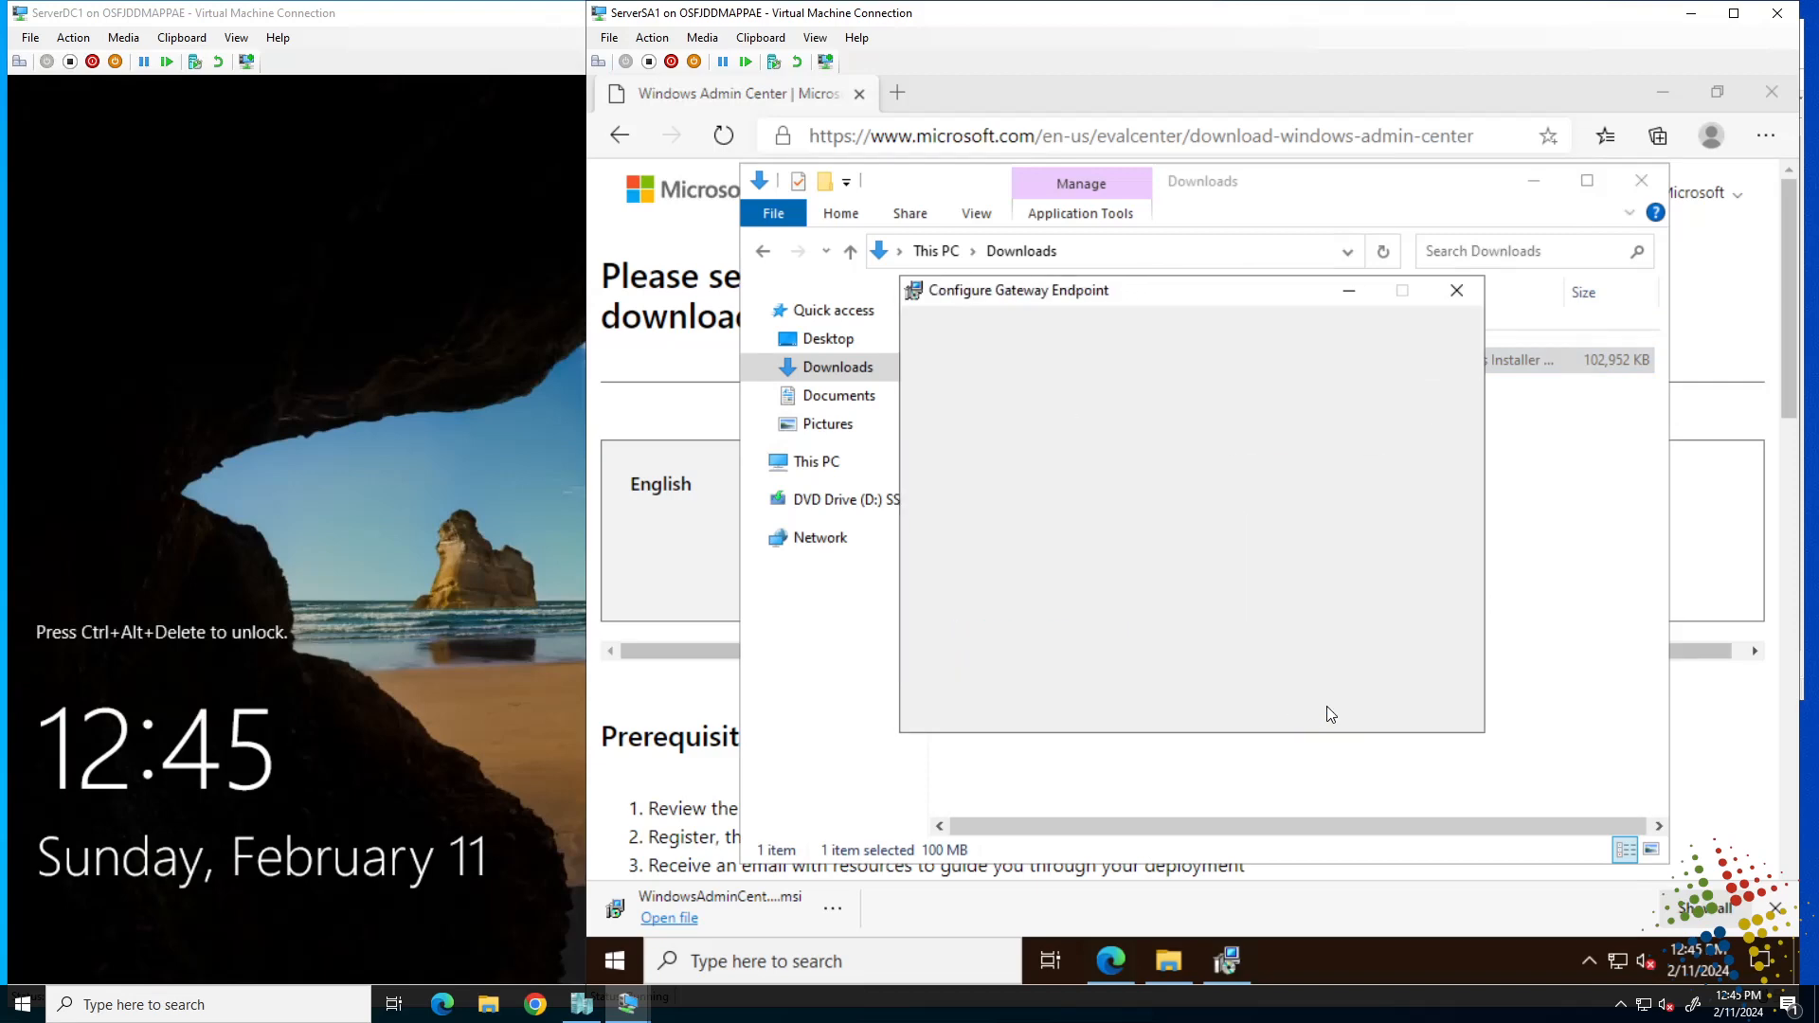
pyautogui.click(1327, 706)
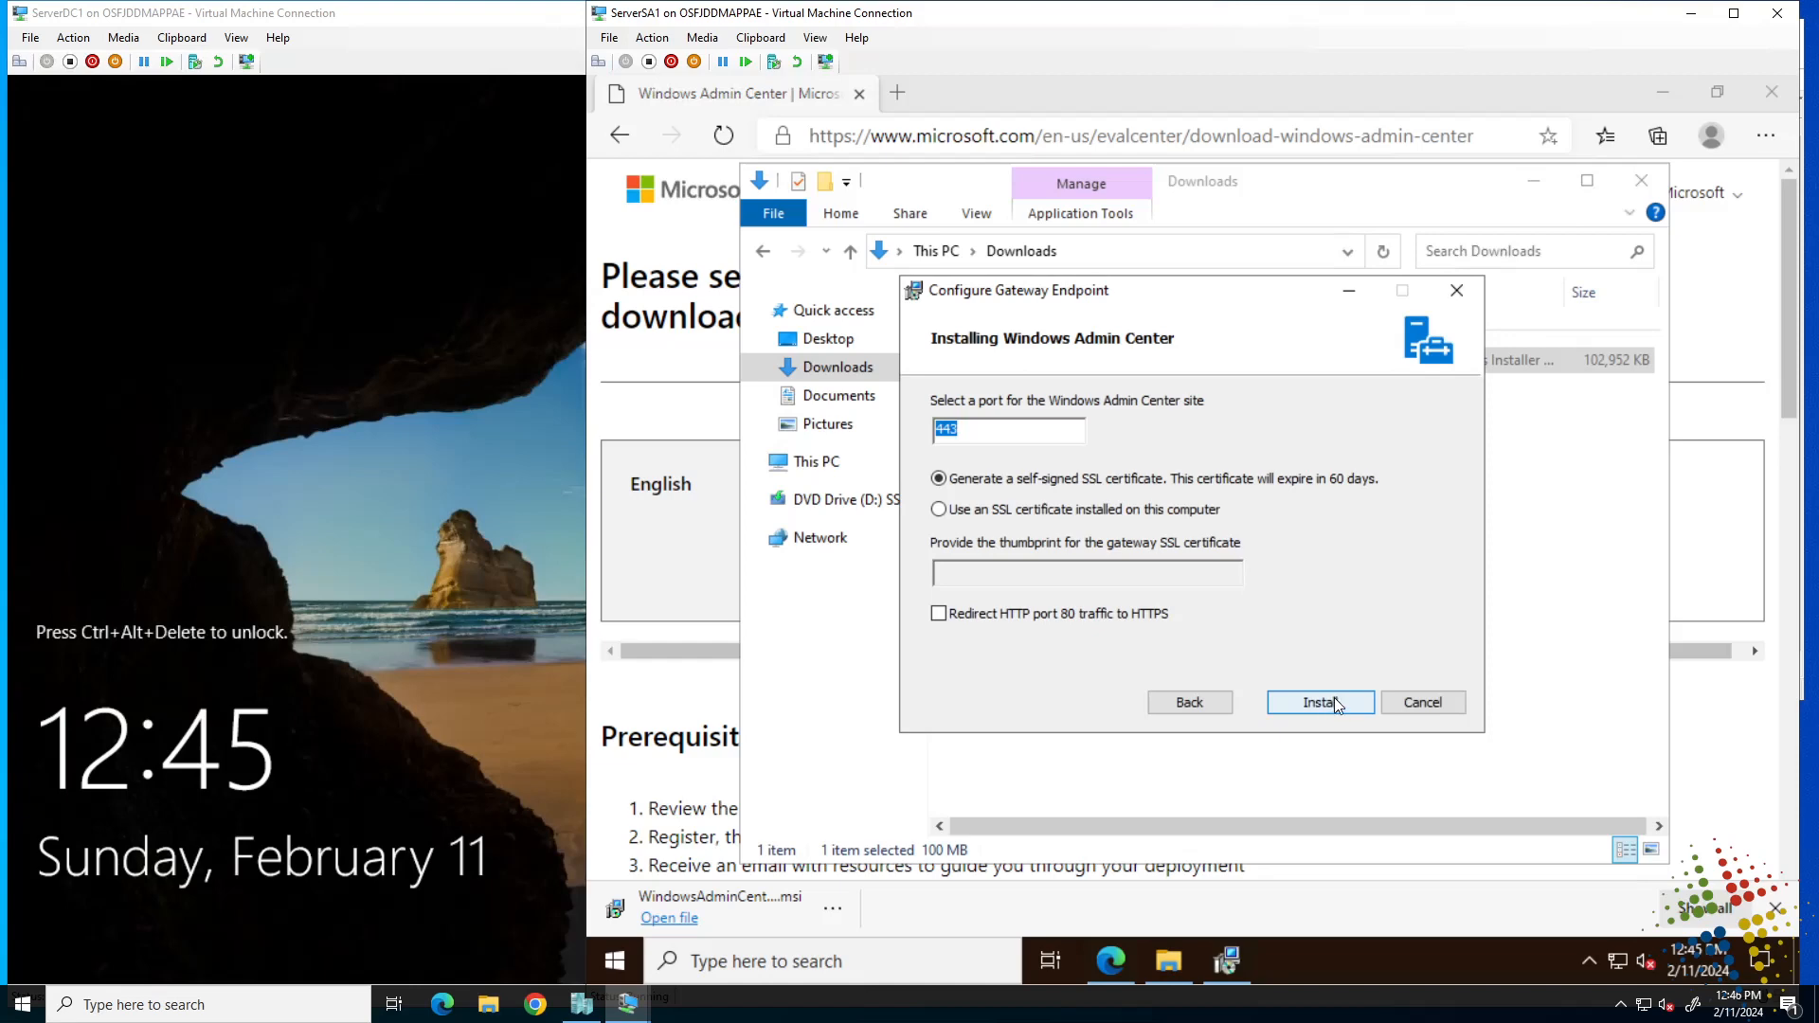
pyautogui.click(1334, 702)
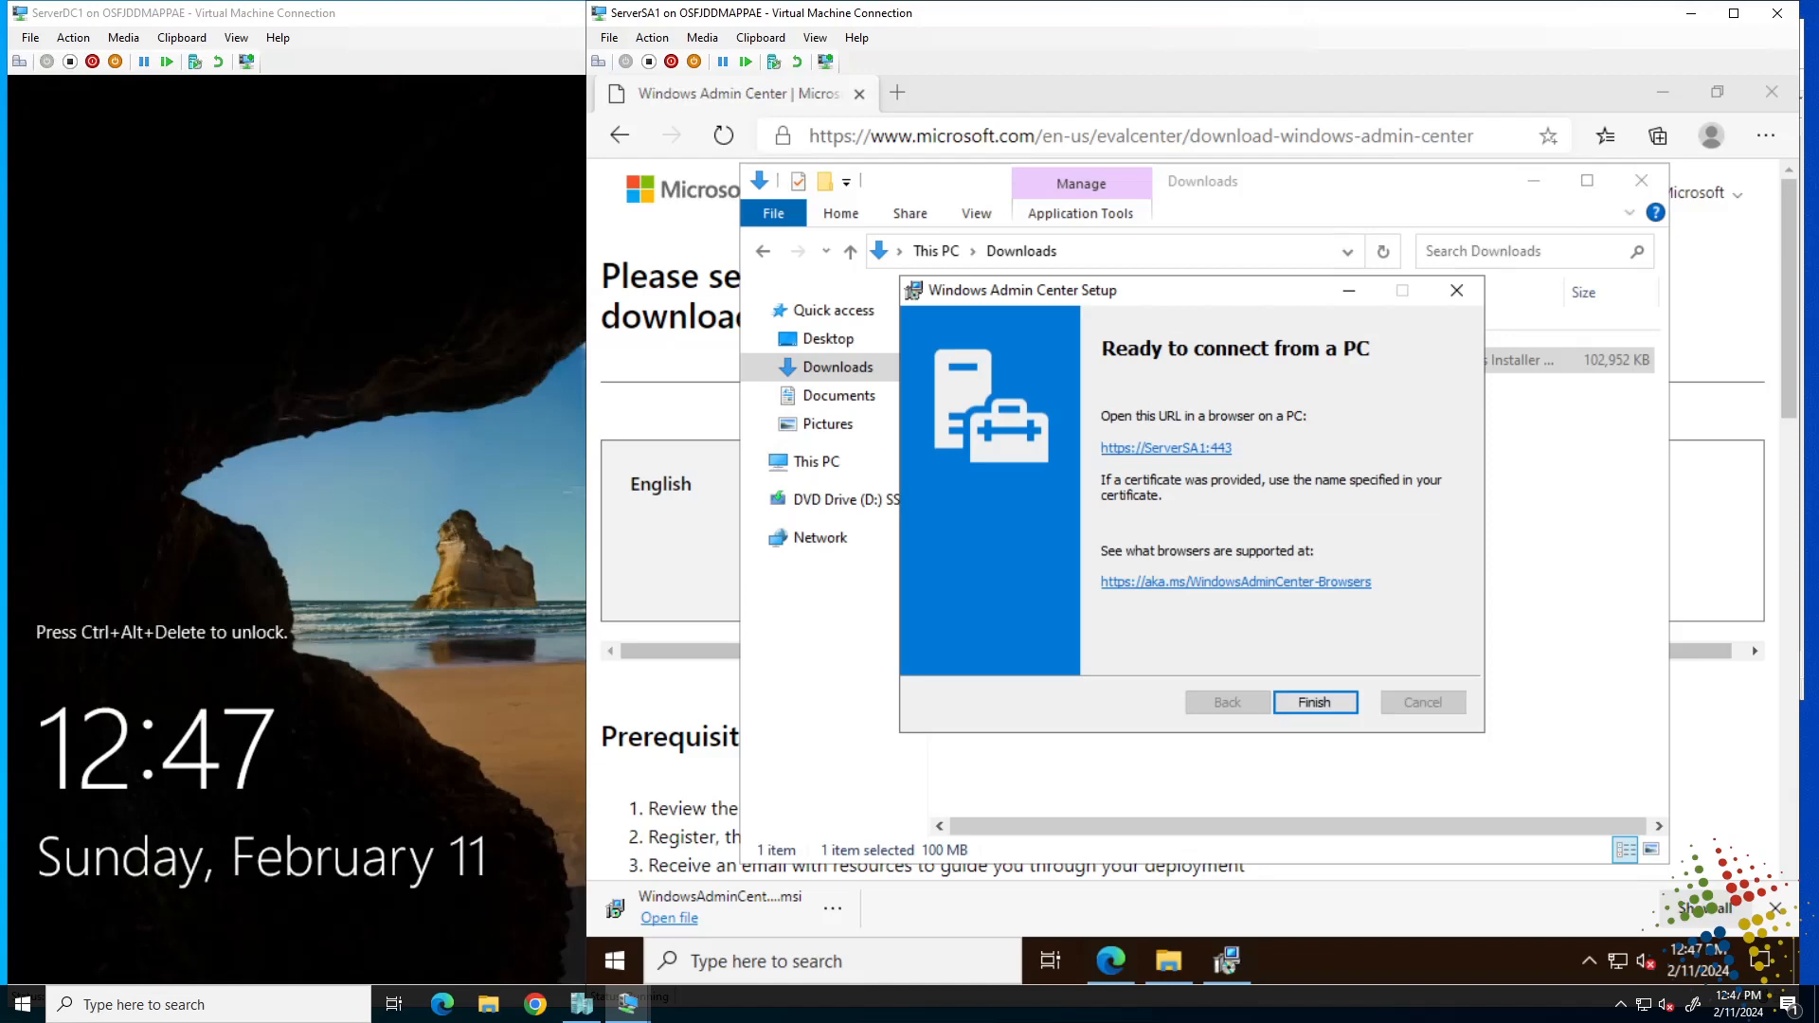
pyautogui.click(1152, 450)
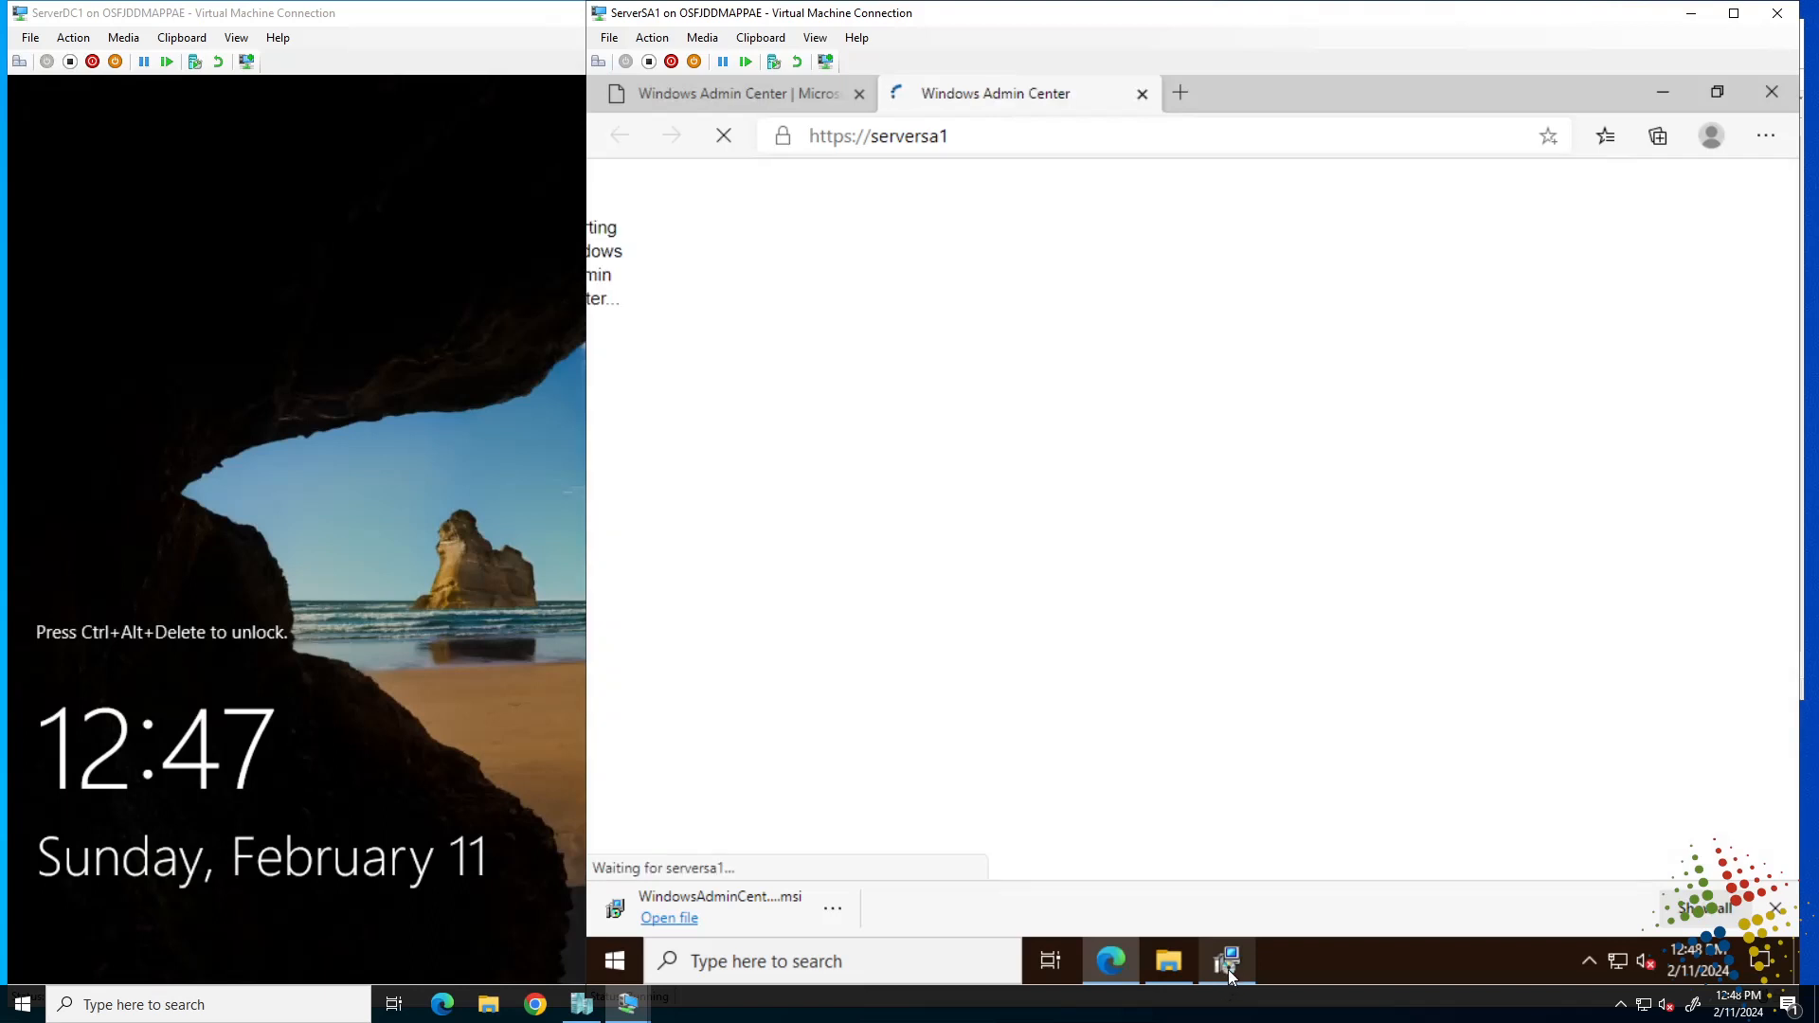
pyautogui.click(1229, 967)
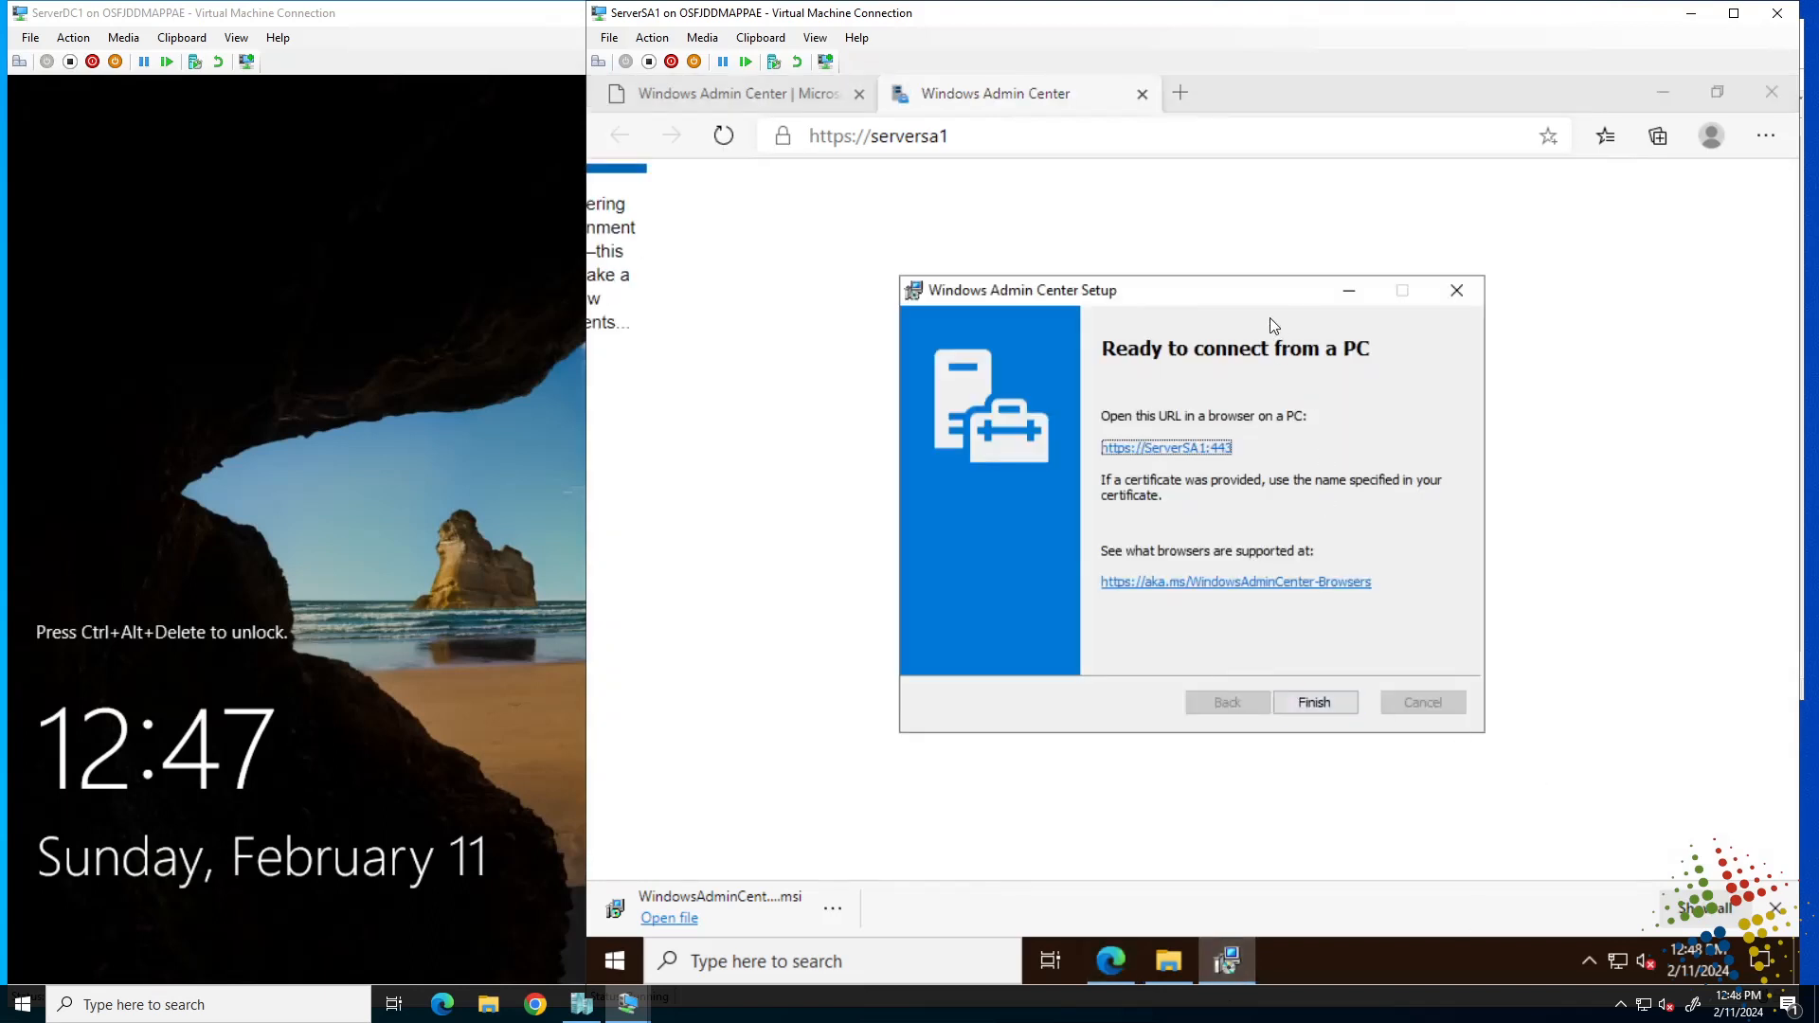
pyautogui.click(1331, 705)
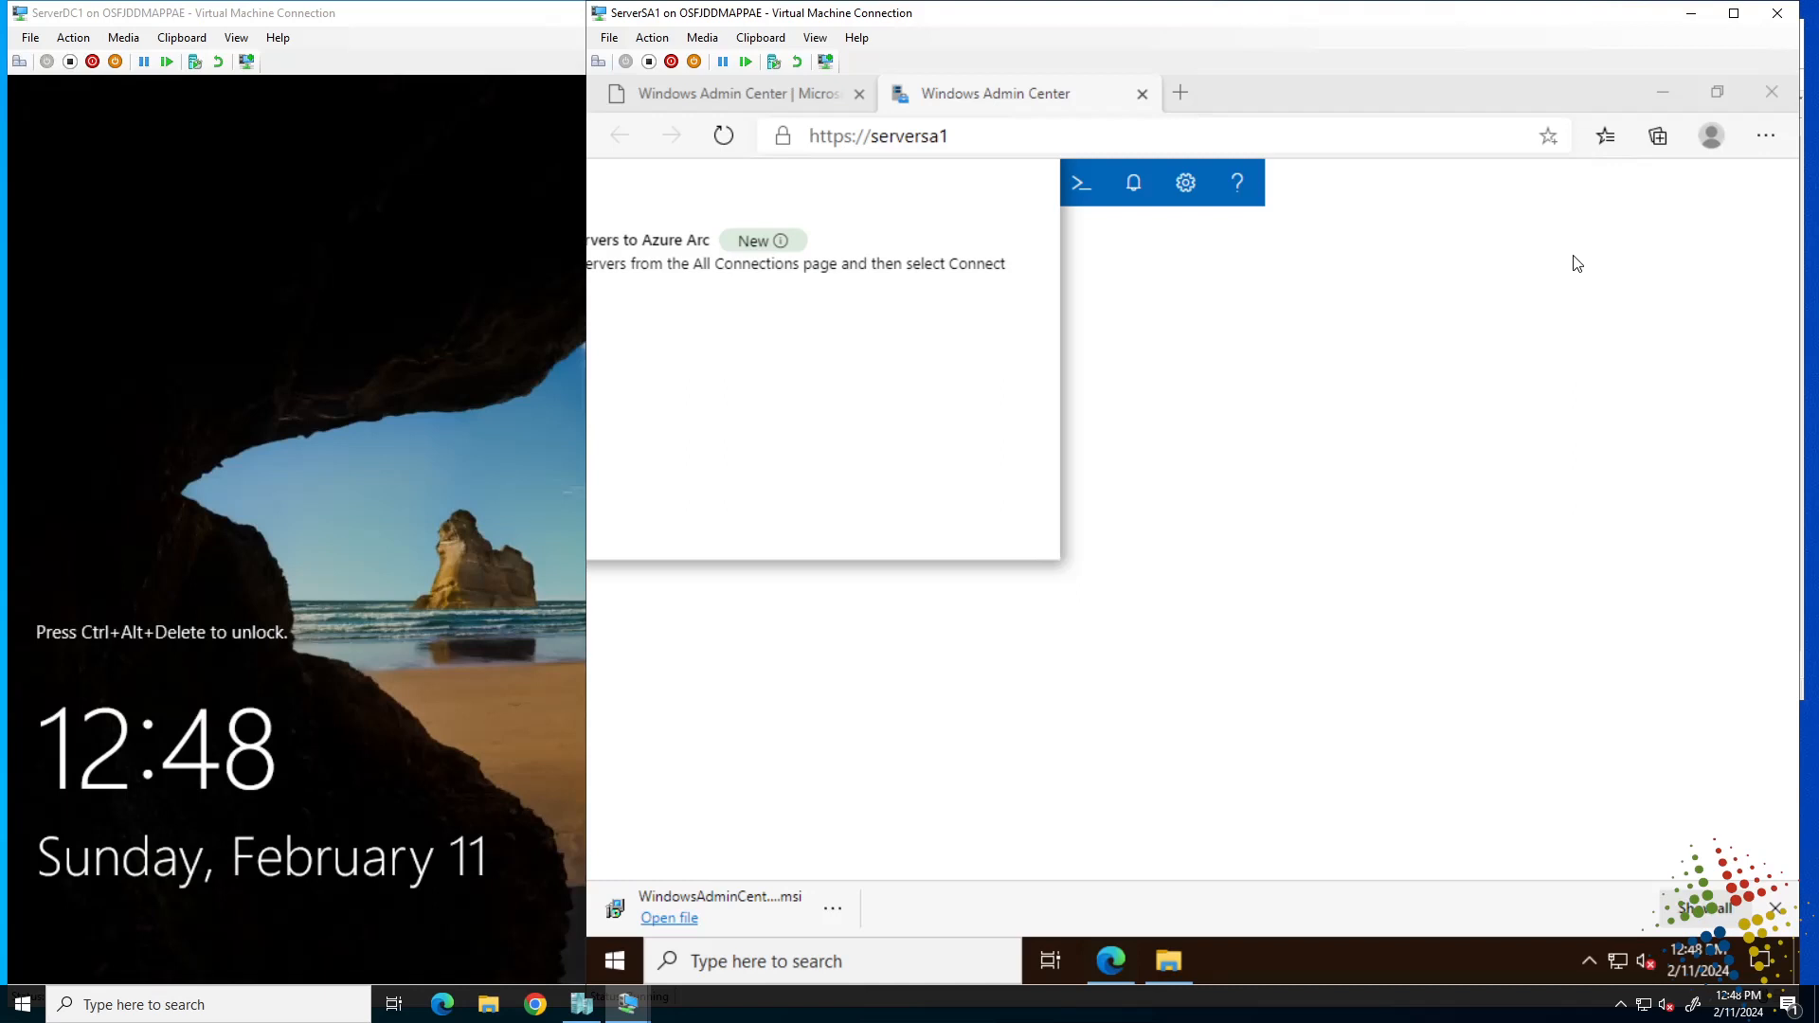
# Dismiss the downloads notice, reload the Admin Center page twice, then close Edge.
pyautogui.click(1772, 909)
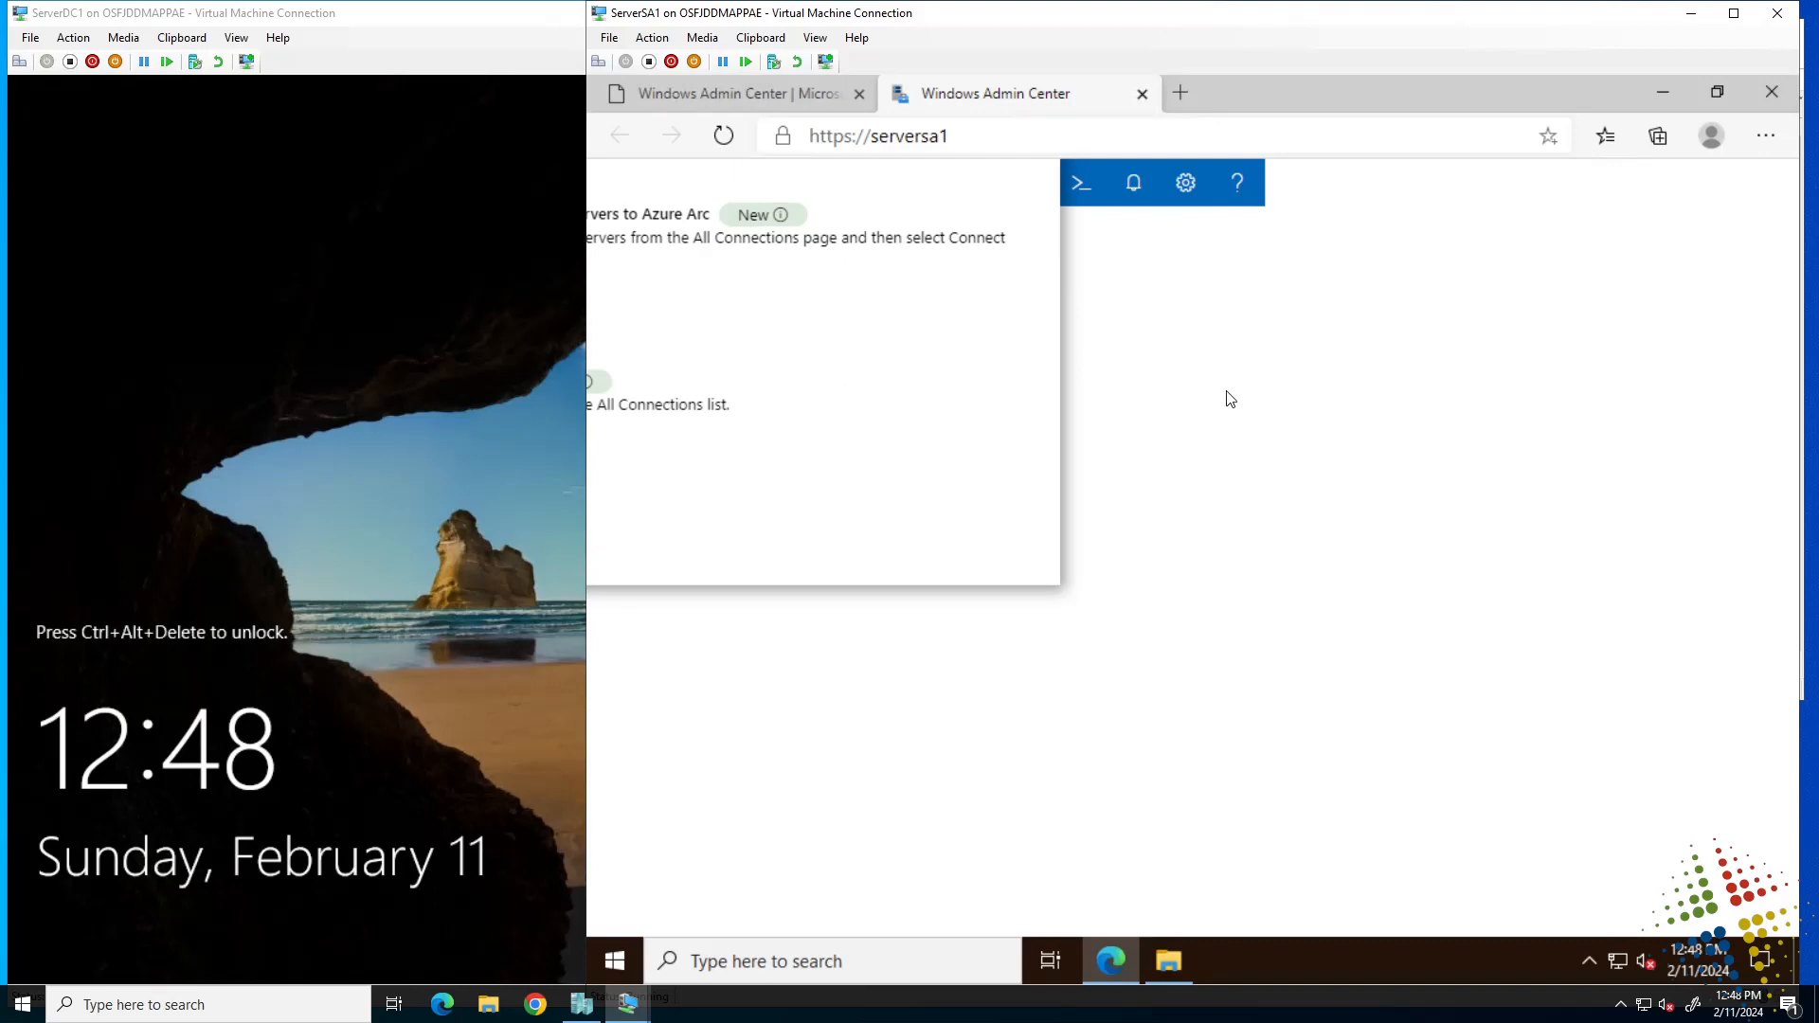
pyautogui.click(730, 138)
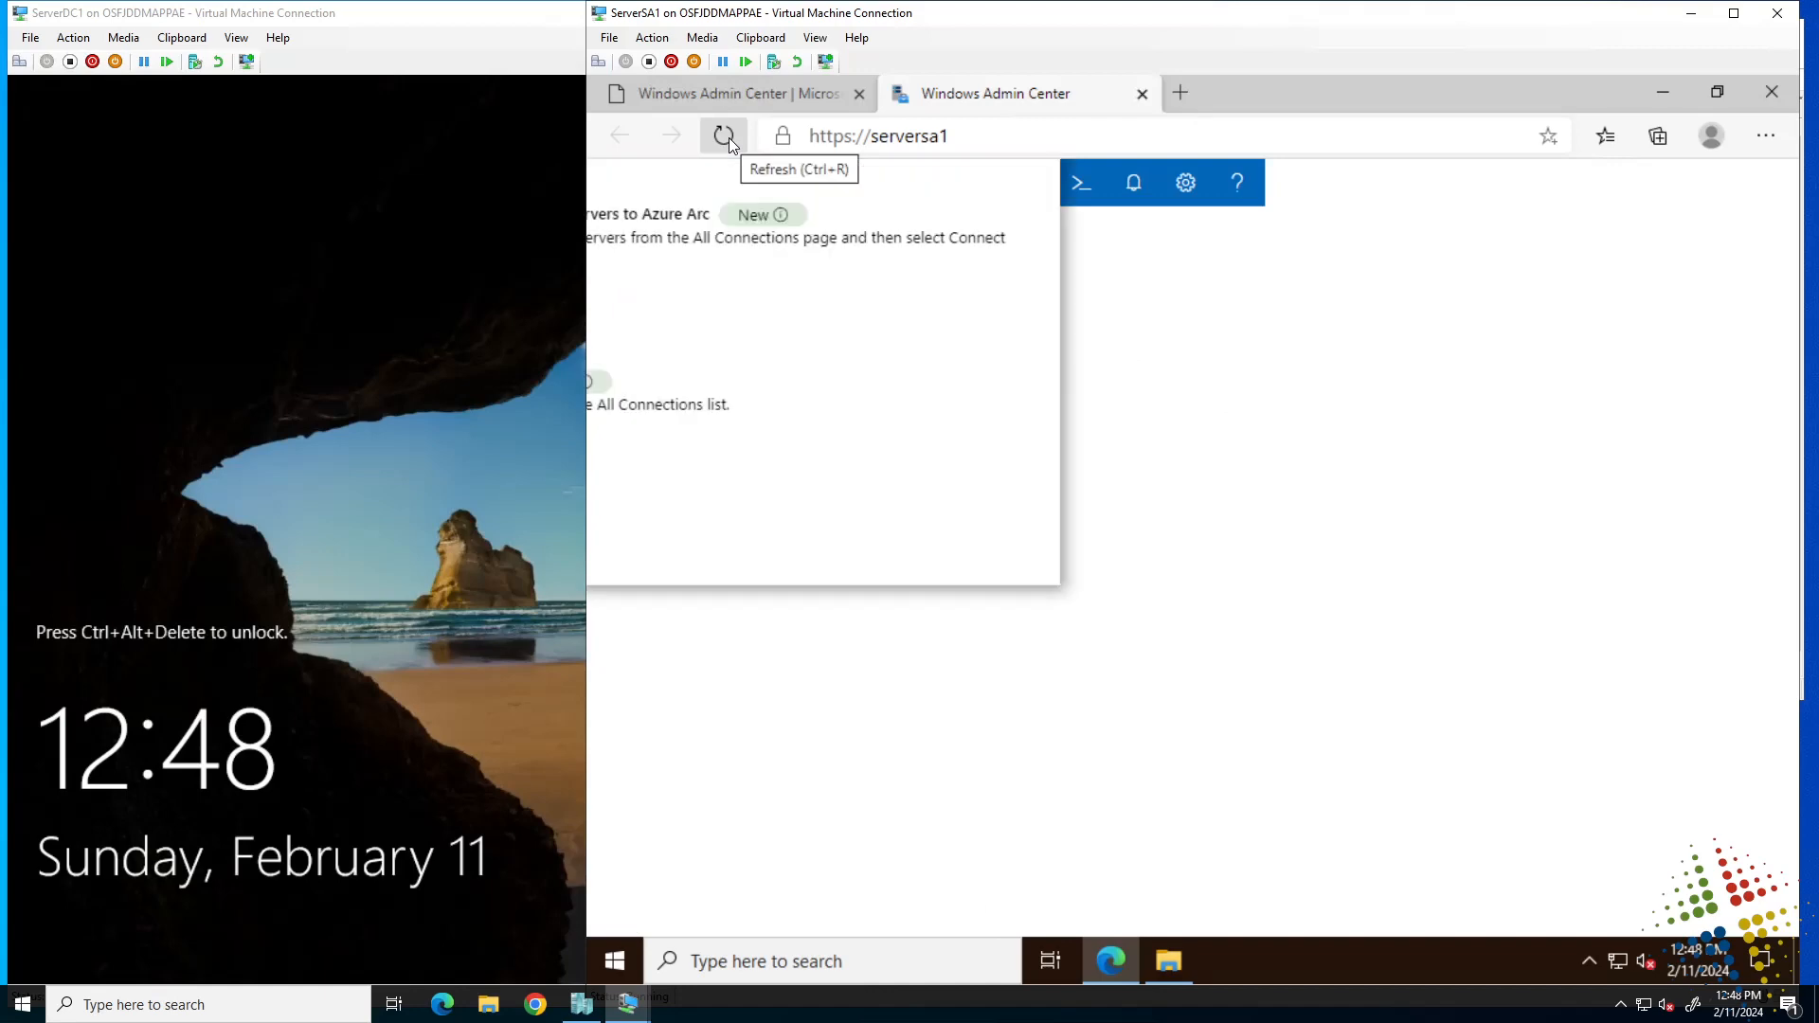
pyautogui.click(730, 138)
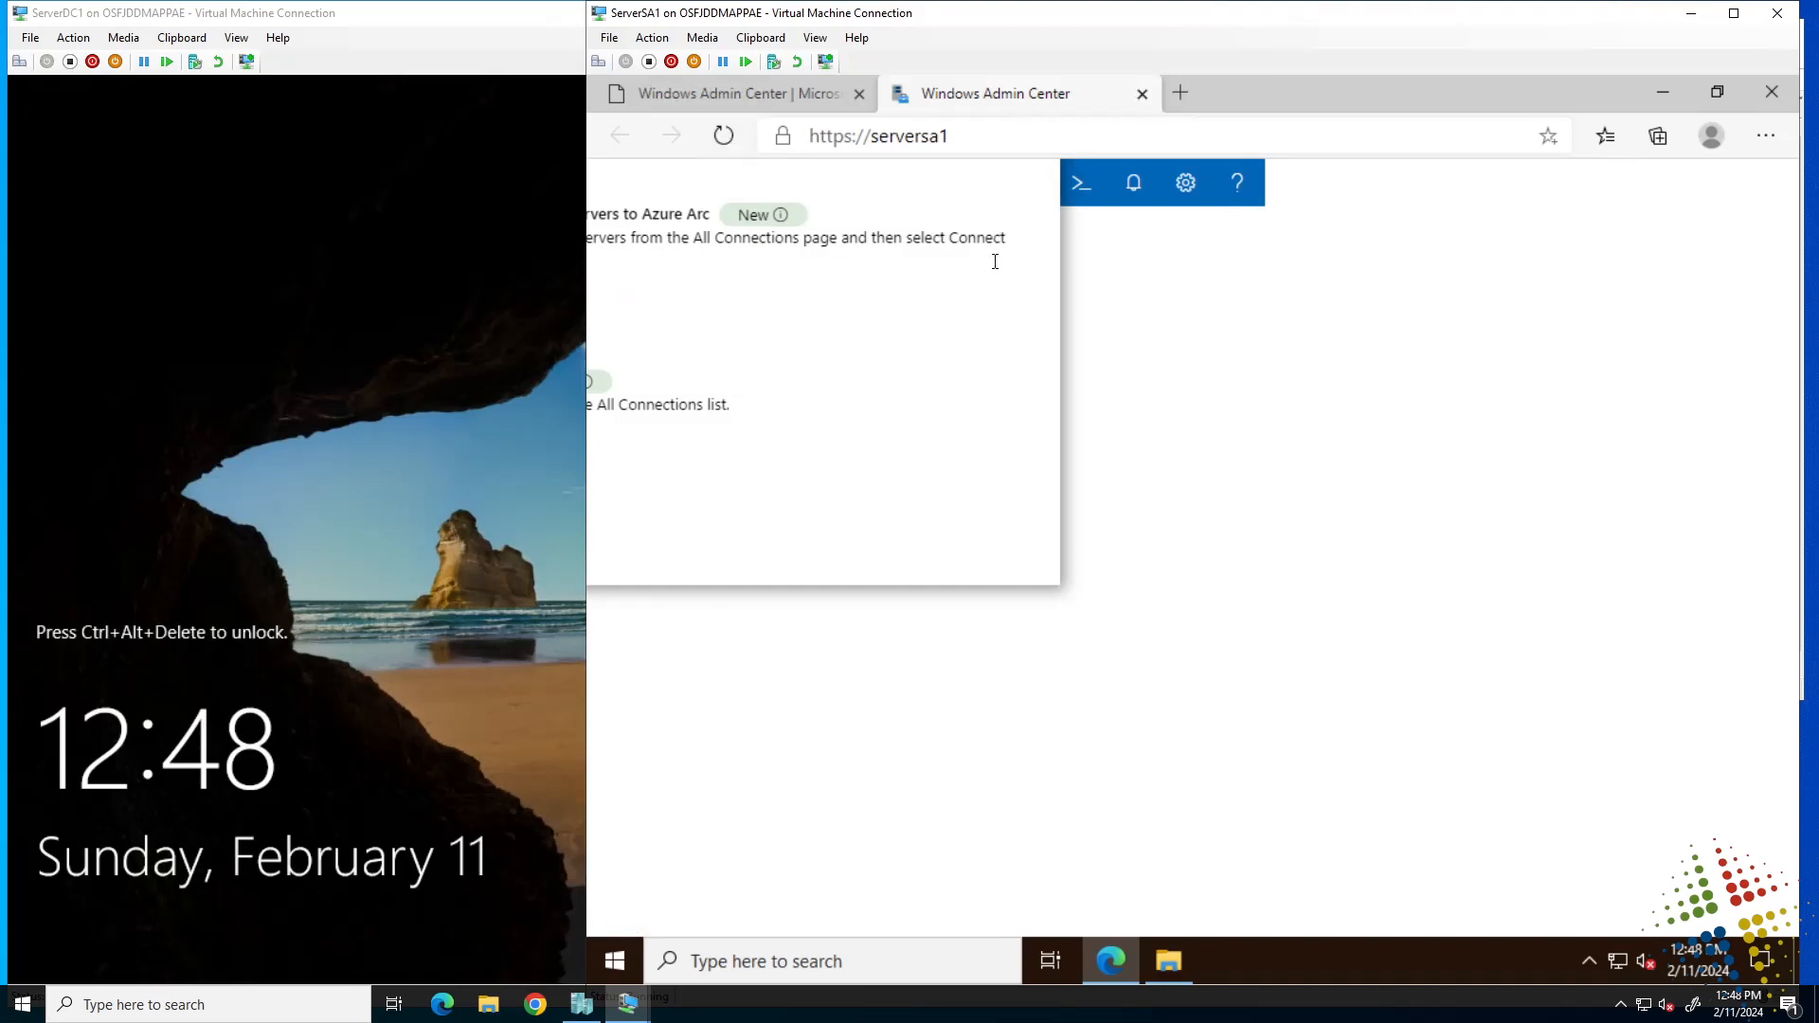
pyautogui.click(1774, 92)
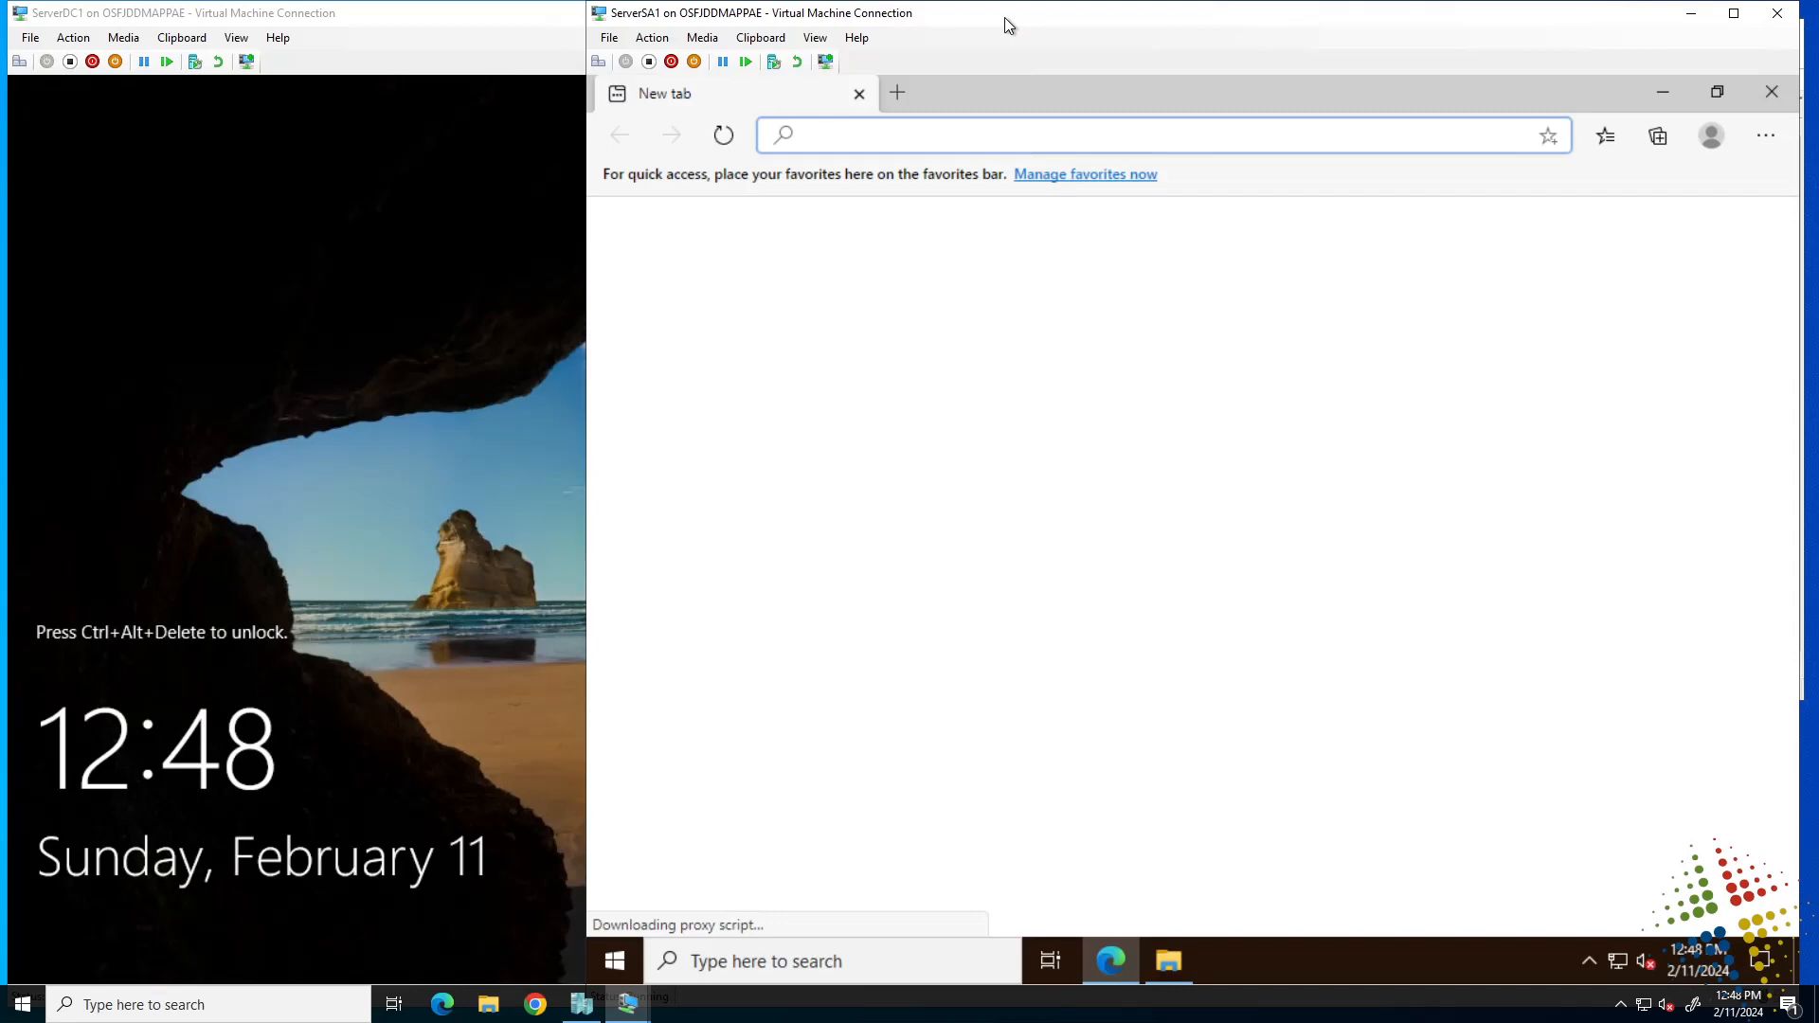
pyautogui.write('htt')
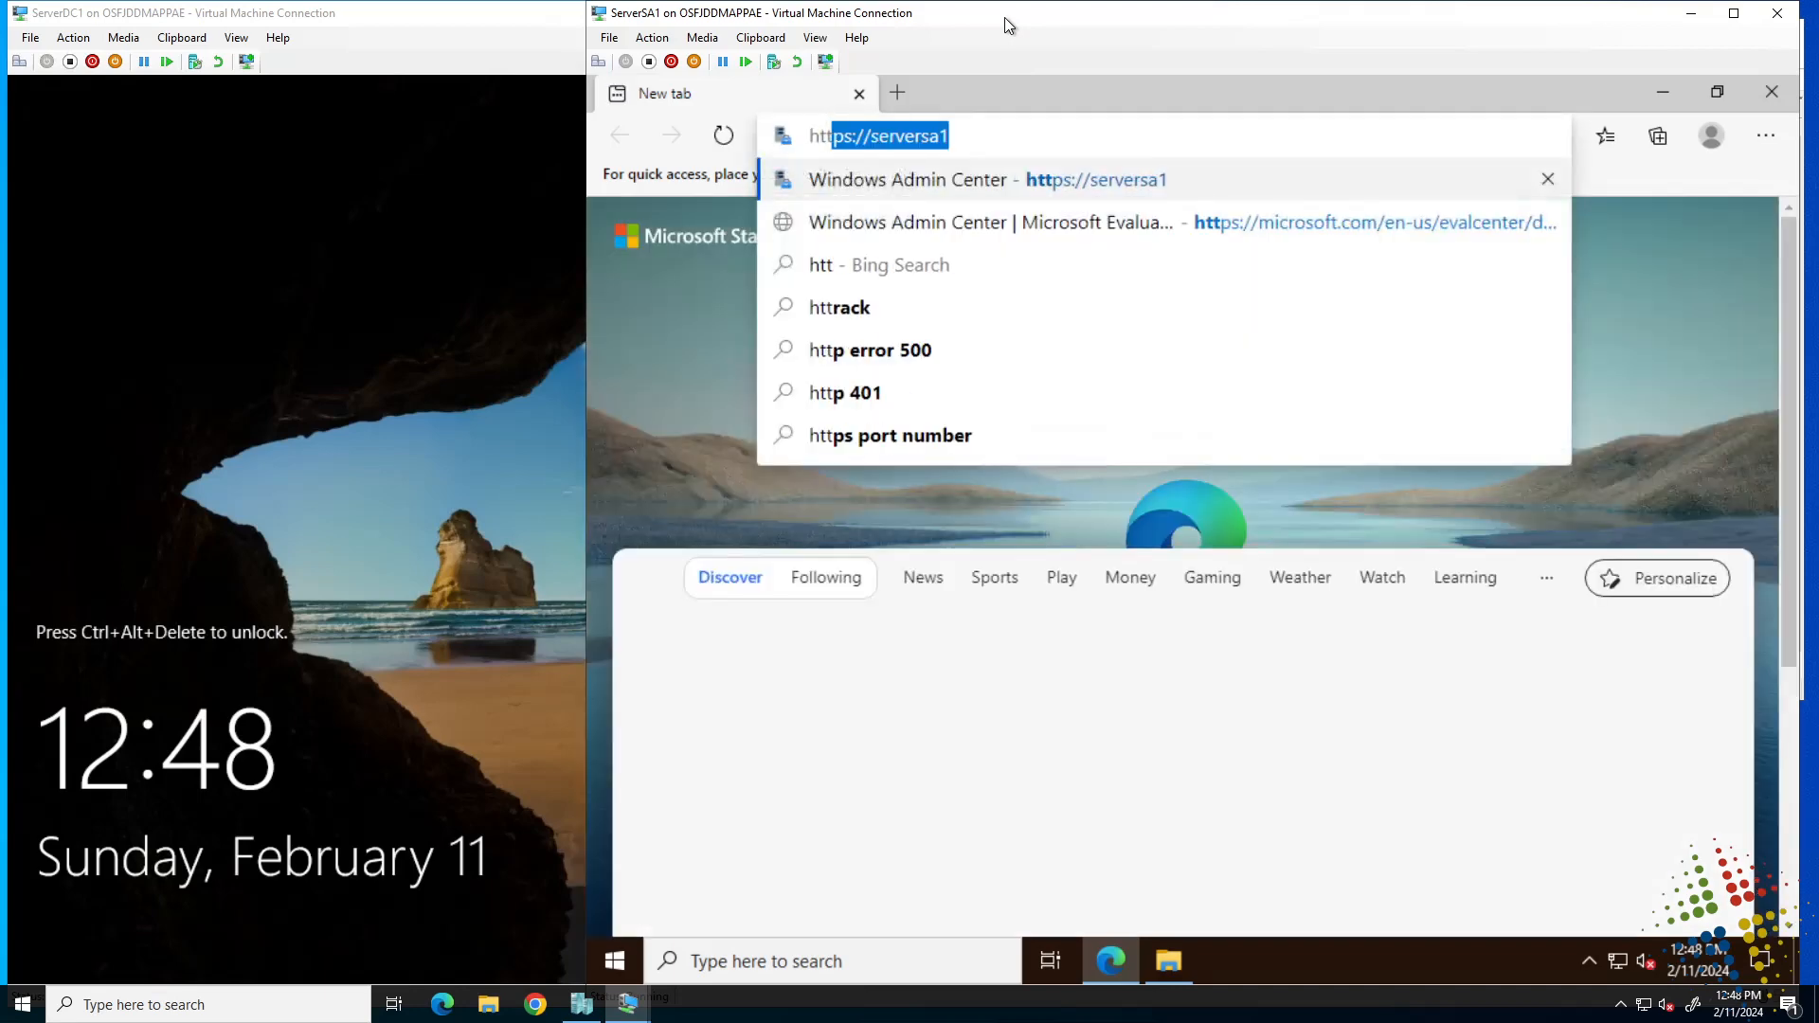
pyautogui.write('ps')
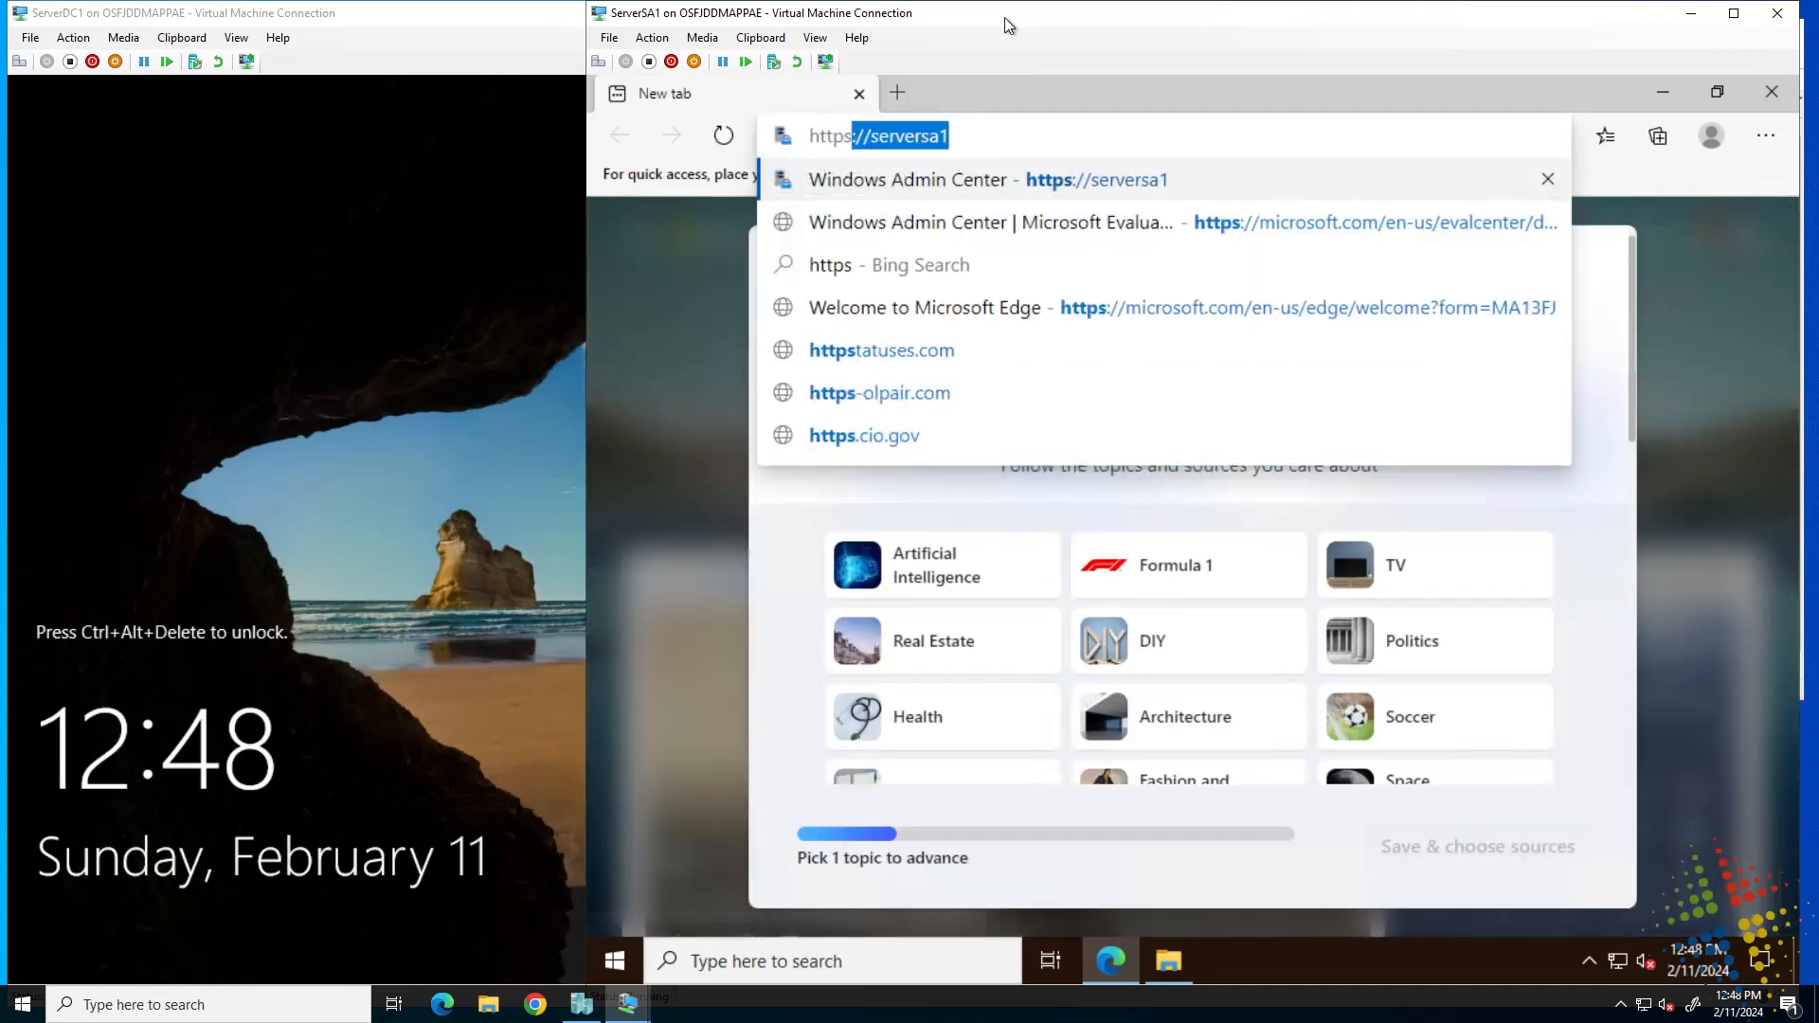
pyautogui.press('Return')
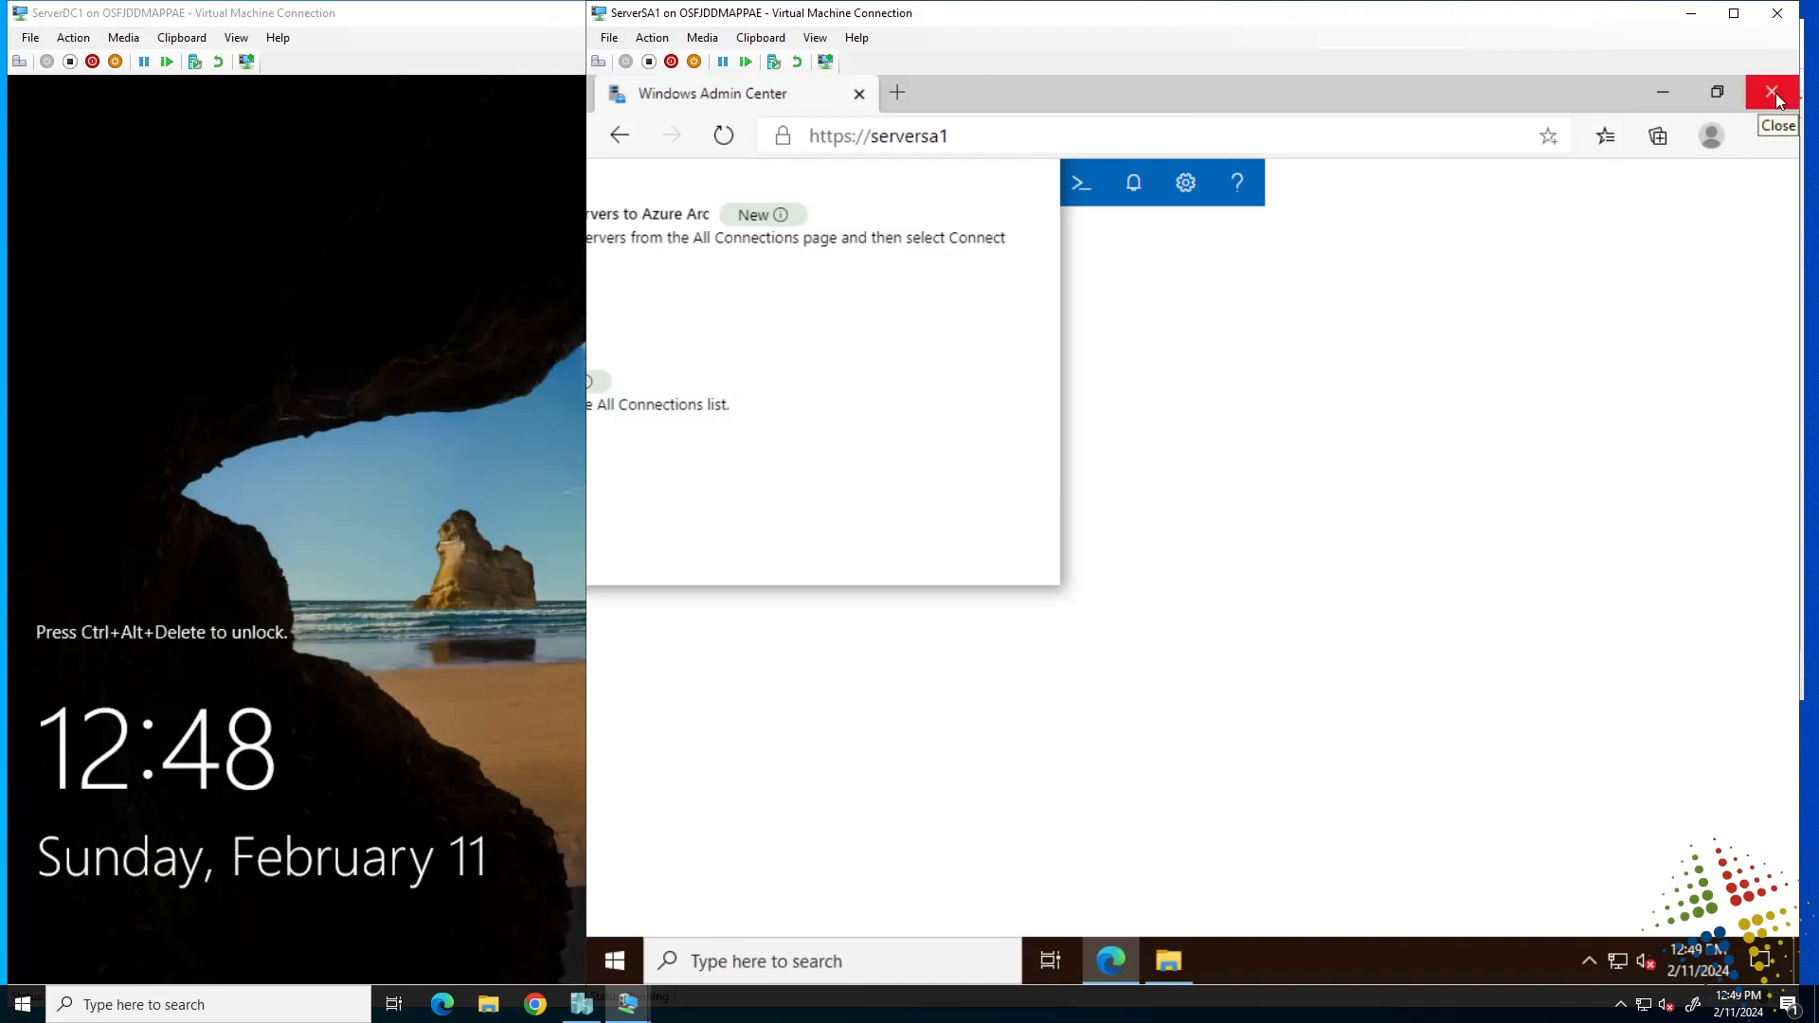
pyautogui.click(728, 147)
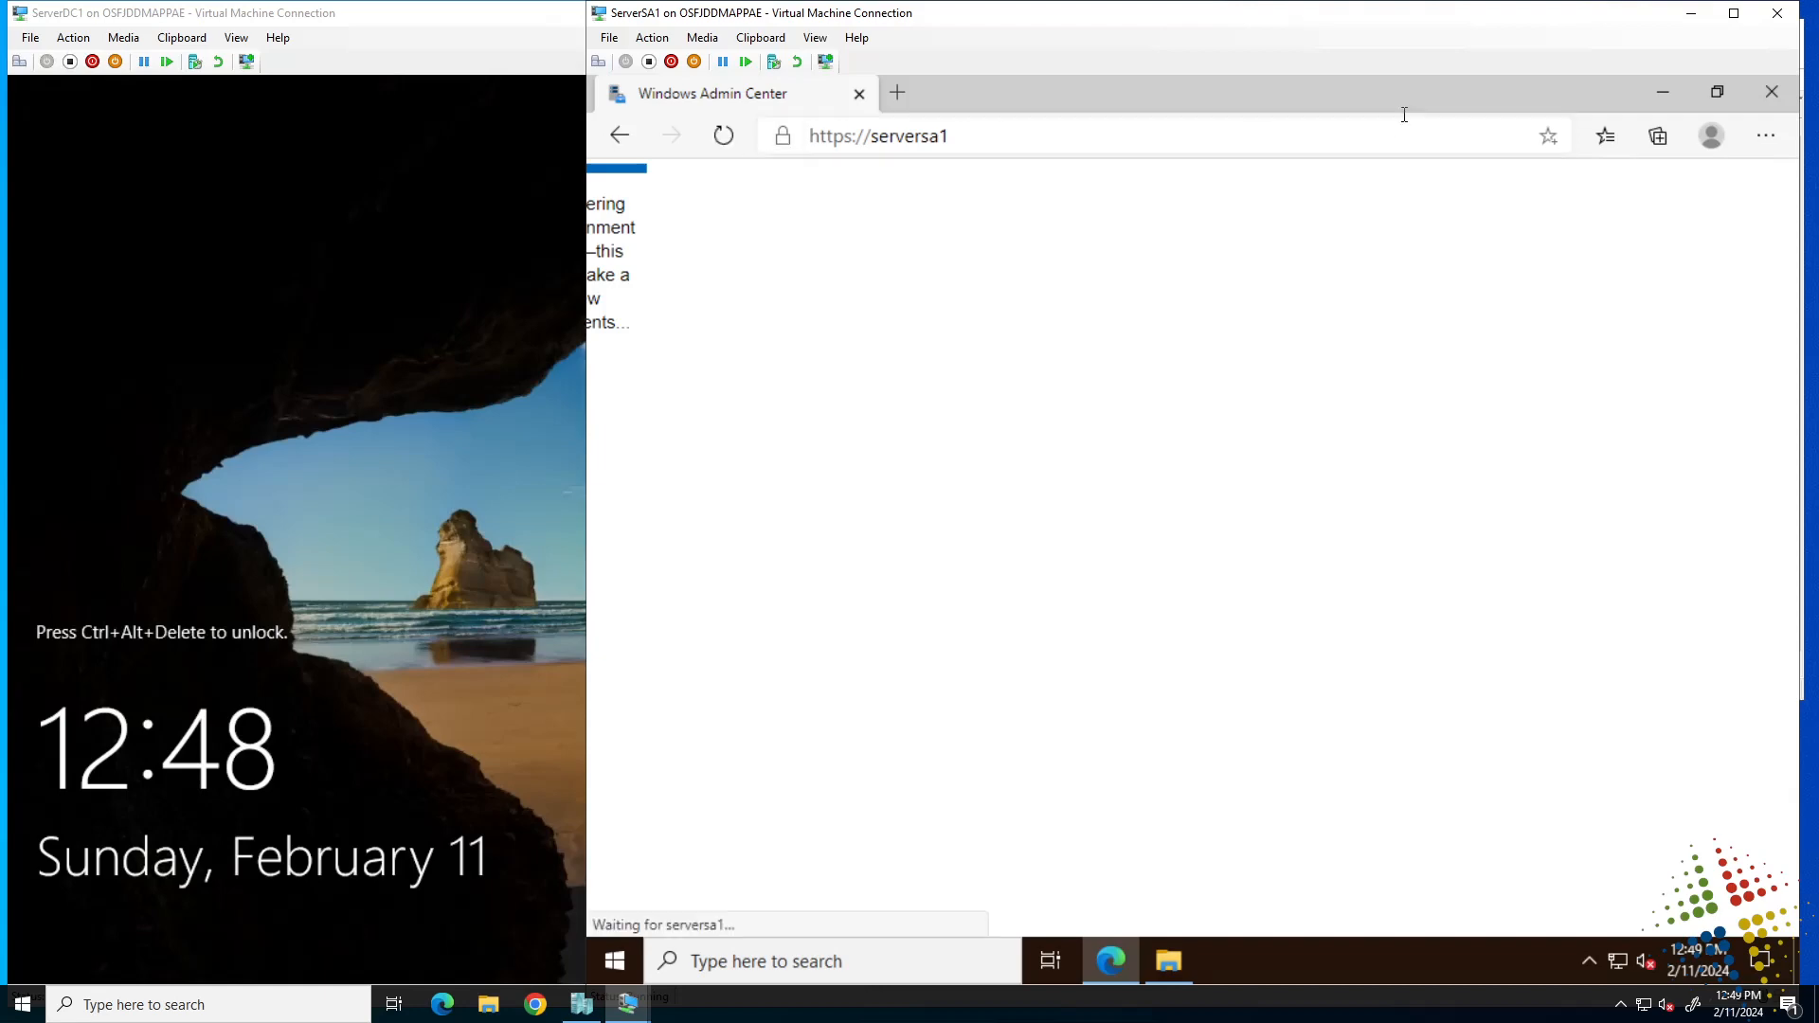
pyautogui.click(1772, 92)
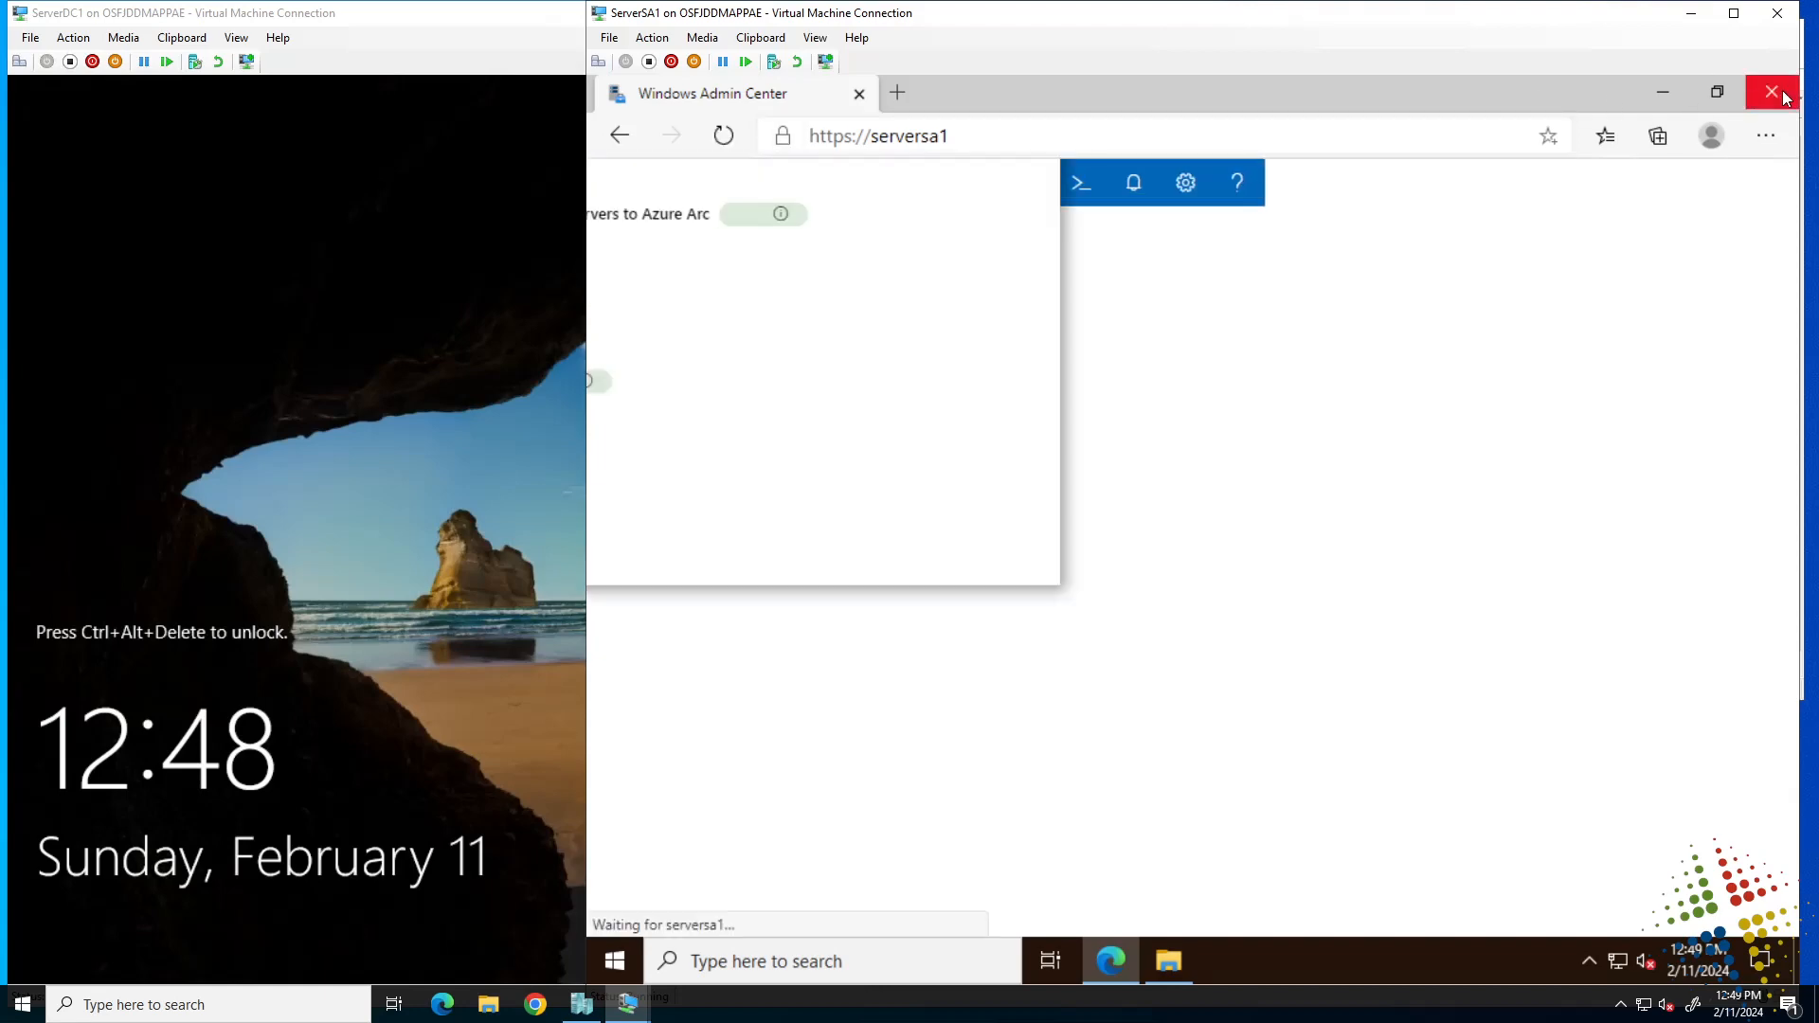
pyautogui.click(1108, 962)
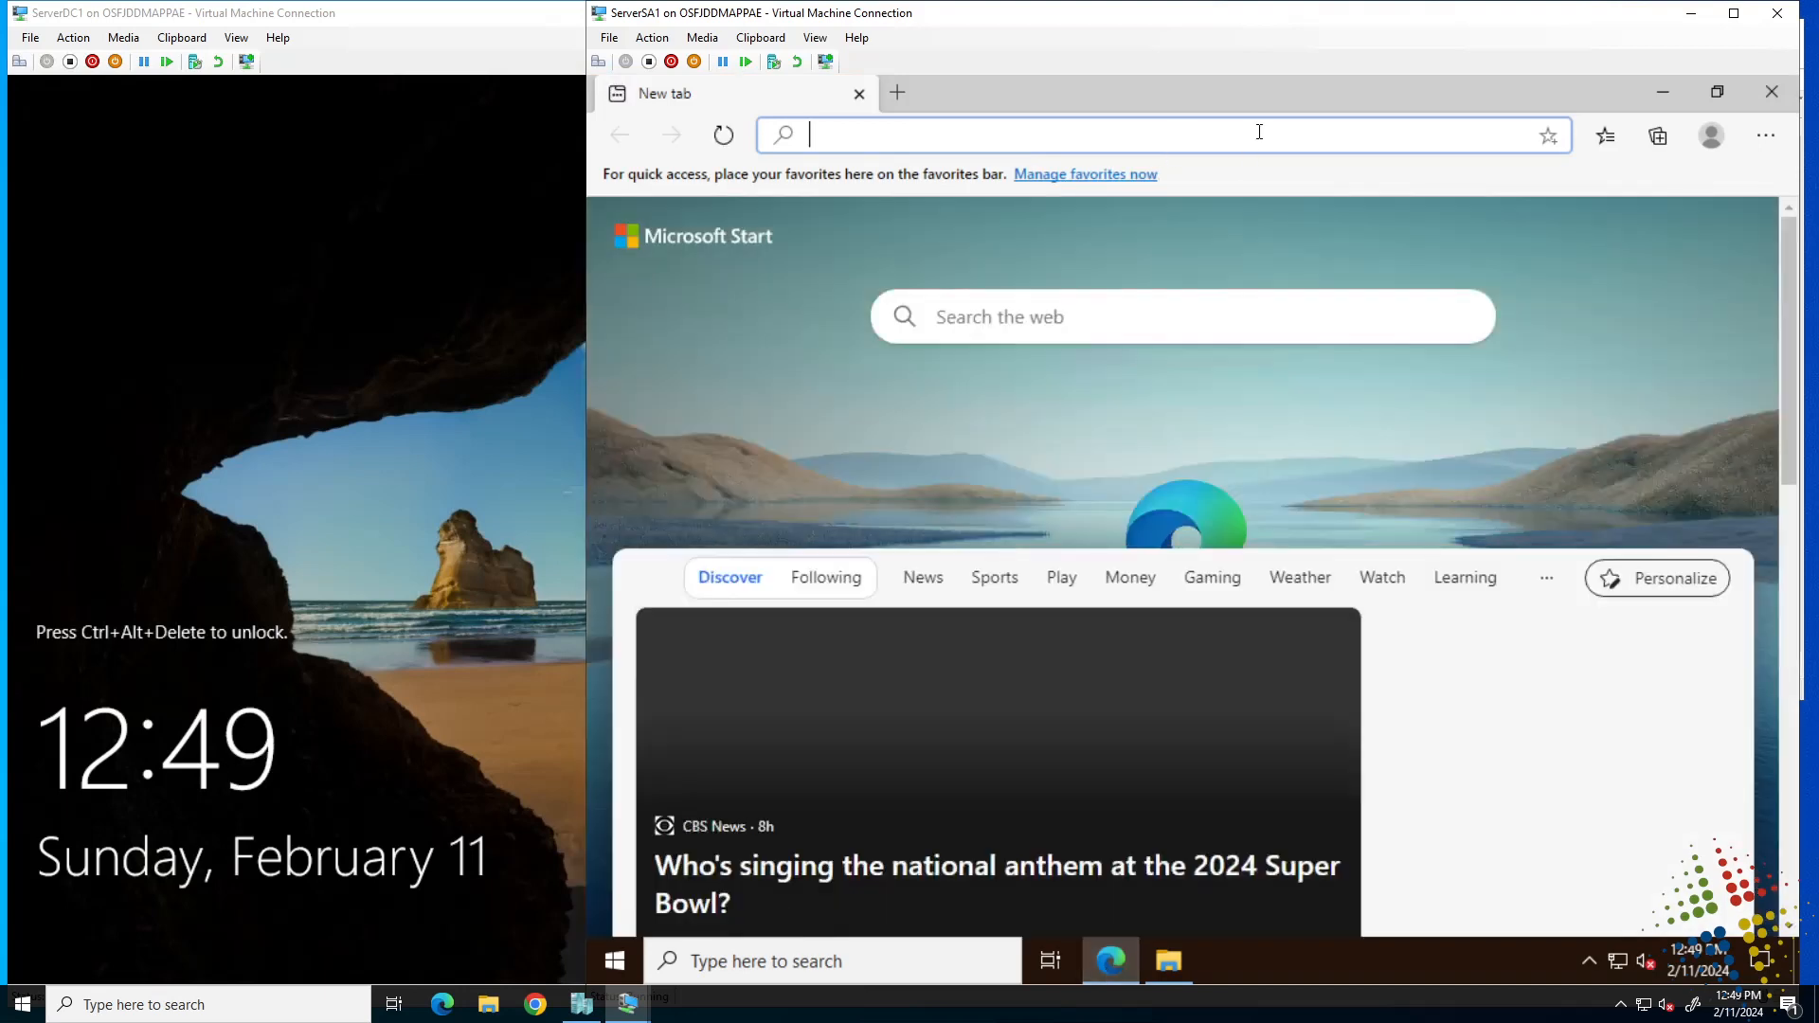
pyautogui.write('https://serversa1')
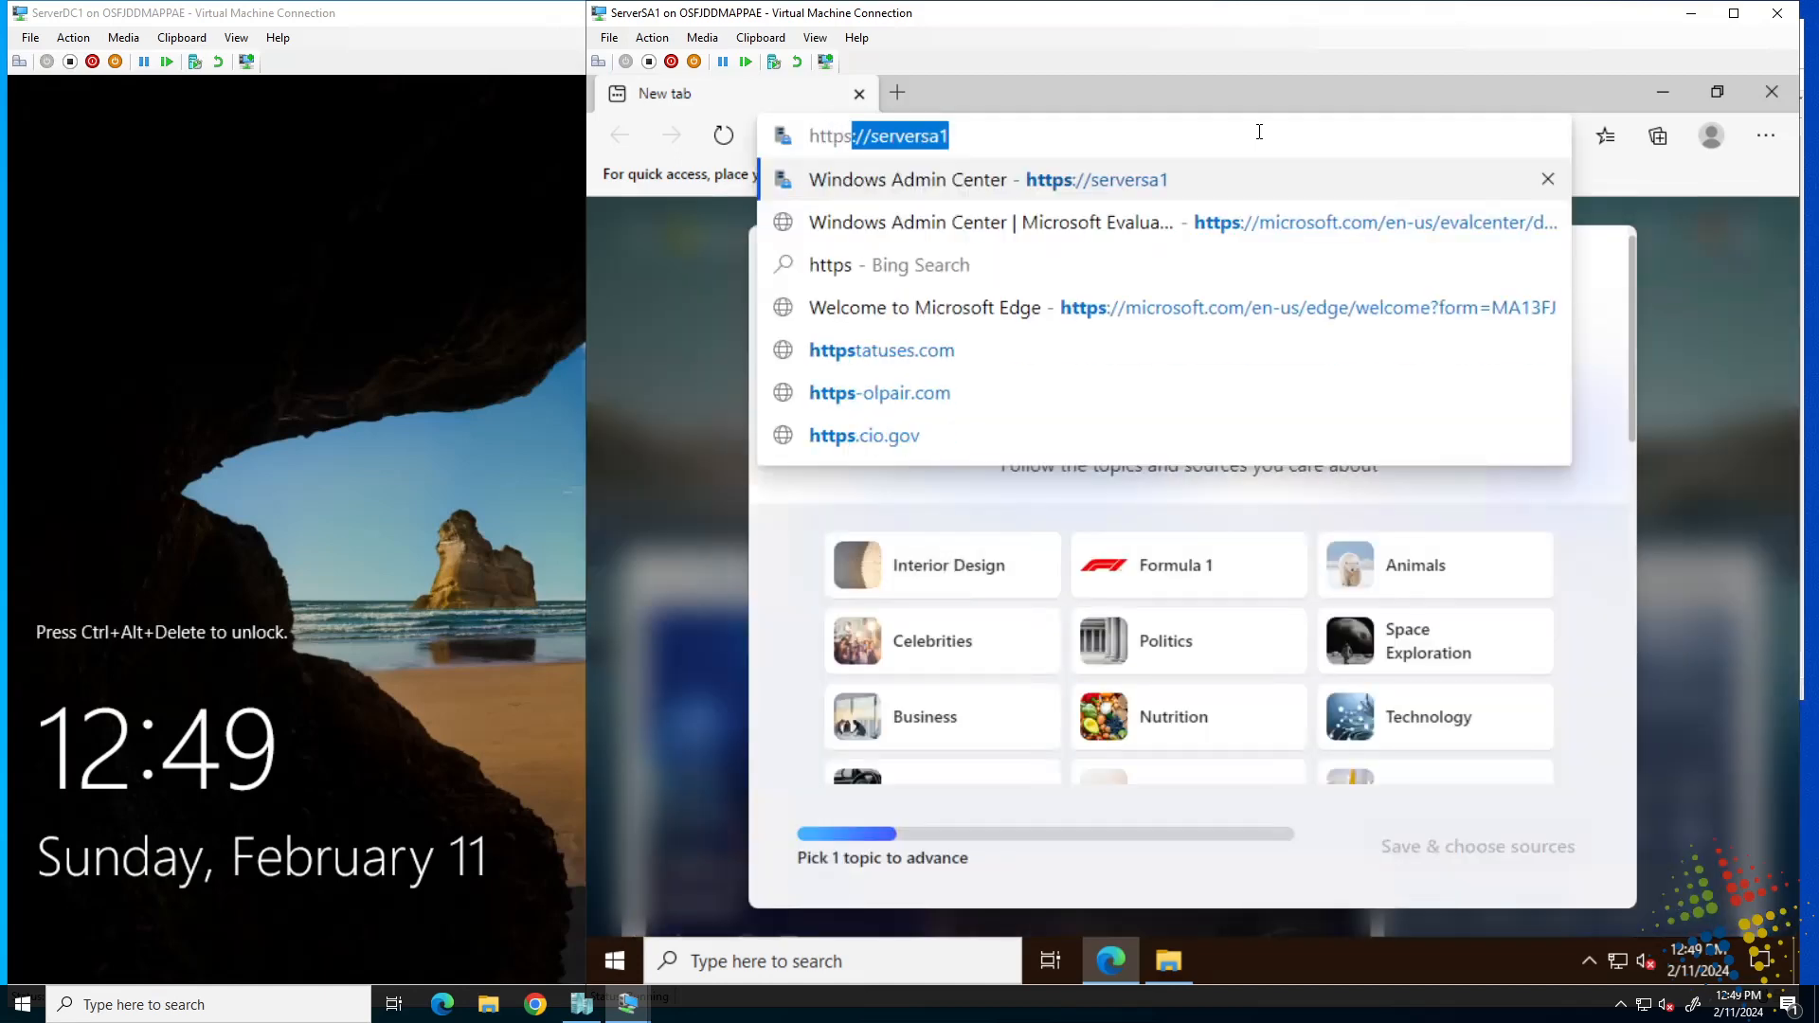
pyautogui.press('Right')
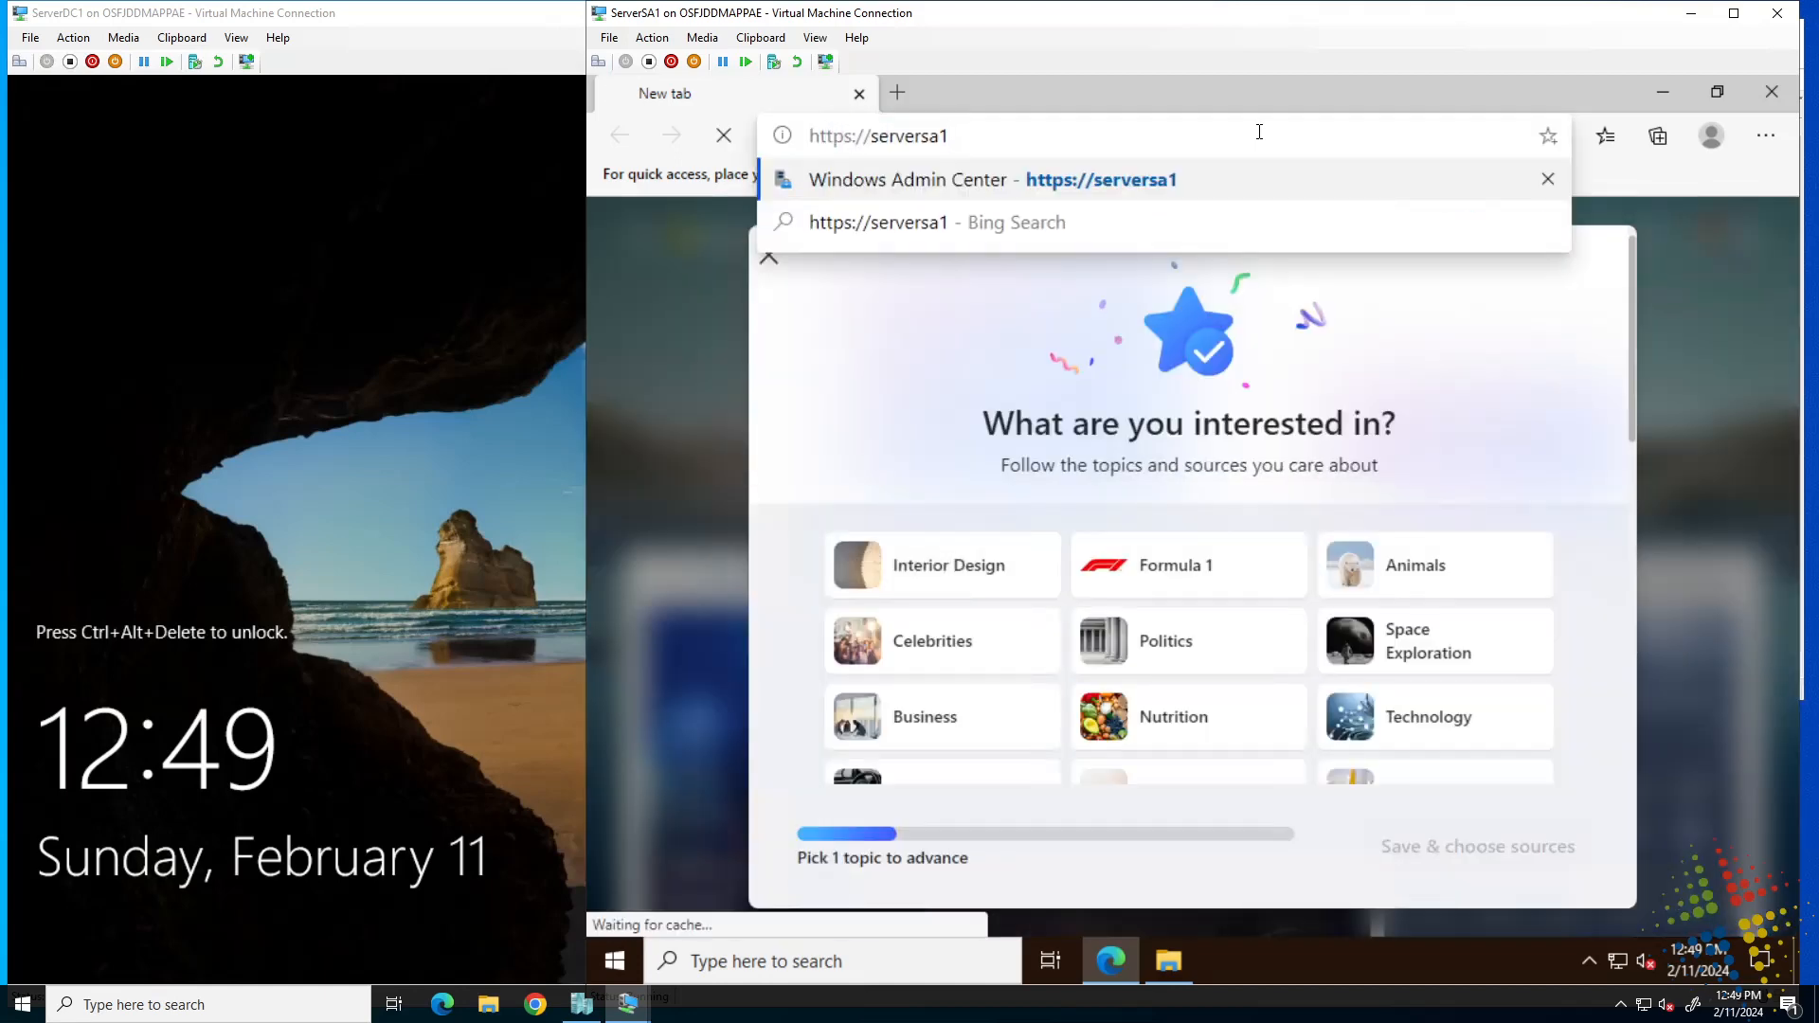
pyautogui.press('Return')
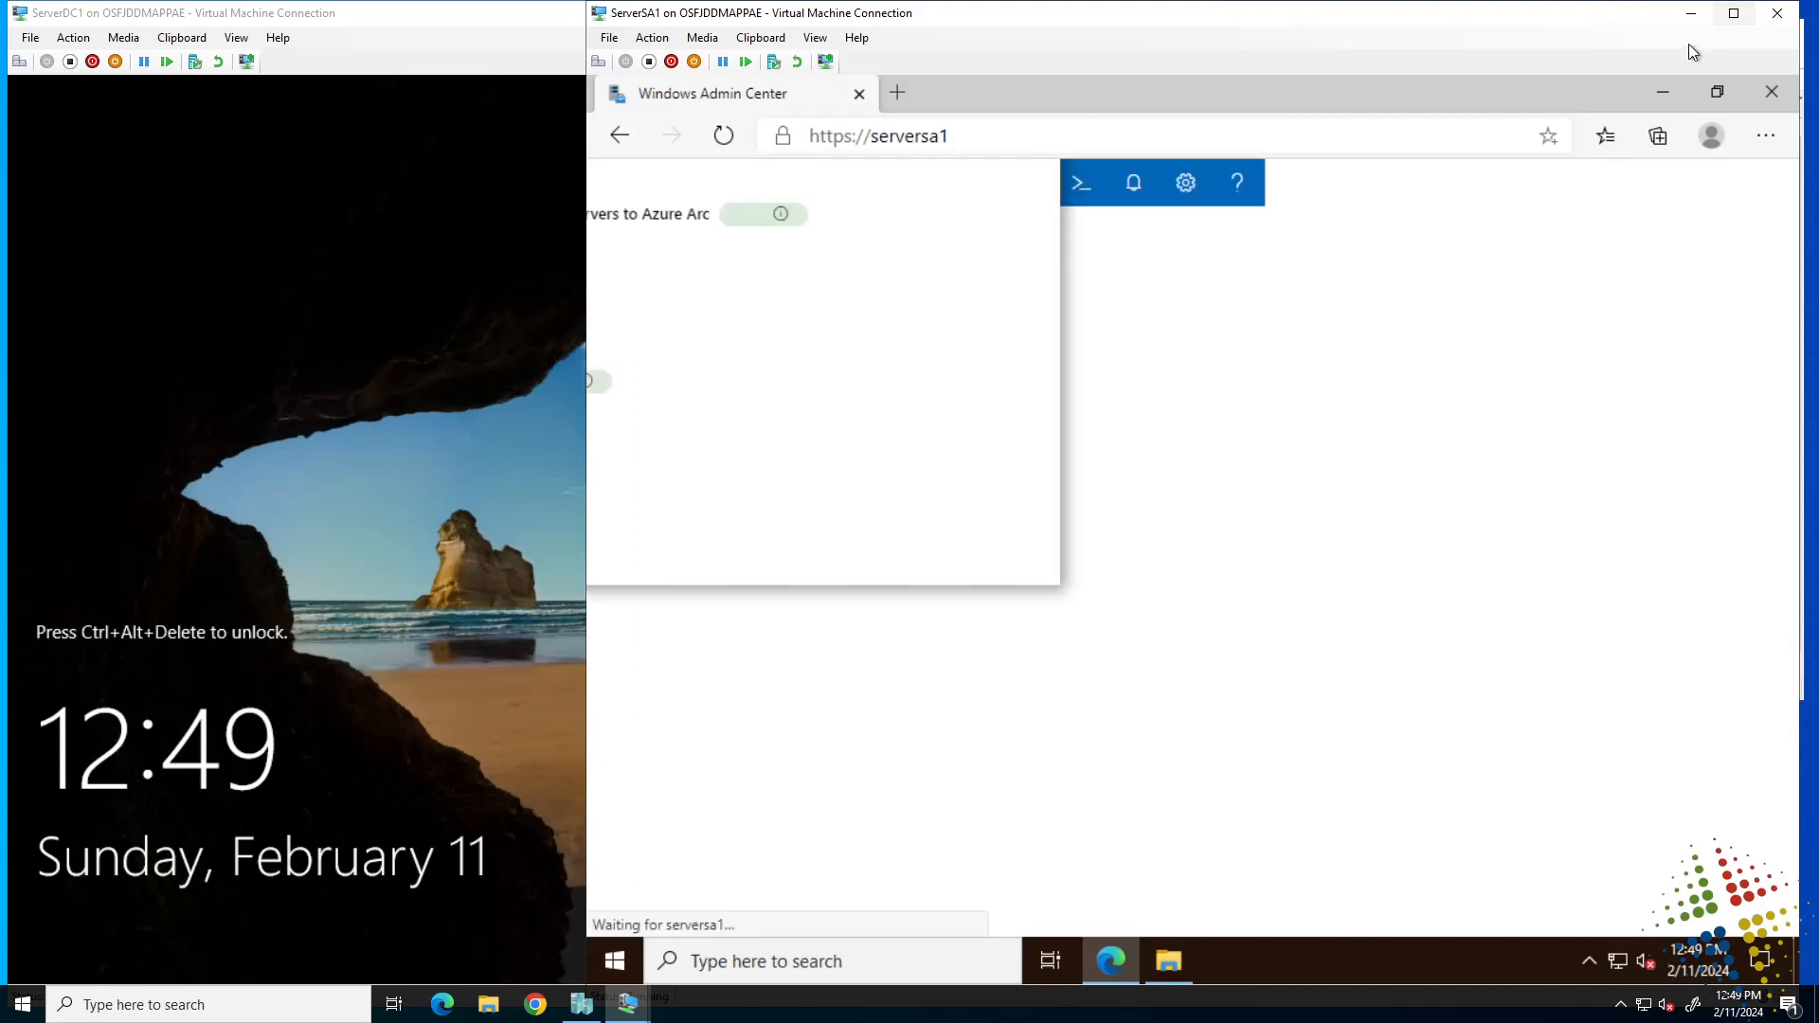
pyautogui.click(720, 142)
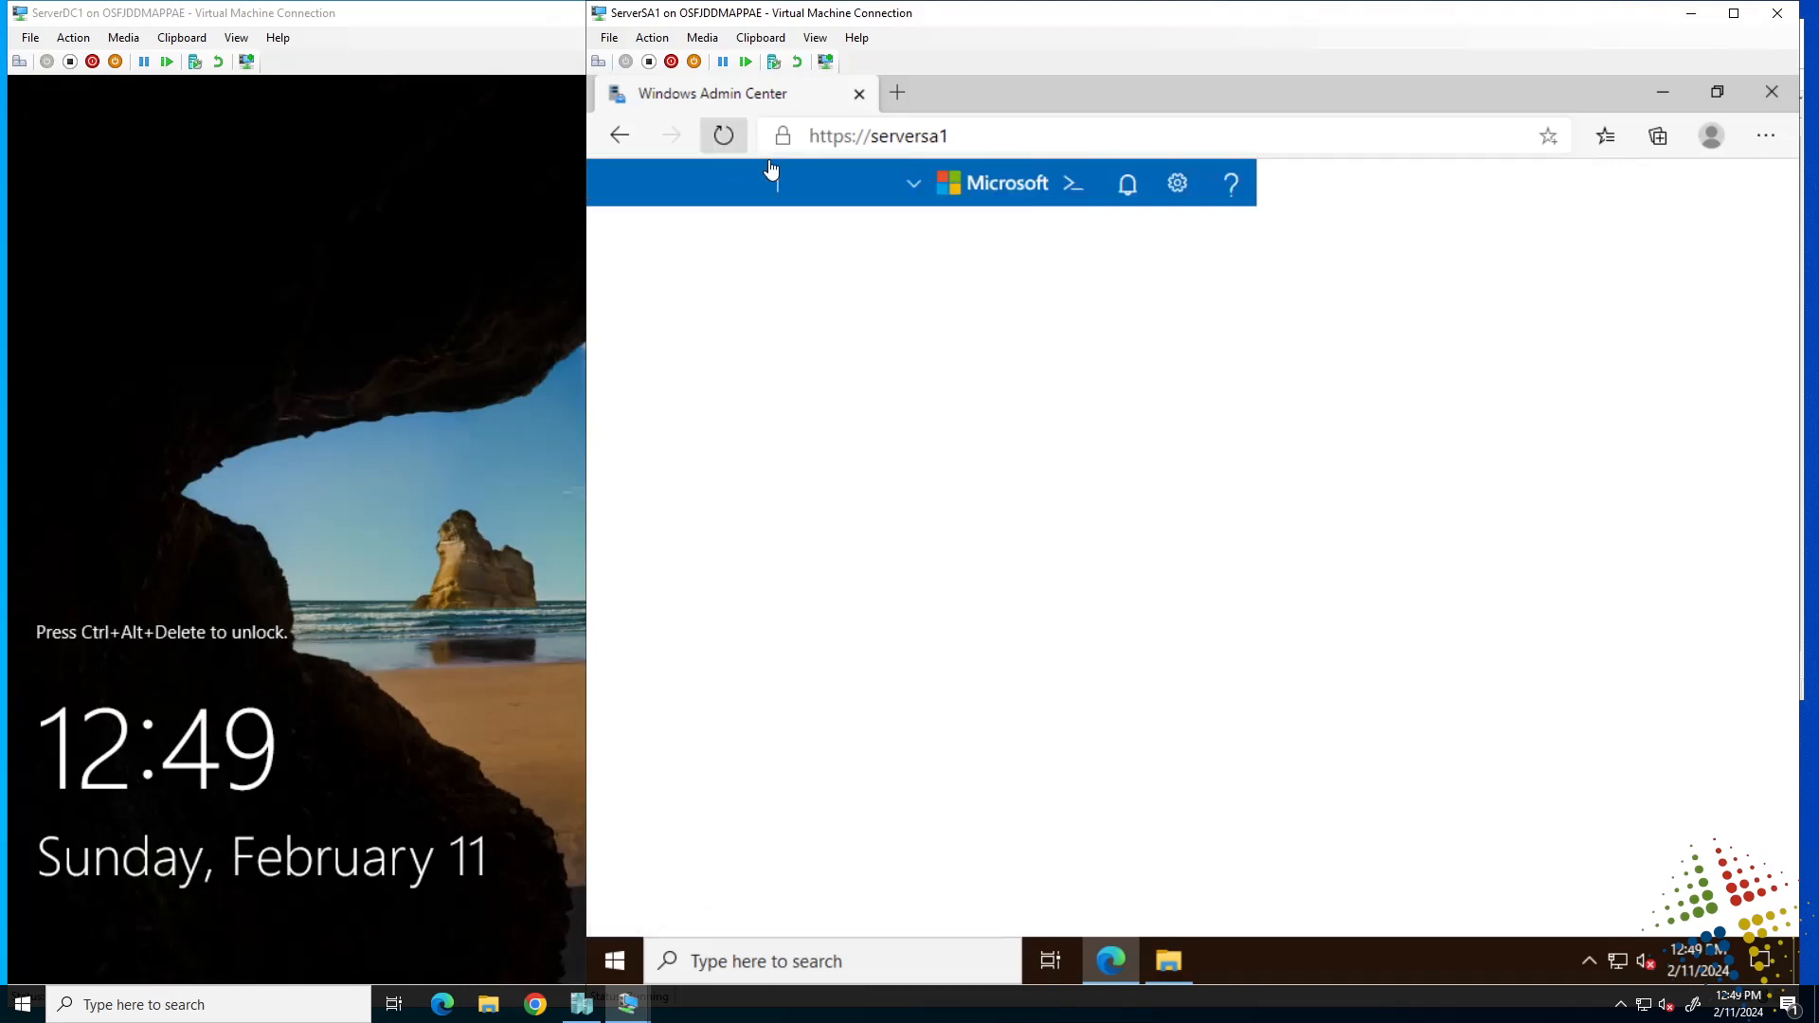
pyautogui.click(722, 141)
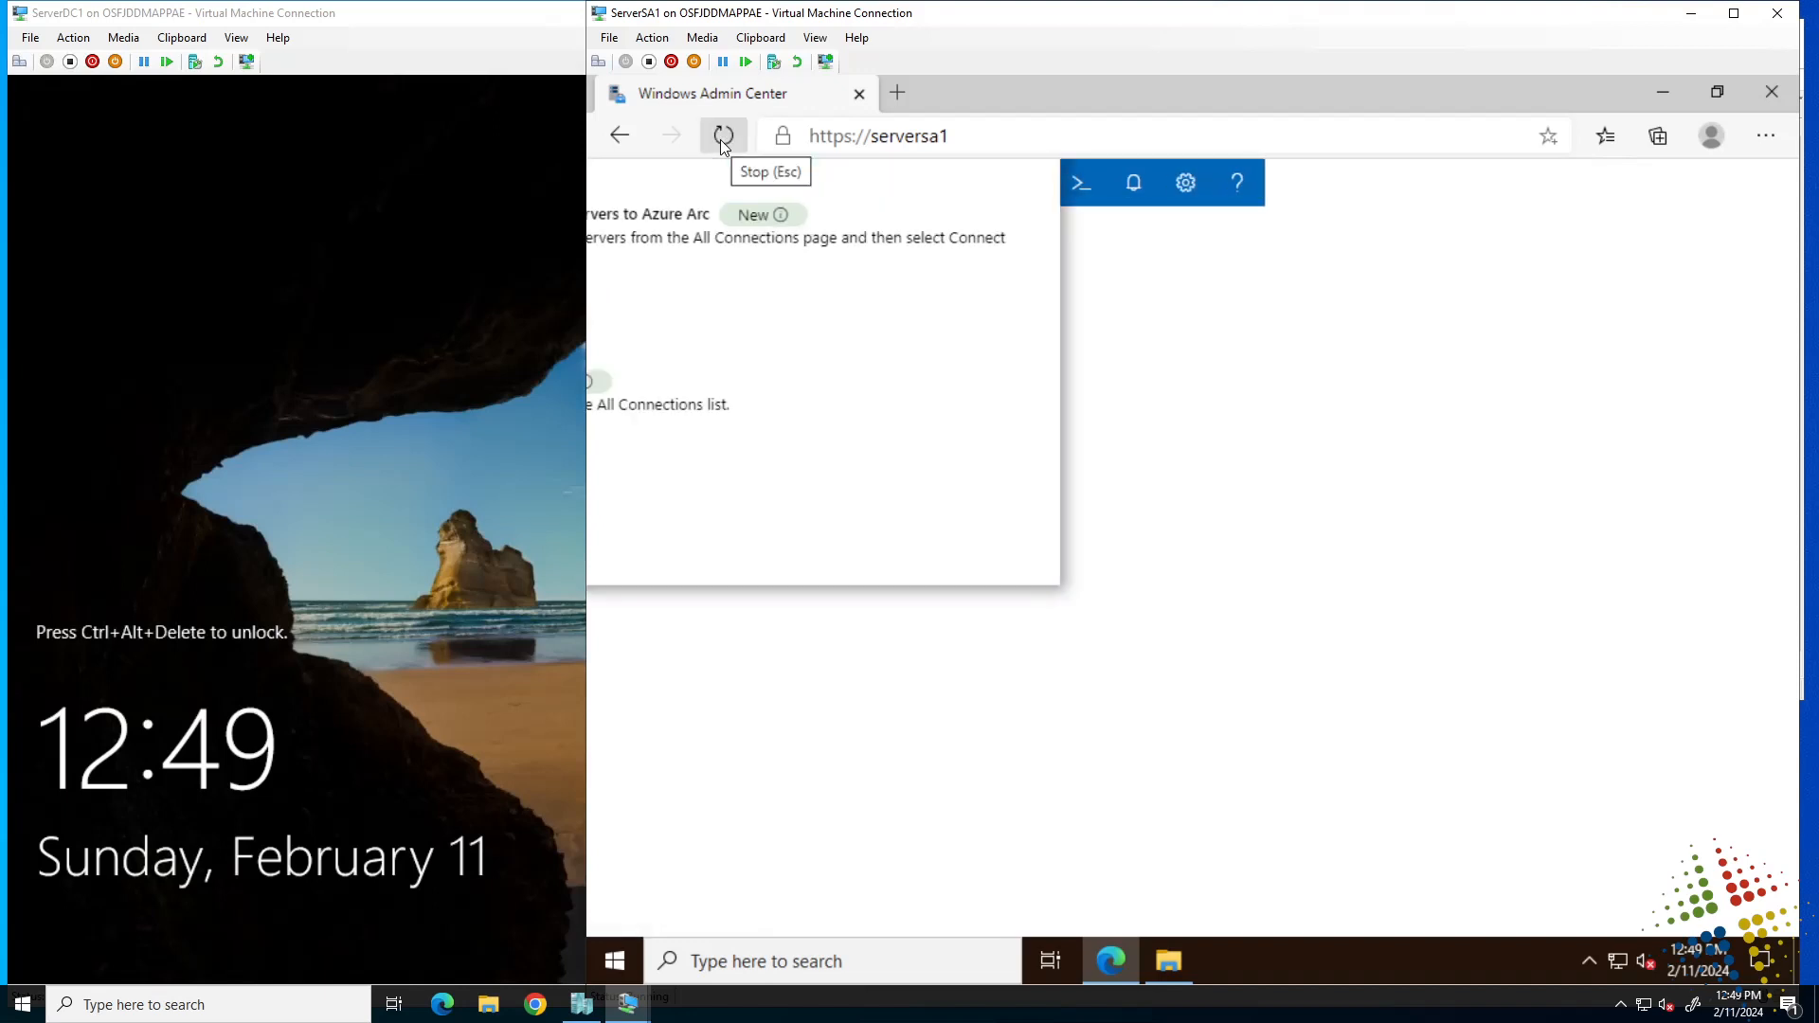
pyautogui.click(901, 100)
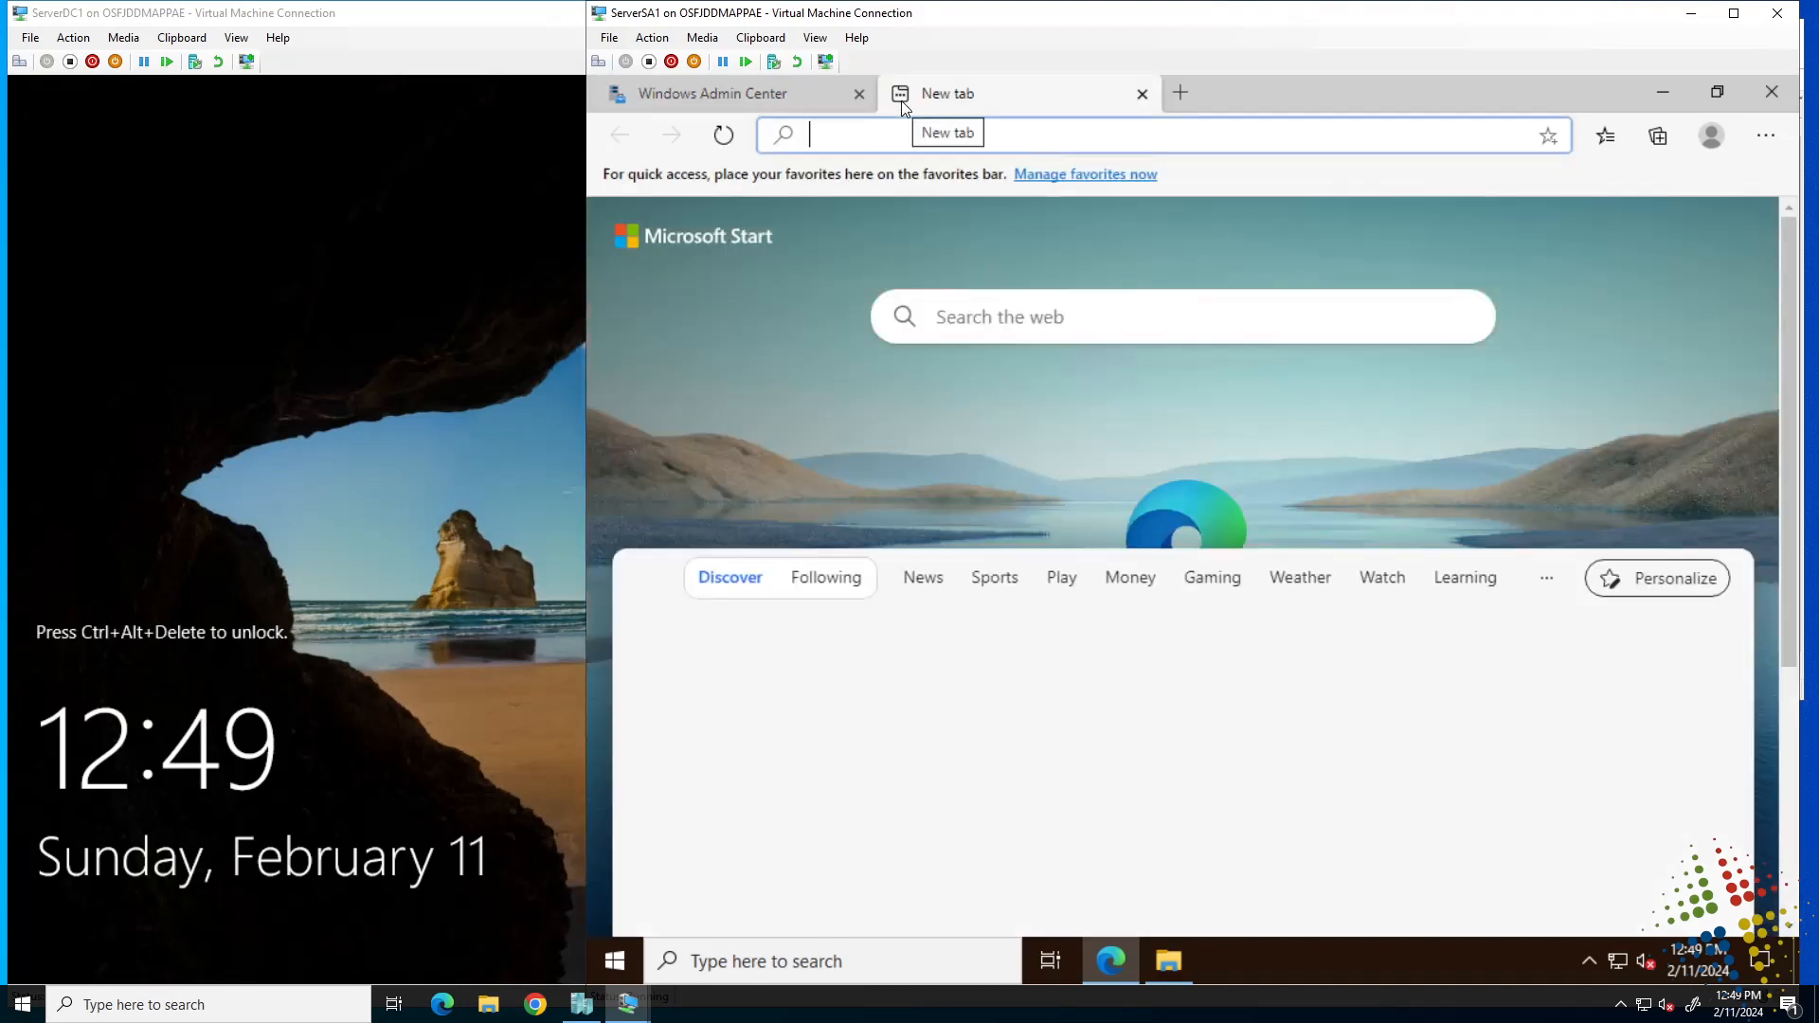
pyautogui.write('google.com/chr')
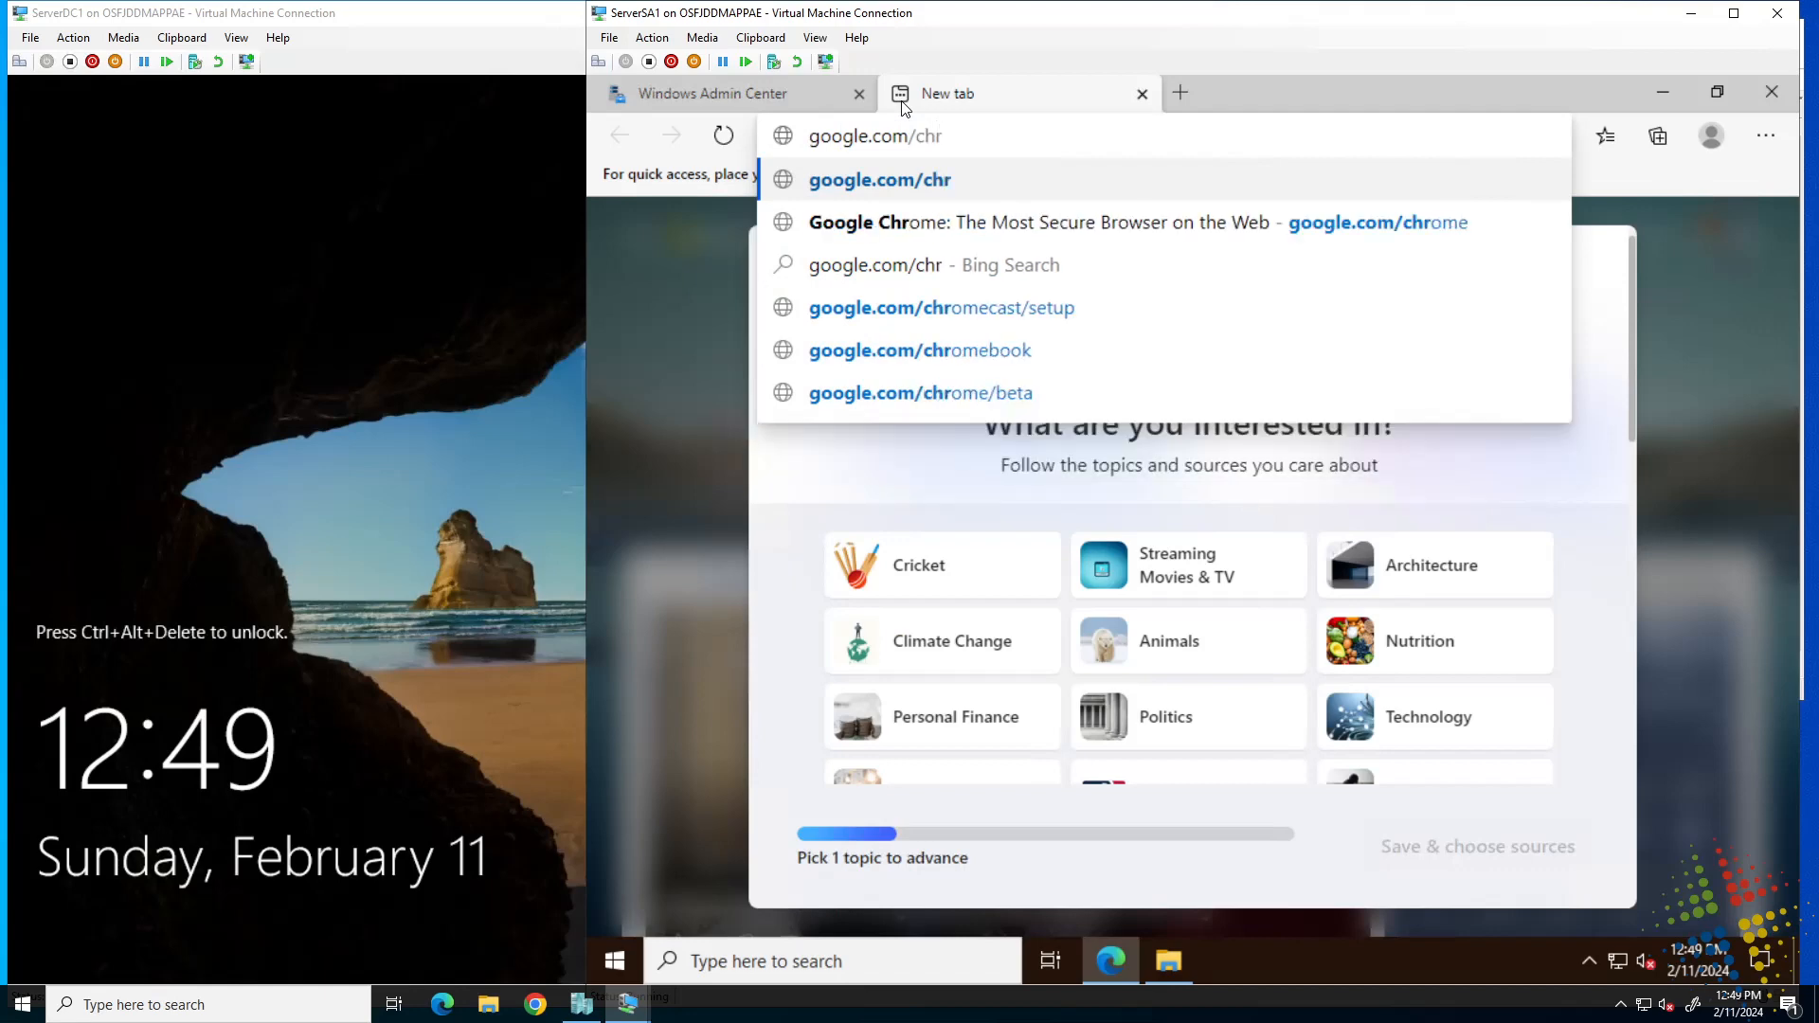
# Go to the google.com/chrome page and download the Chrome installer.
pyautogui.press('Down')
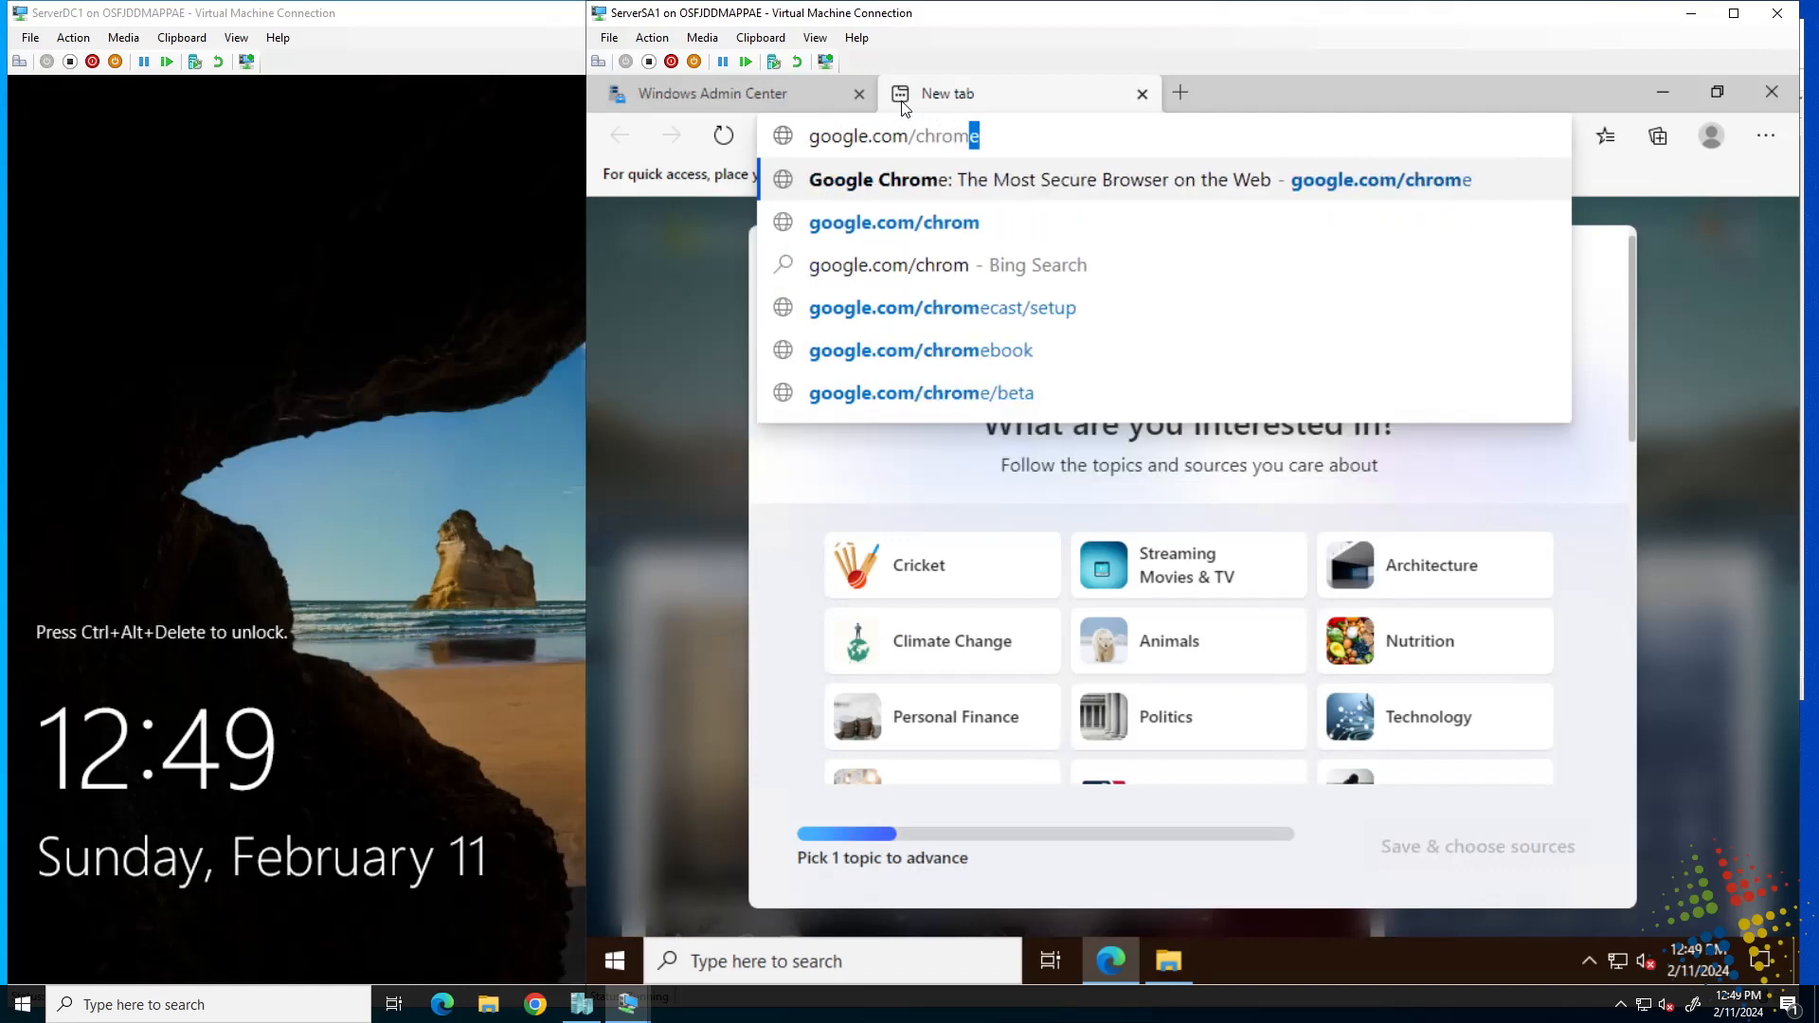
pyautogui.press('Return')
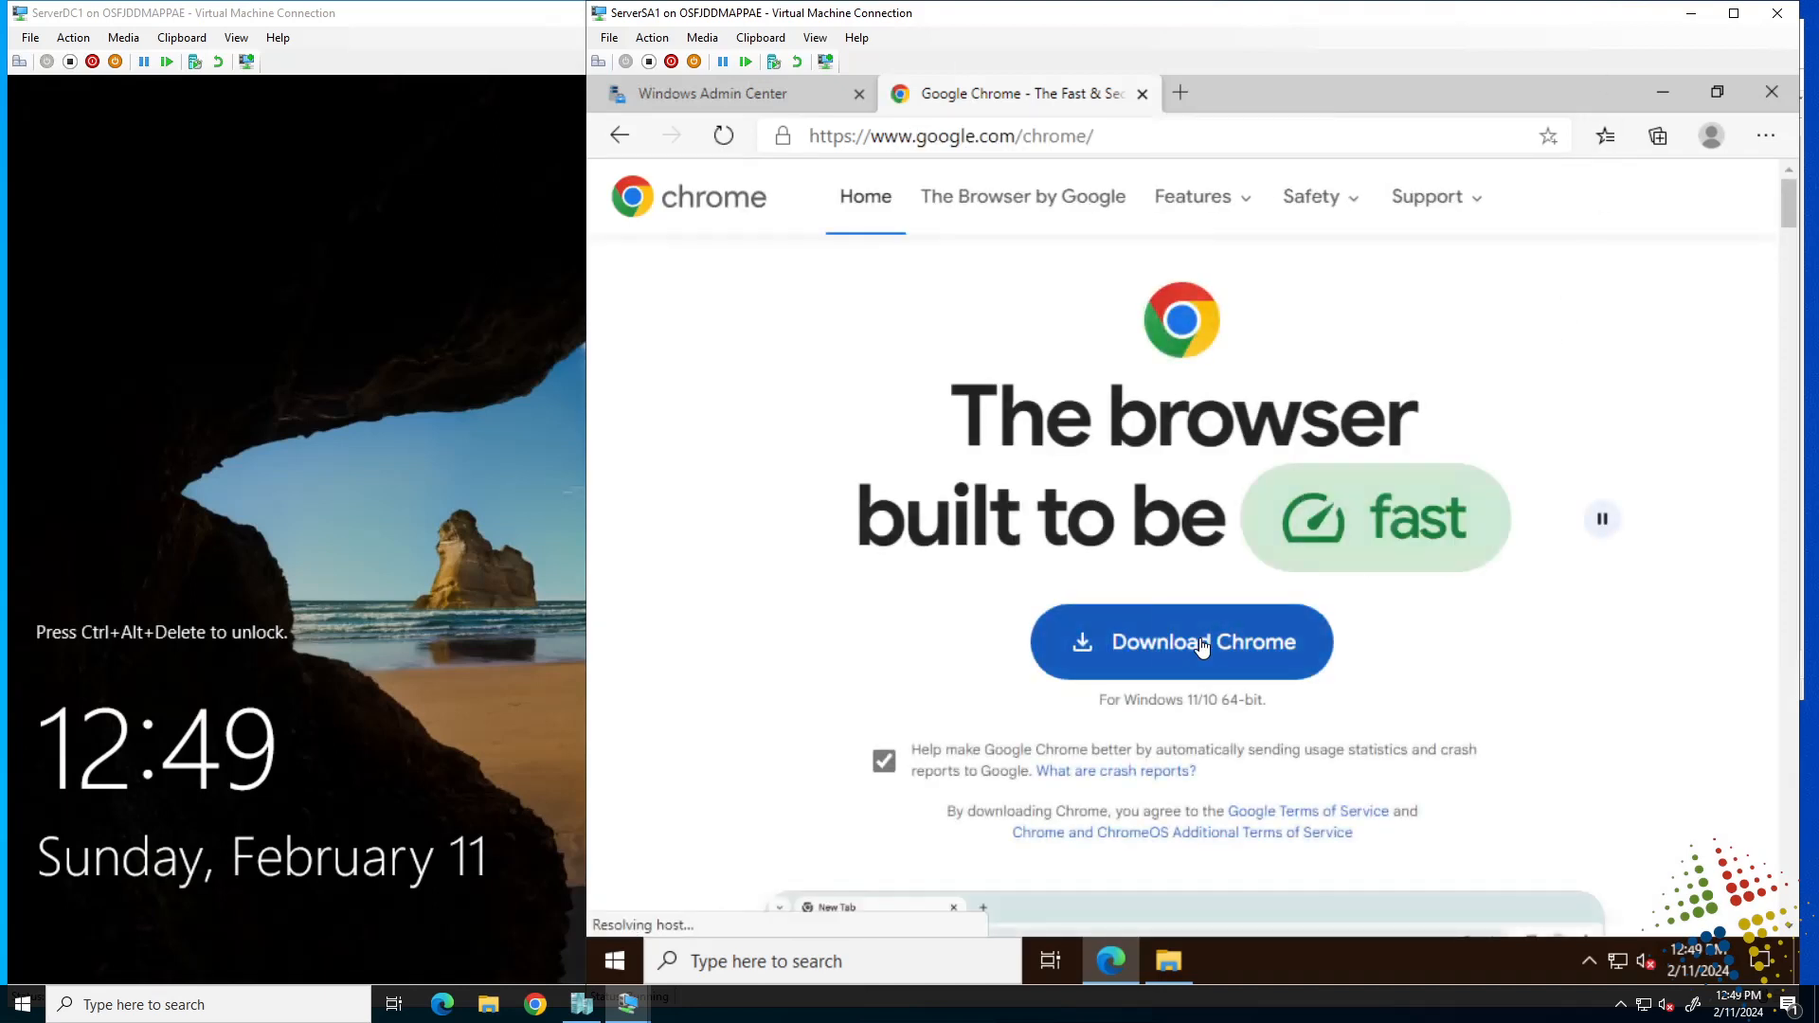
pyautogui.click(1202, 643)
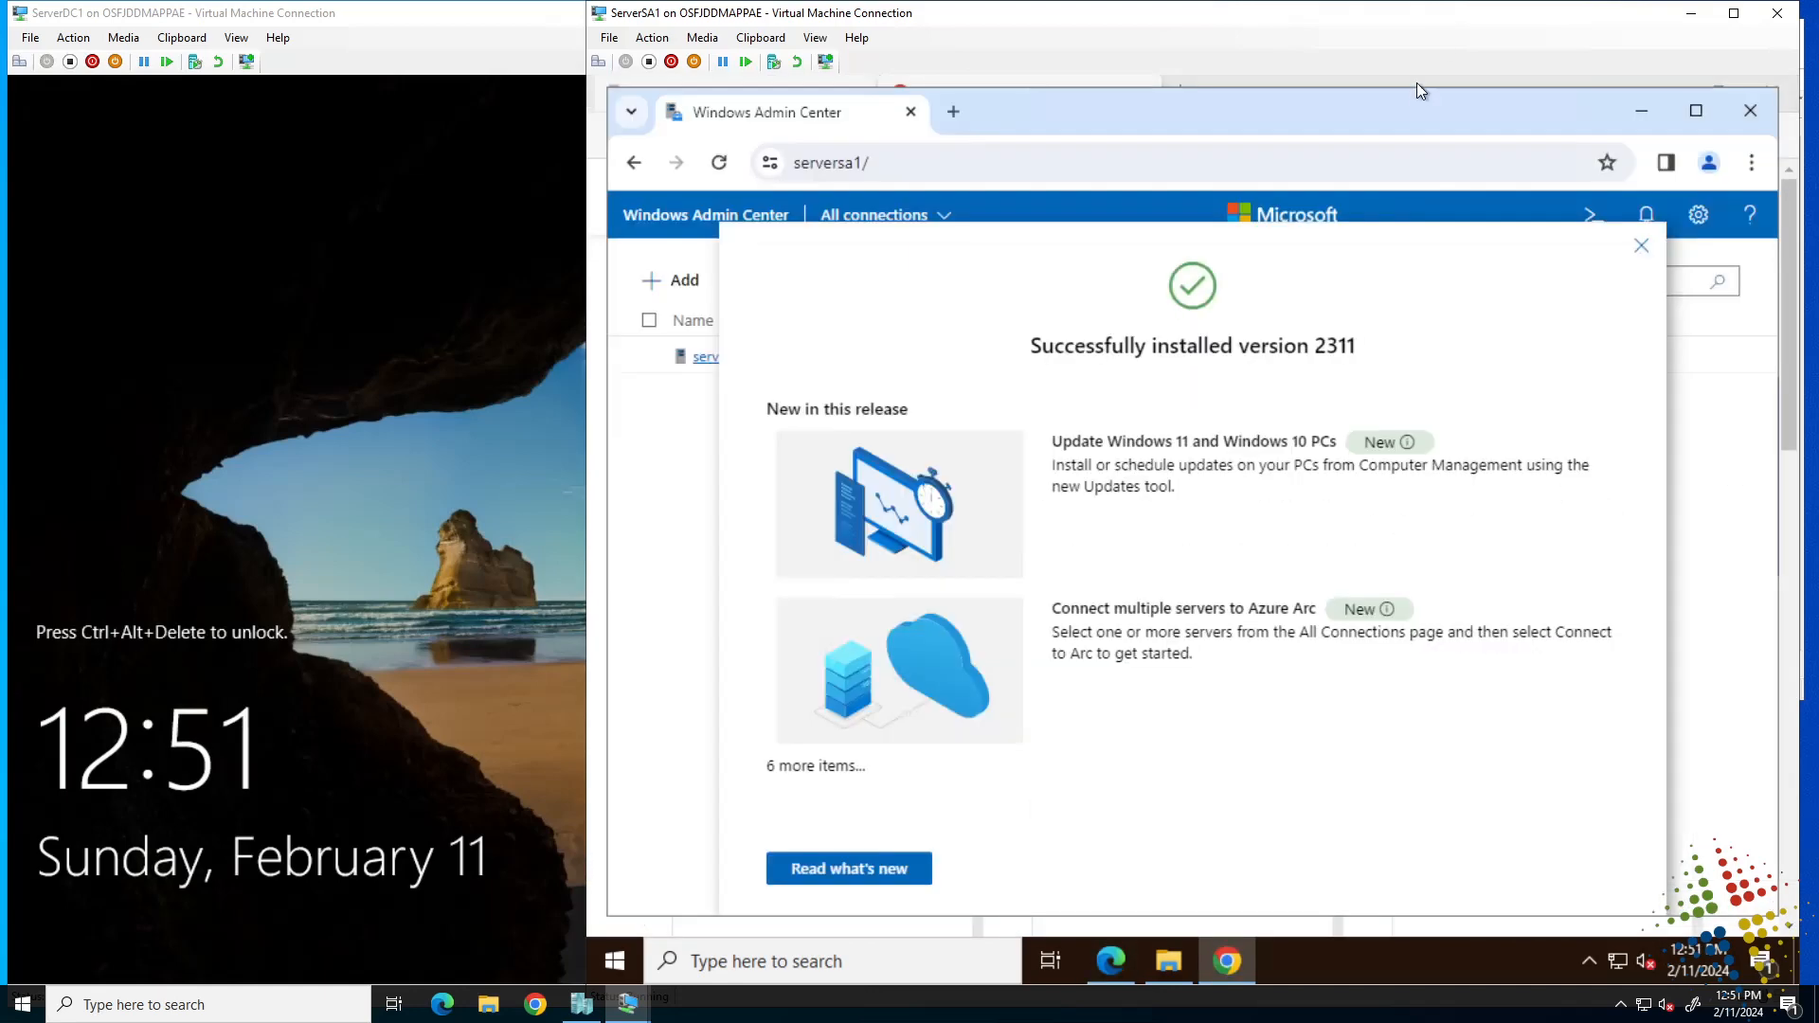
# In Chrome, dismiss the version 2311 installed message, maximize the window, and acknowledge the extension updates.
pyautogui.click(1111, 963)
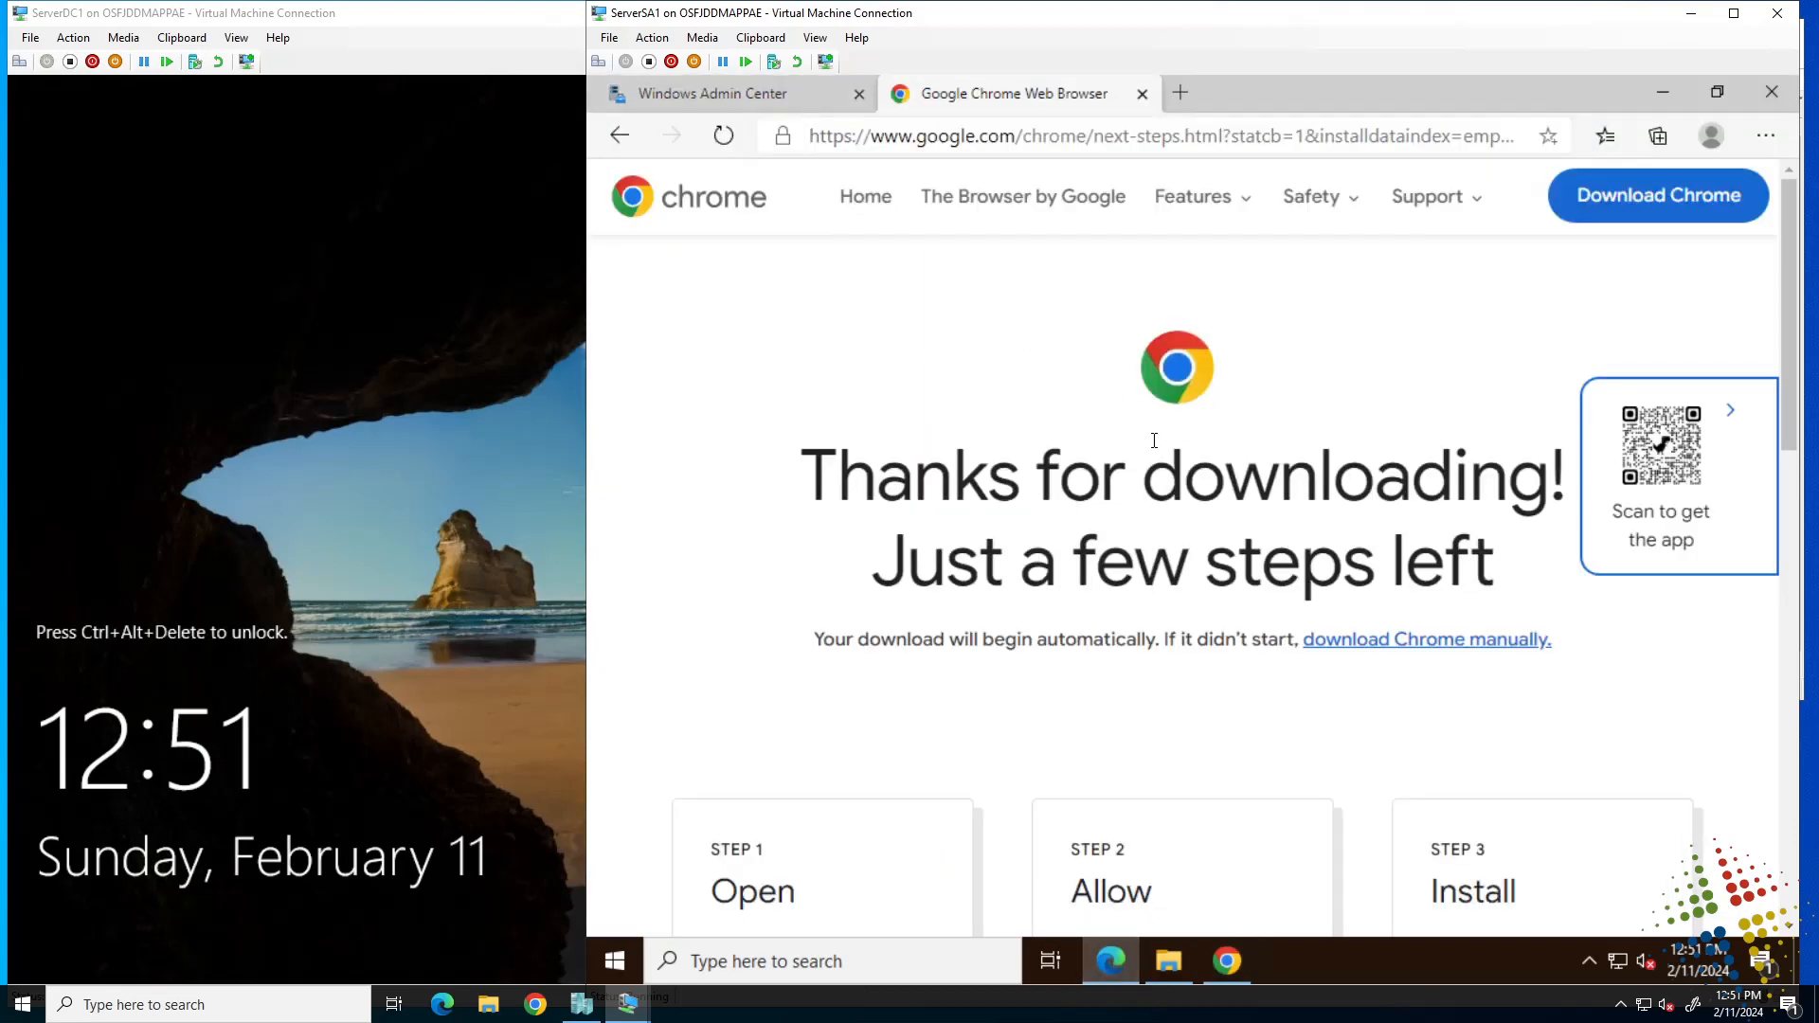
pyautogui.click(1228, 963)
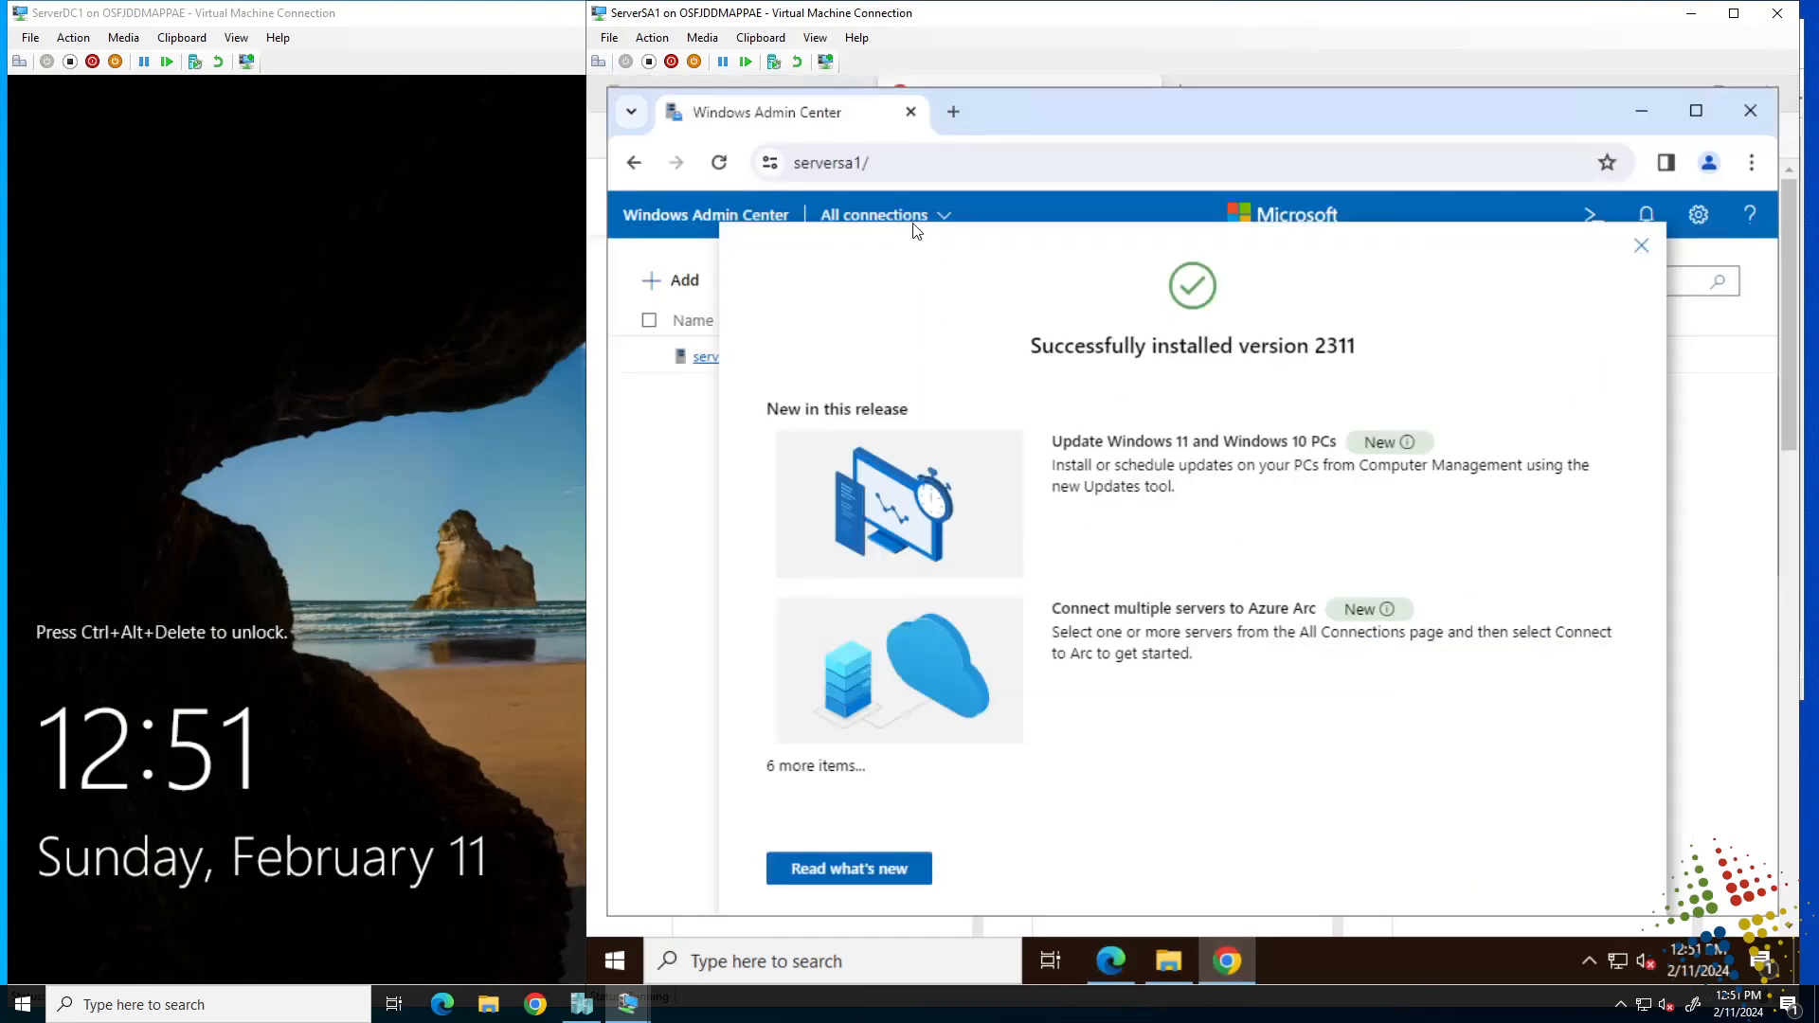
pyautogui.moveTo(808, 163); pyautogui.dragTo(1105, 203)
pyautogui.click(1643, 246)
pyautogui.click(1697, 106)
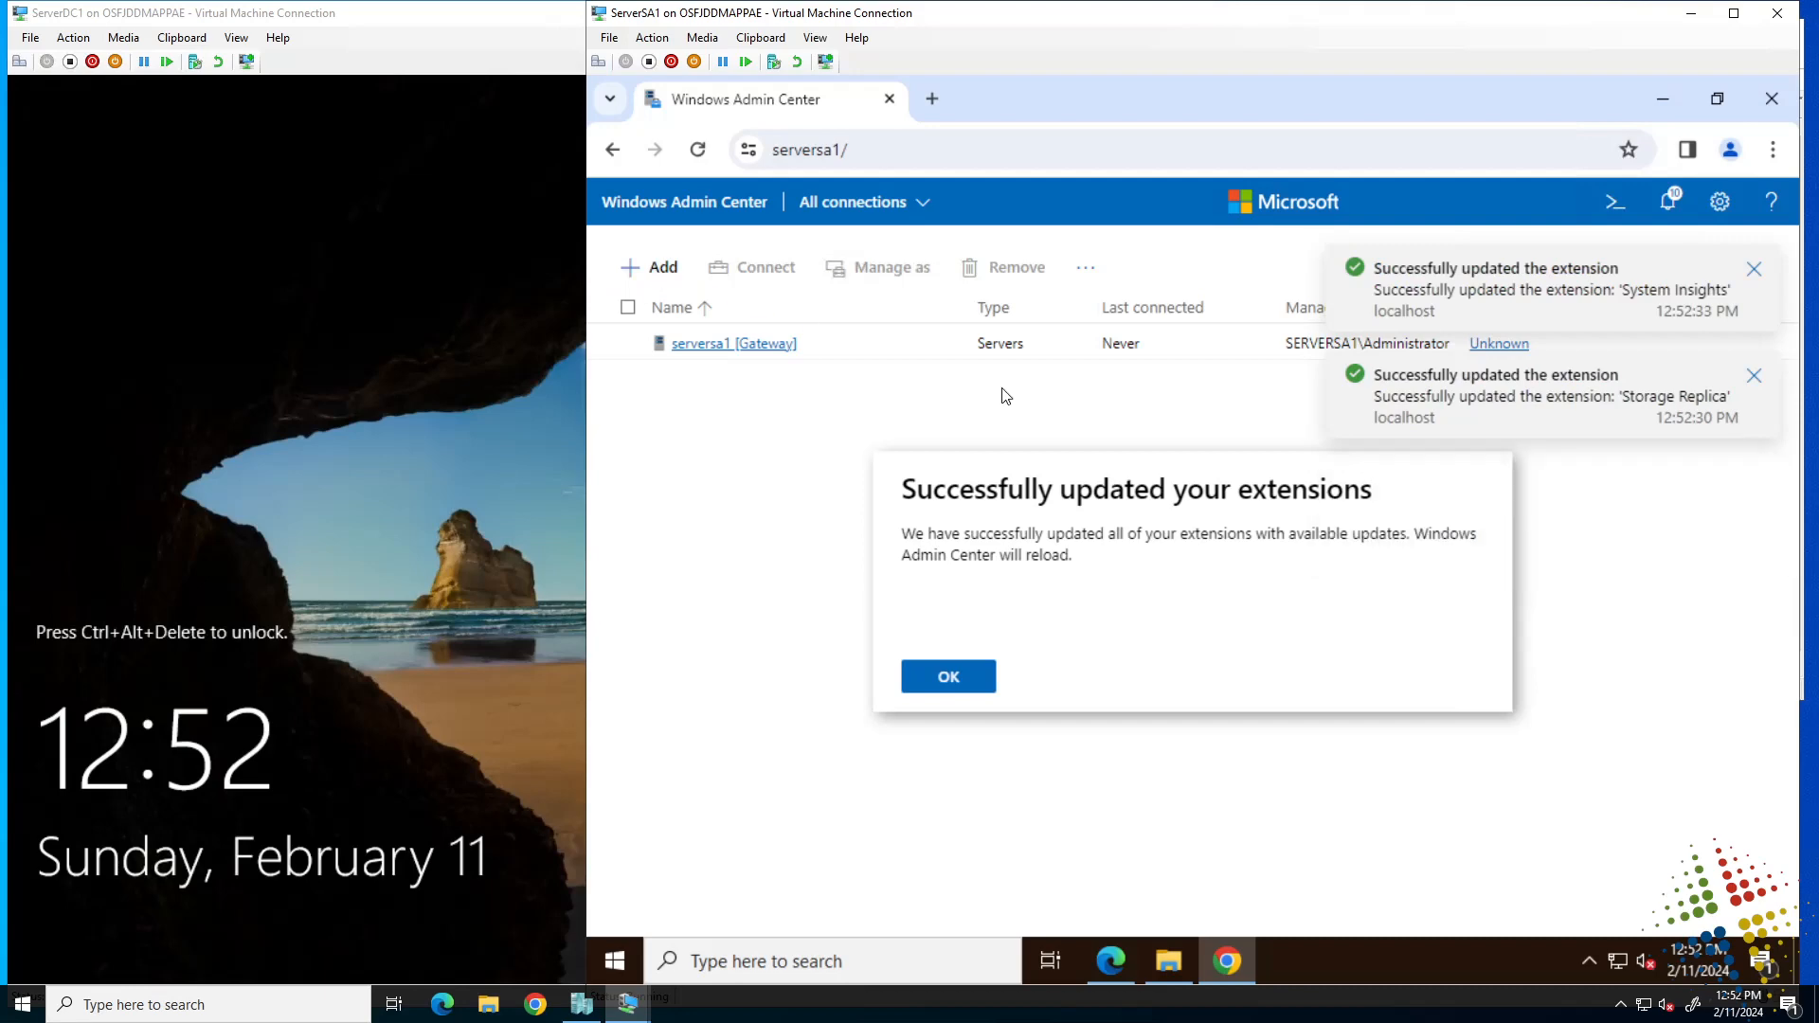
pyautogui.click(940, 679)
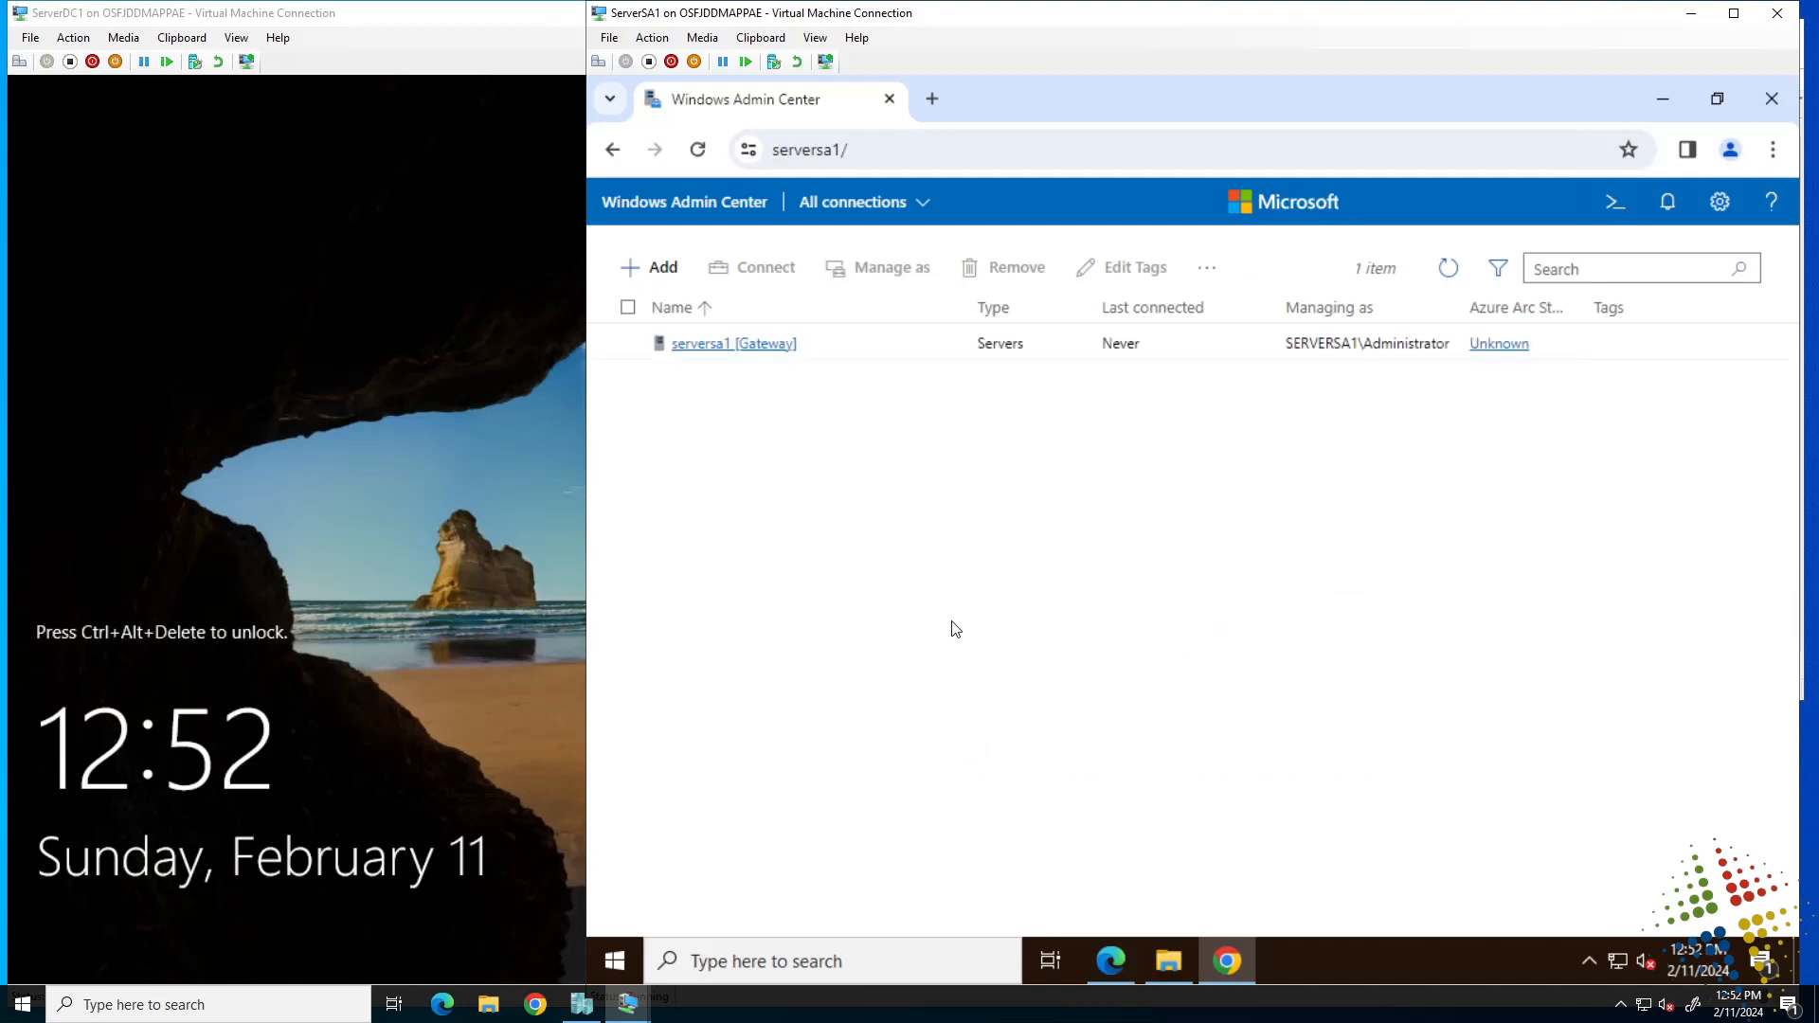
# Add serverdc1 as a new server connection, confirming it resolves to ServerDC1.AZ800.corp.
pyautogui.click(663, 269)
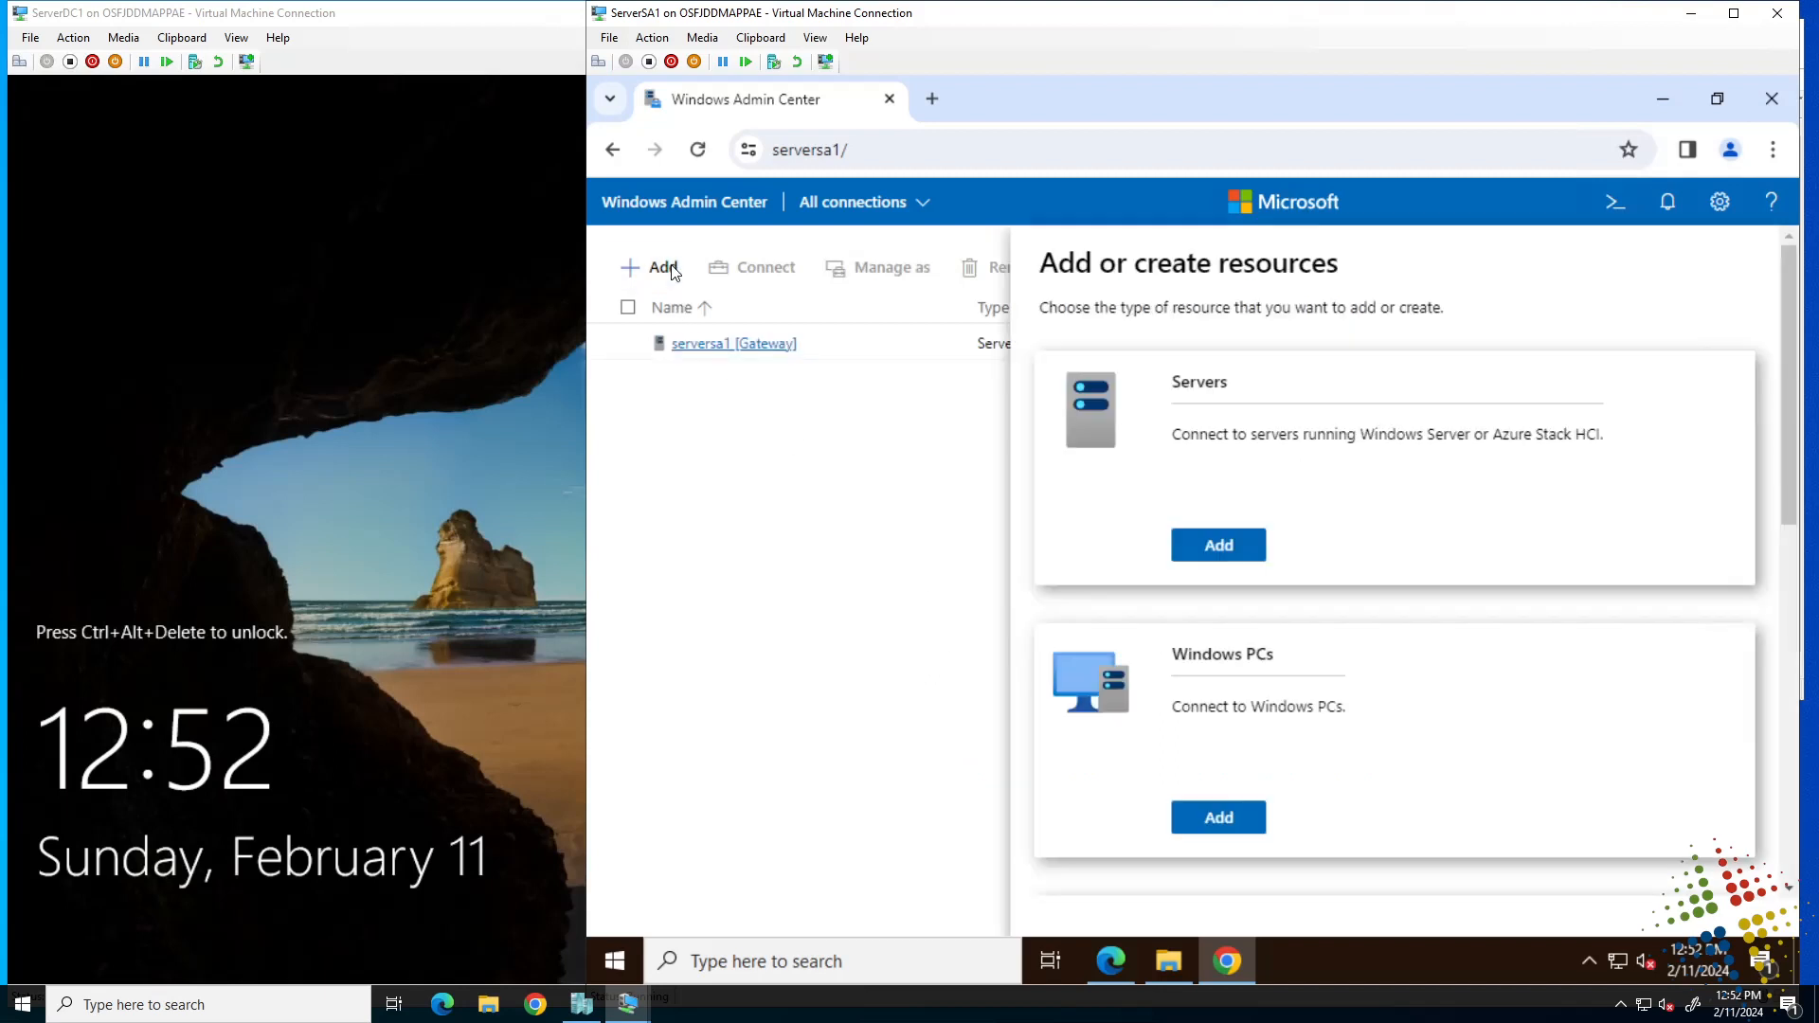
pyautogui.click(1216, 548)
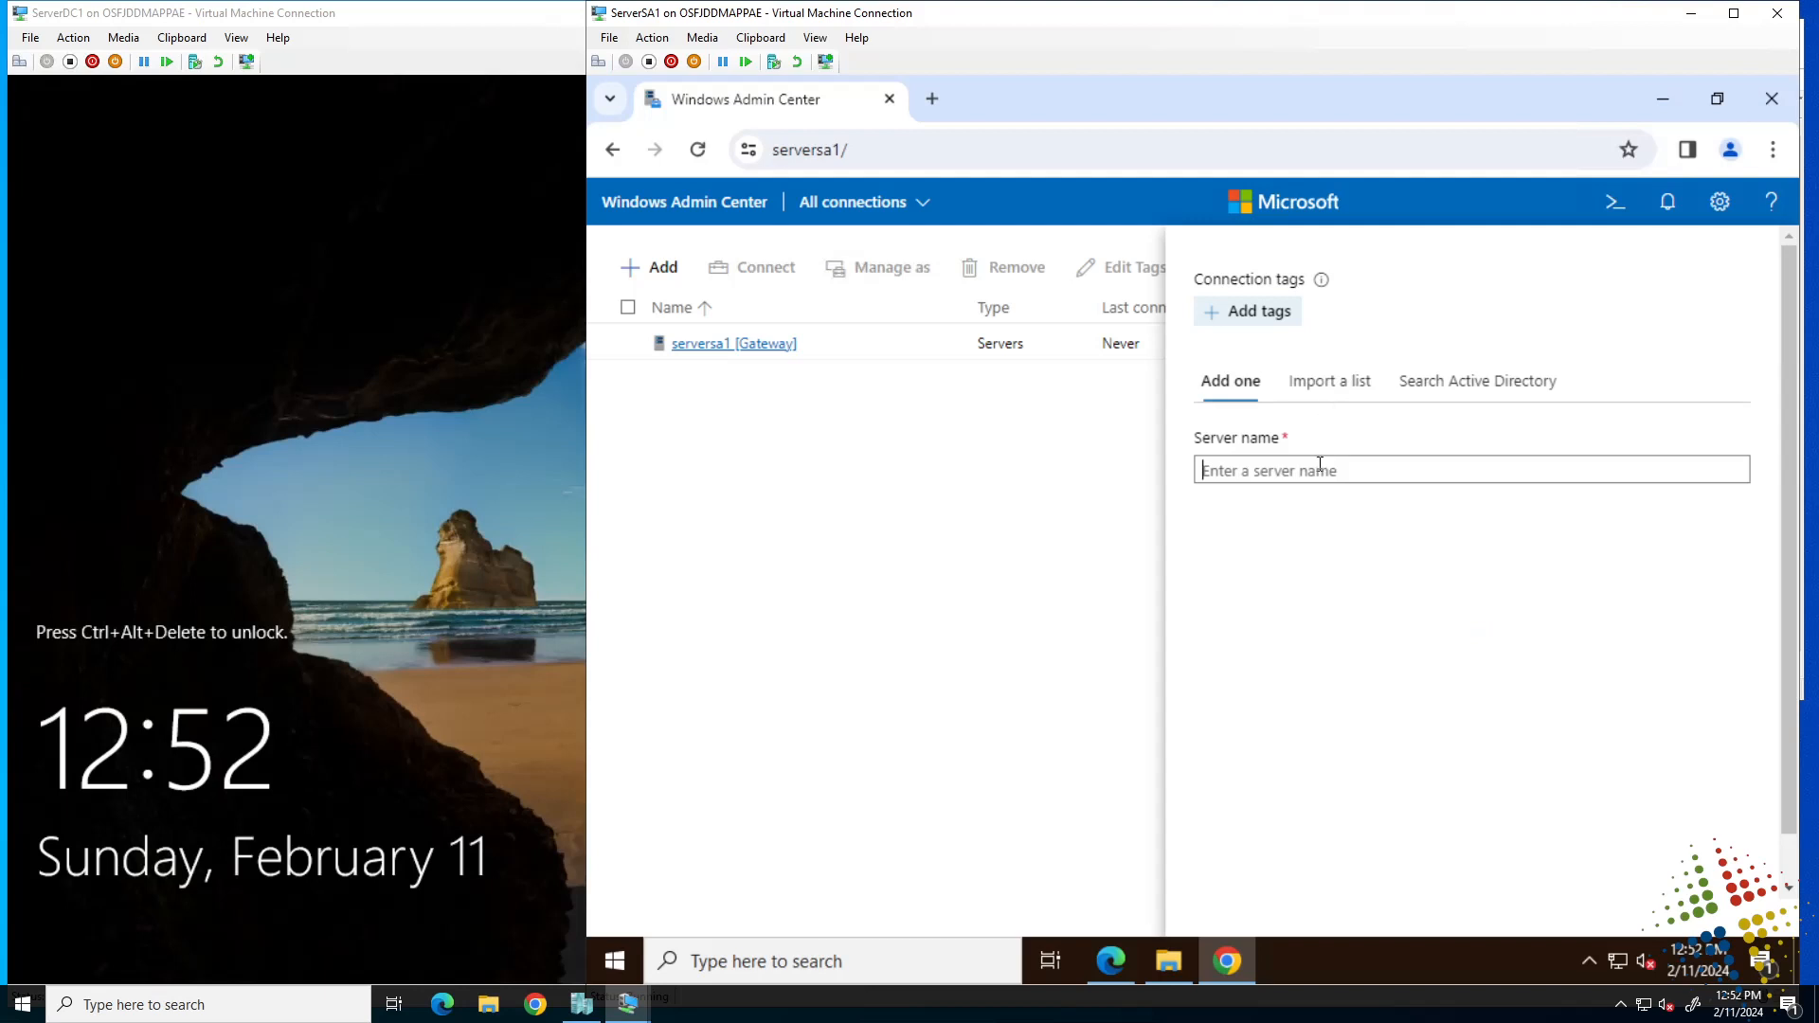
pyautogui.write('serverdc1')
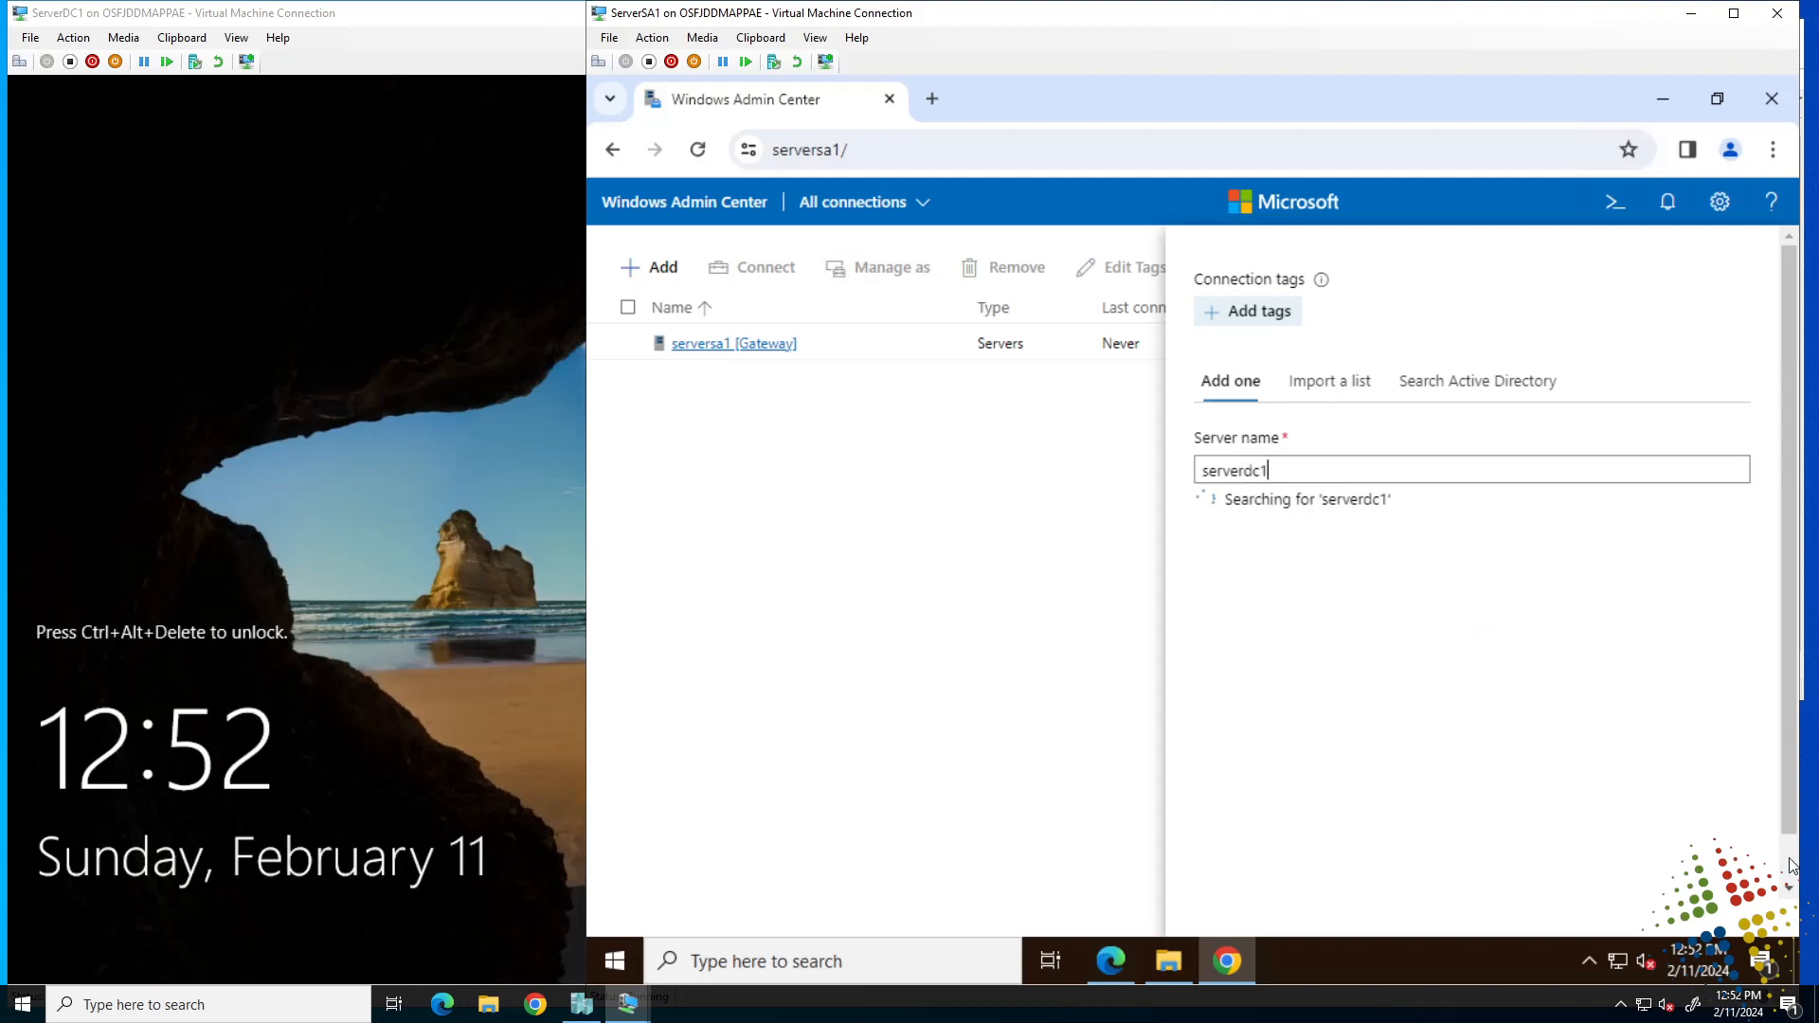
pyautogui.scroll(-1, 1795, 867)
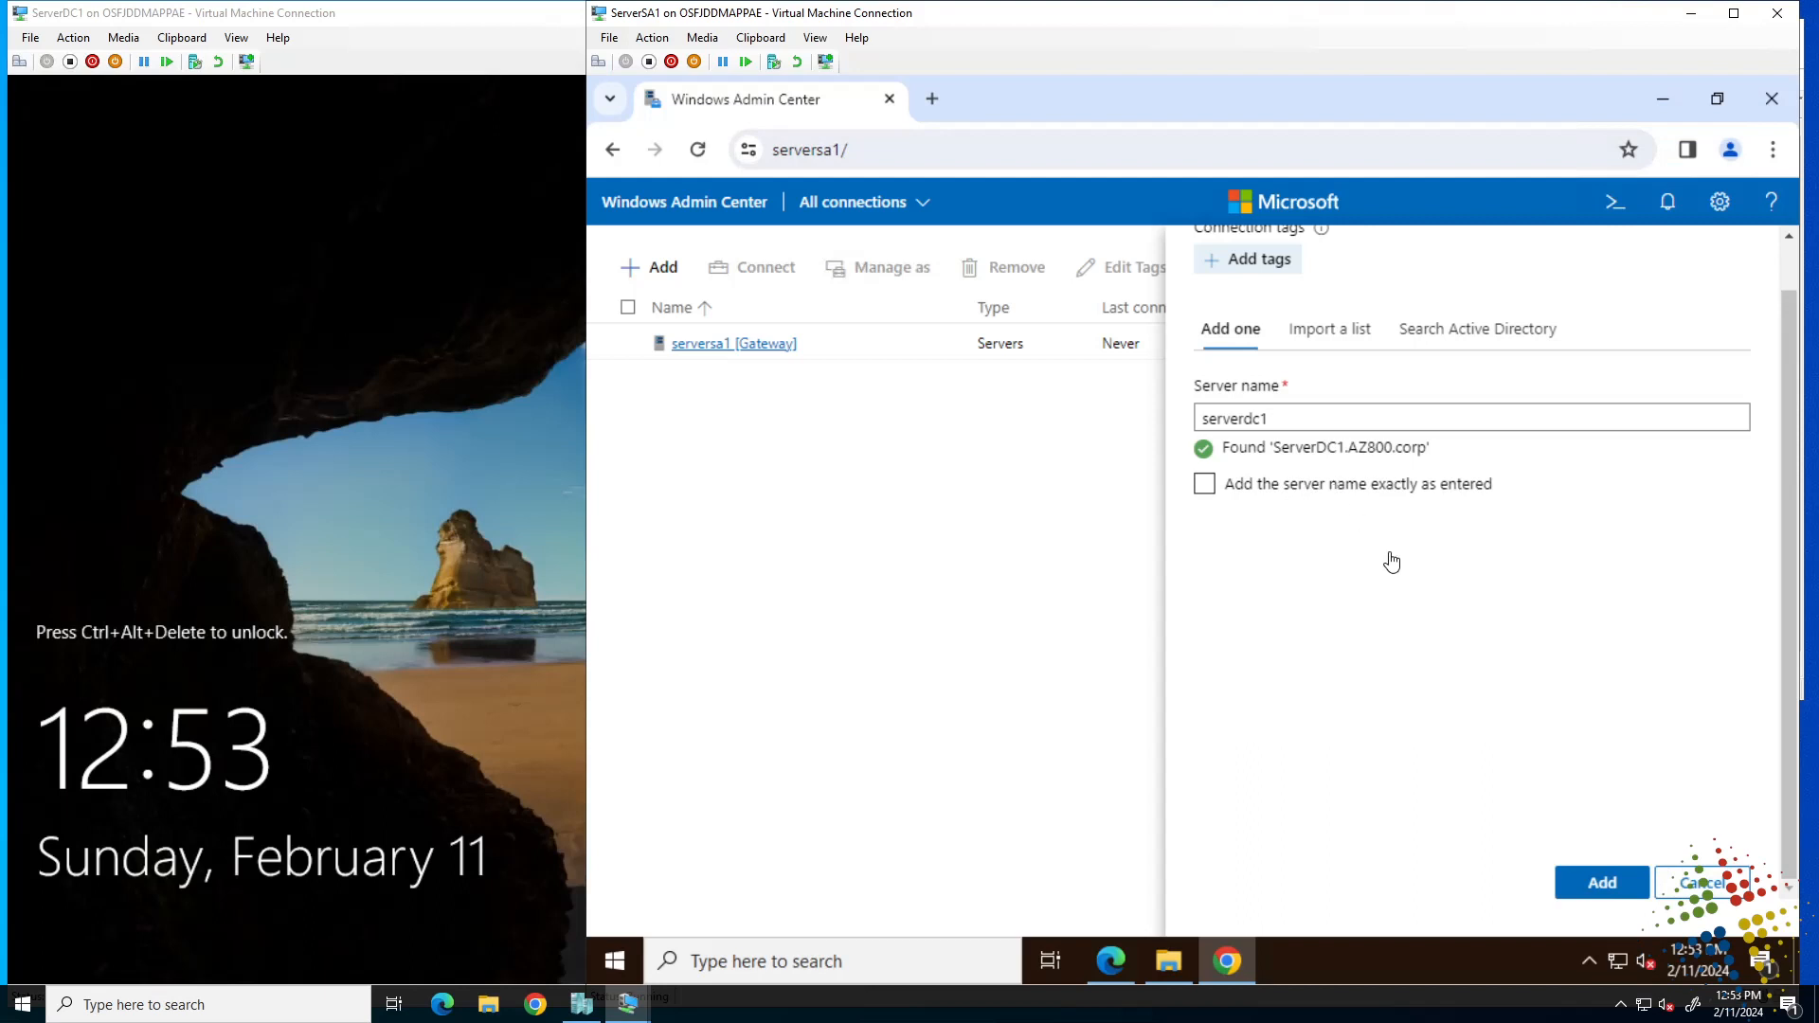
pyautogui.click(1611, 883)
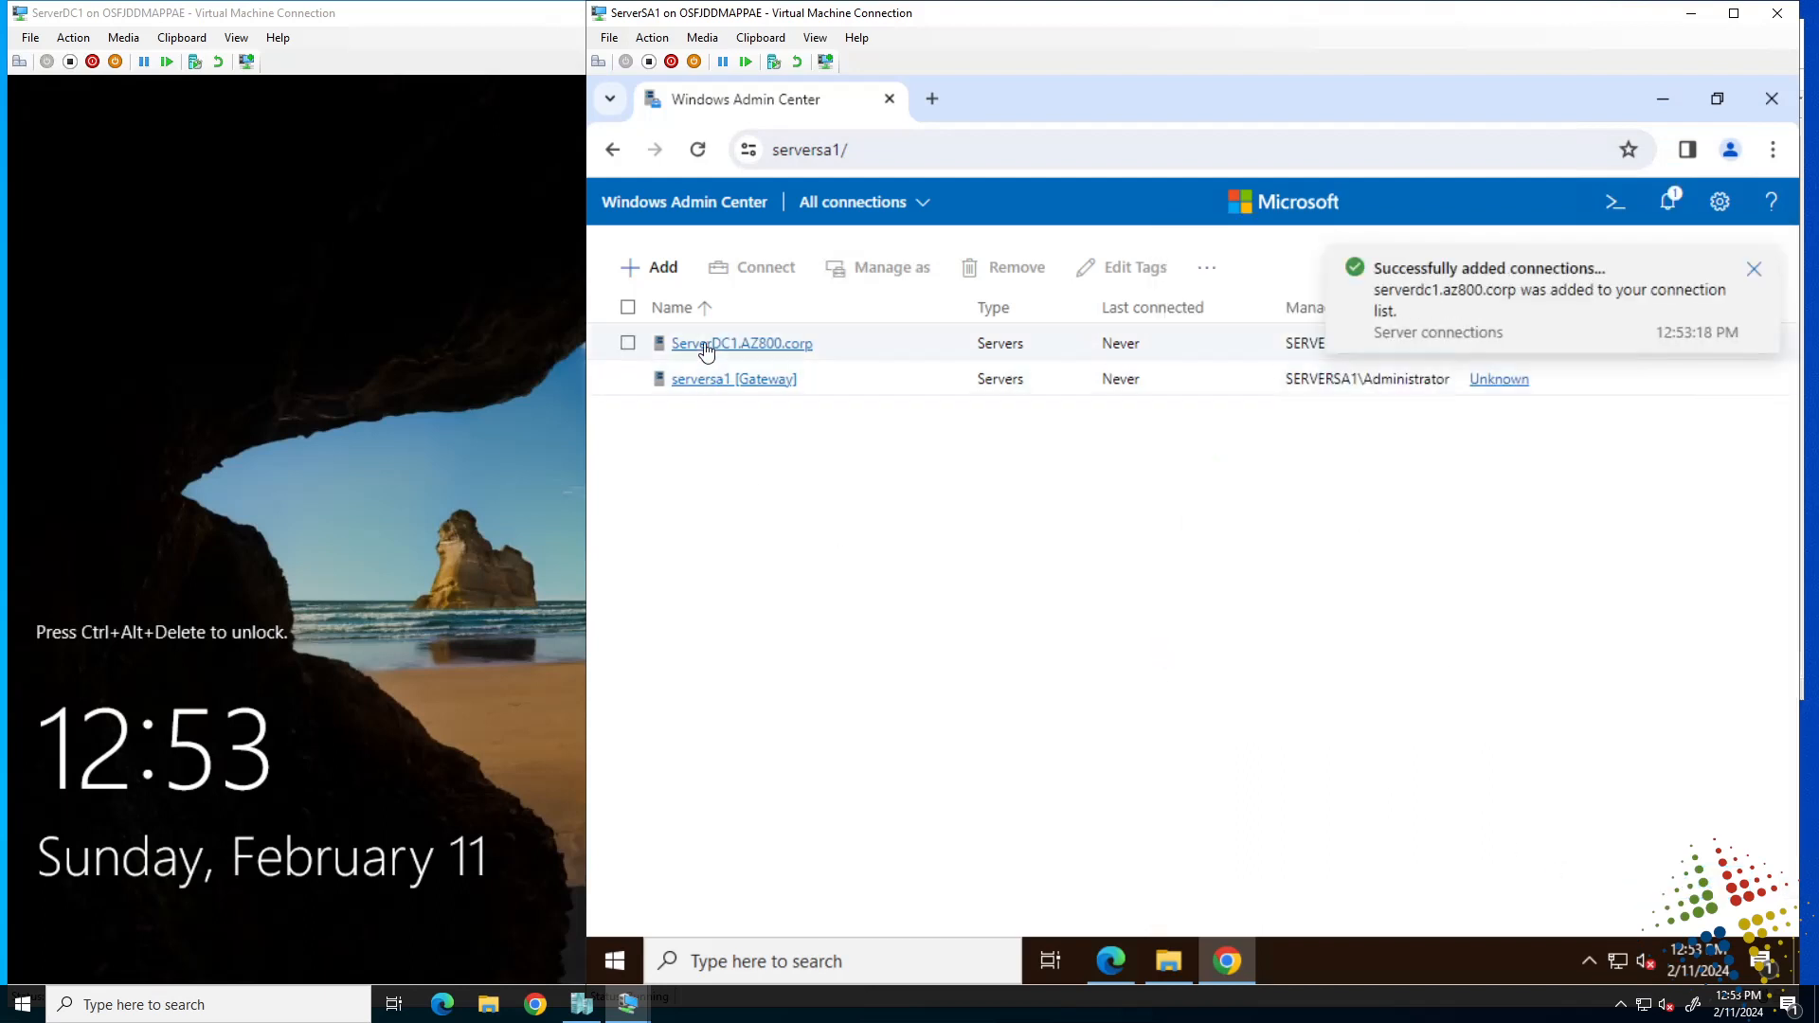
pyautogui.click(1753, 277)
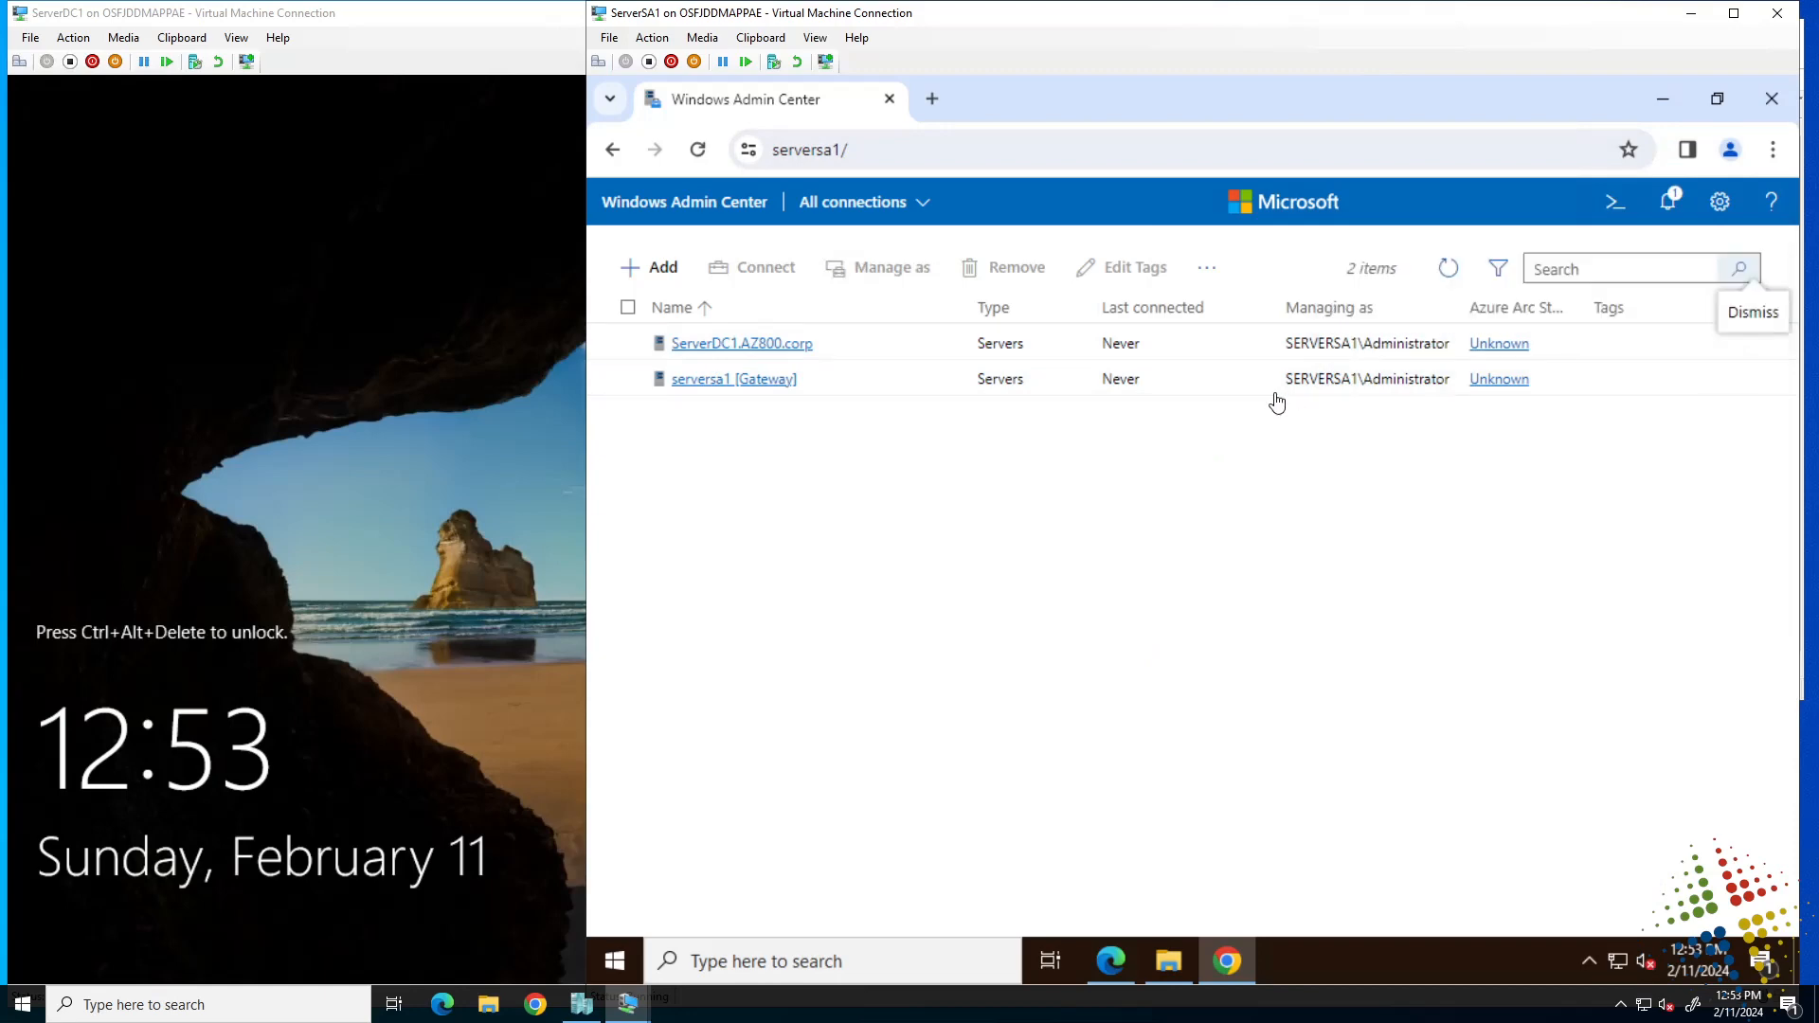
pyautogui.click(776, 349)
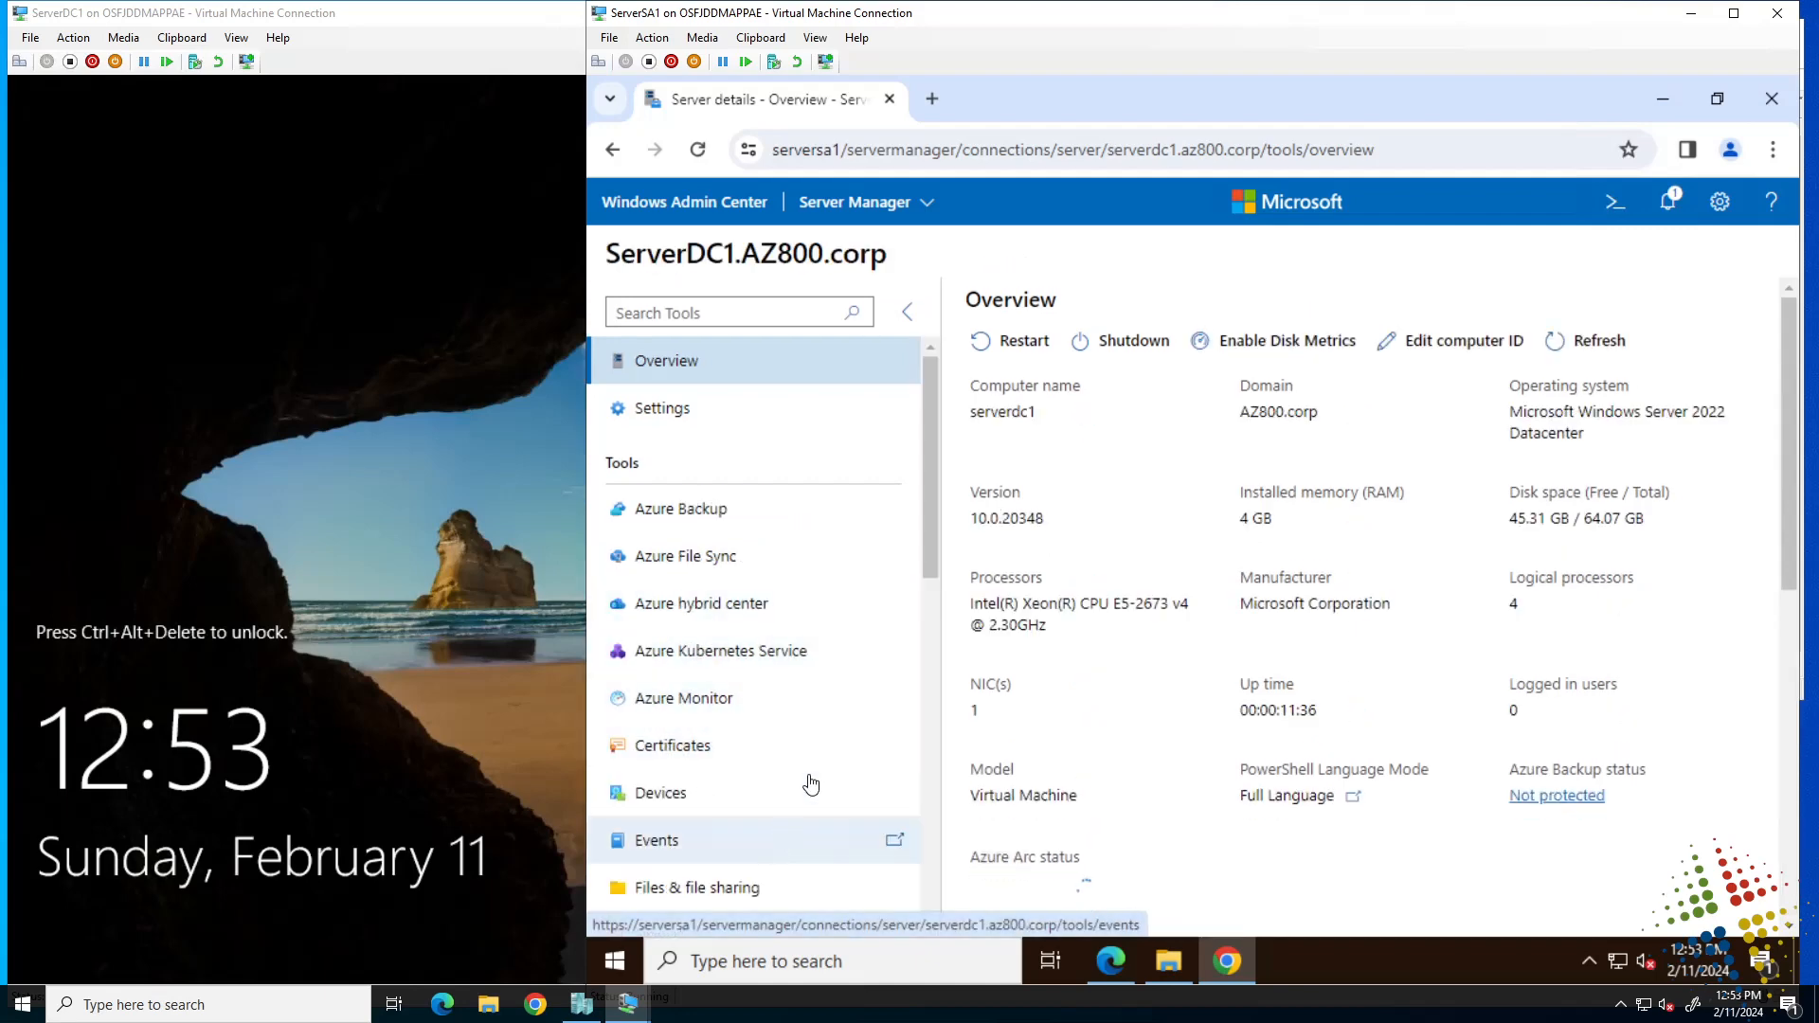
pyautogui.scroll(-1, 926, 647)
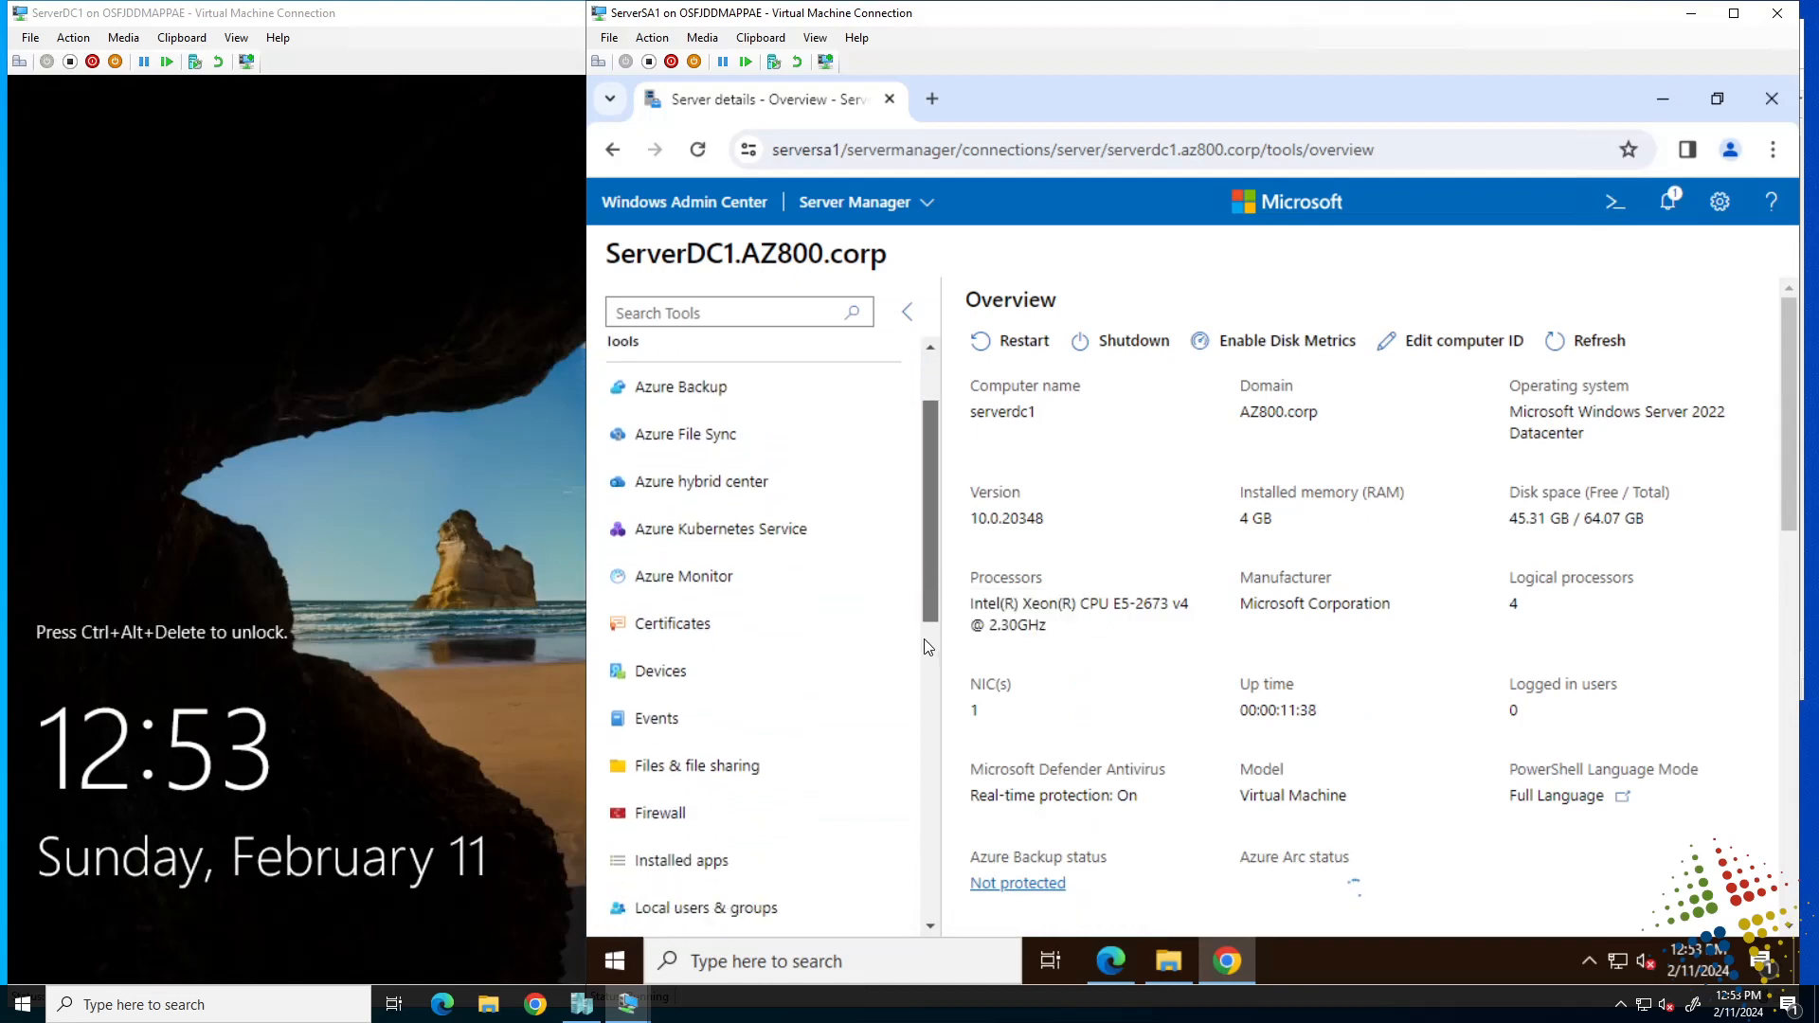
pyautogui.scroll(-2, 927, 647)
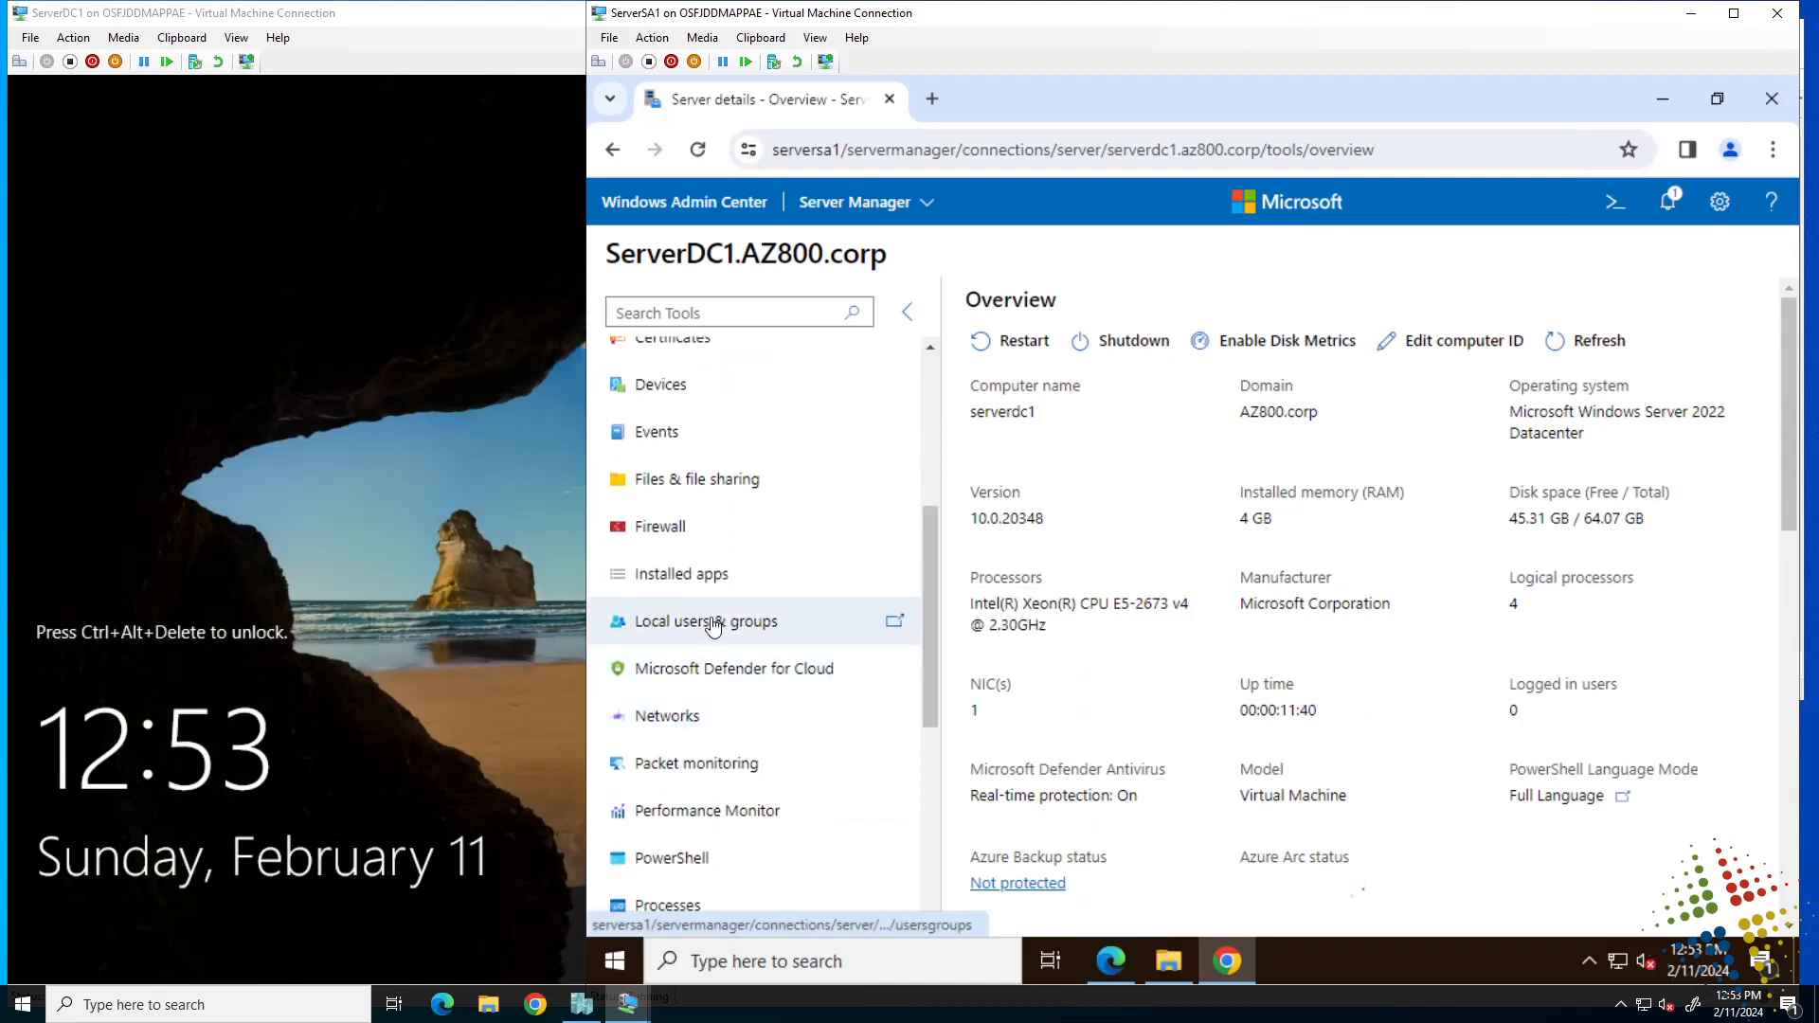
pyautogui.click(713, 626)
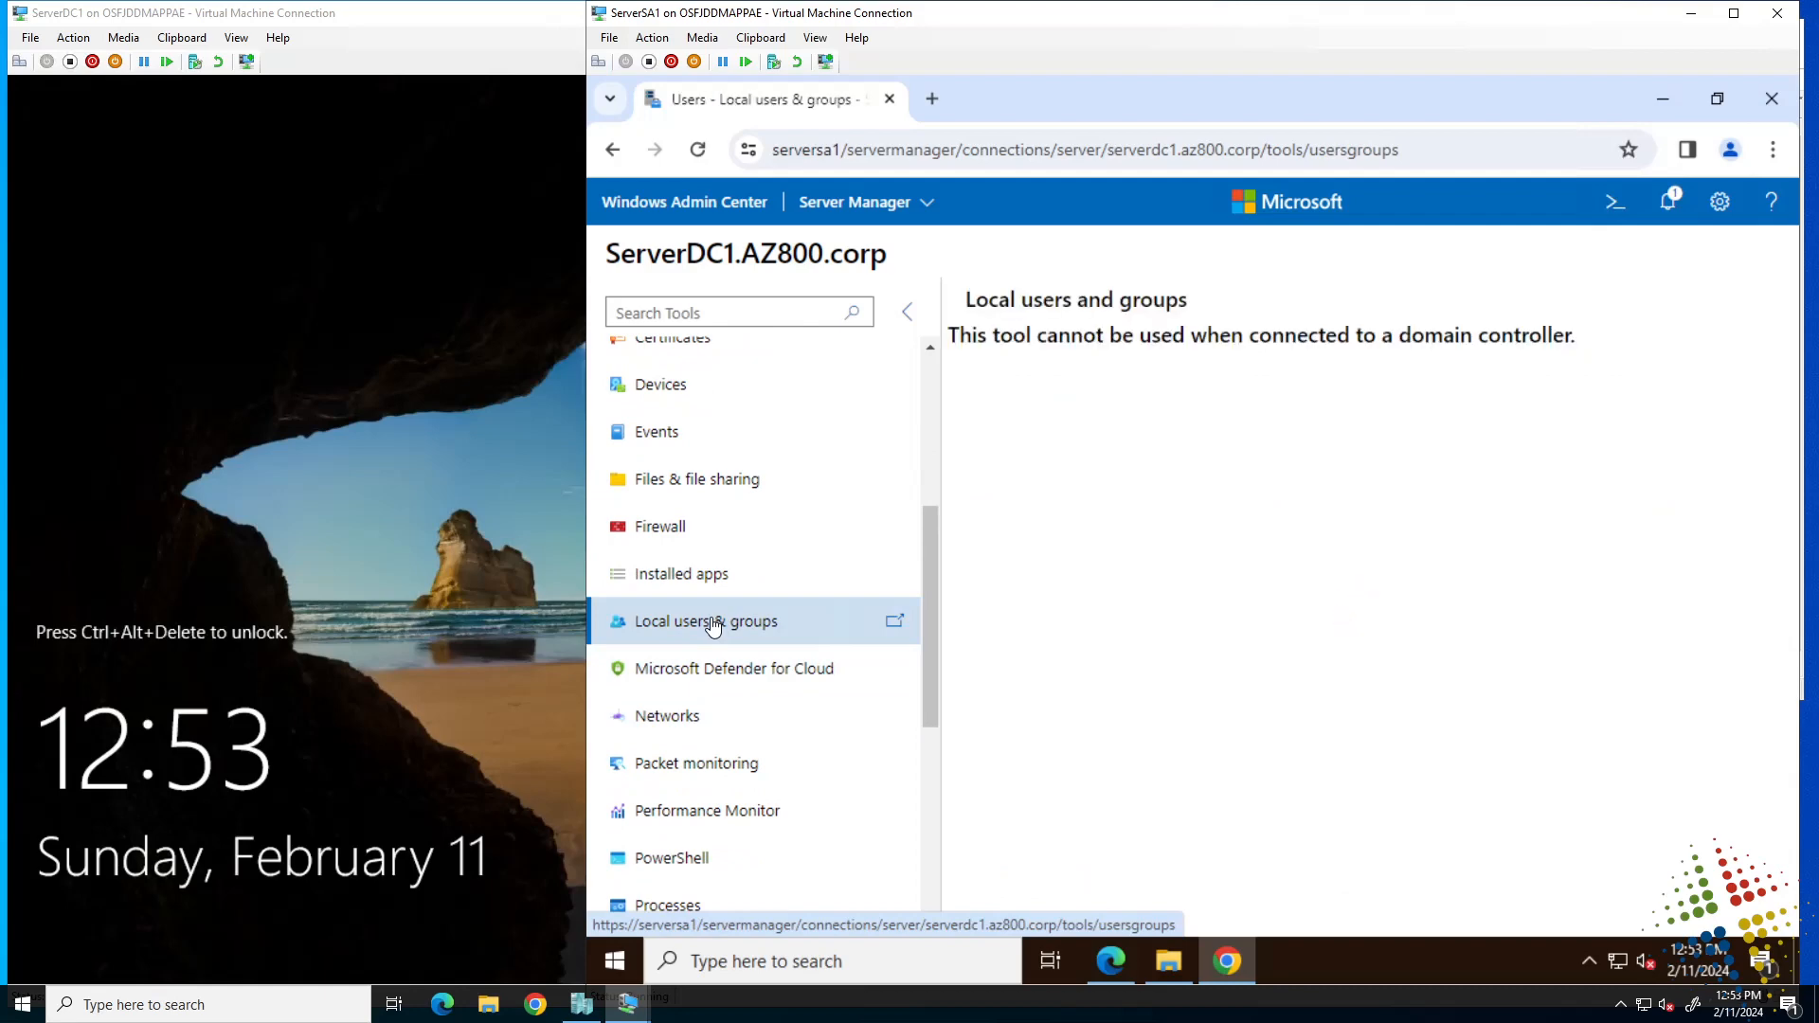
pyautogui.click(685, 718)
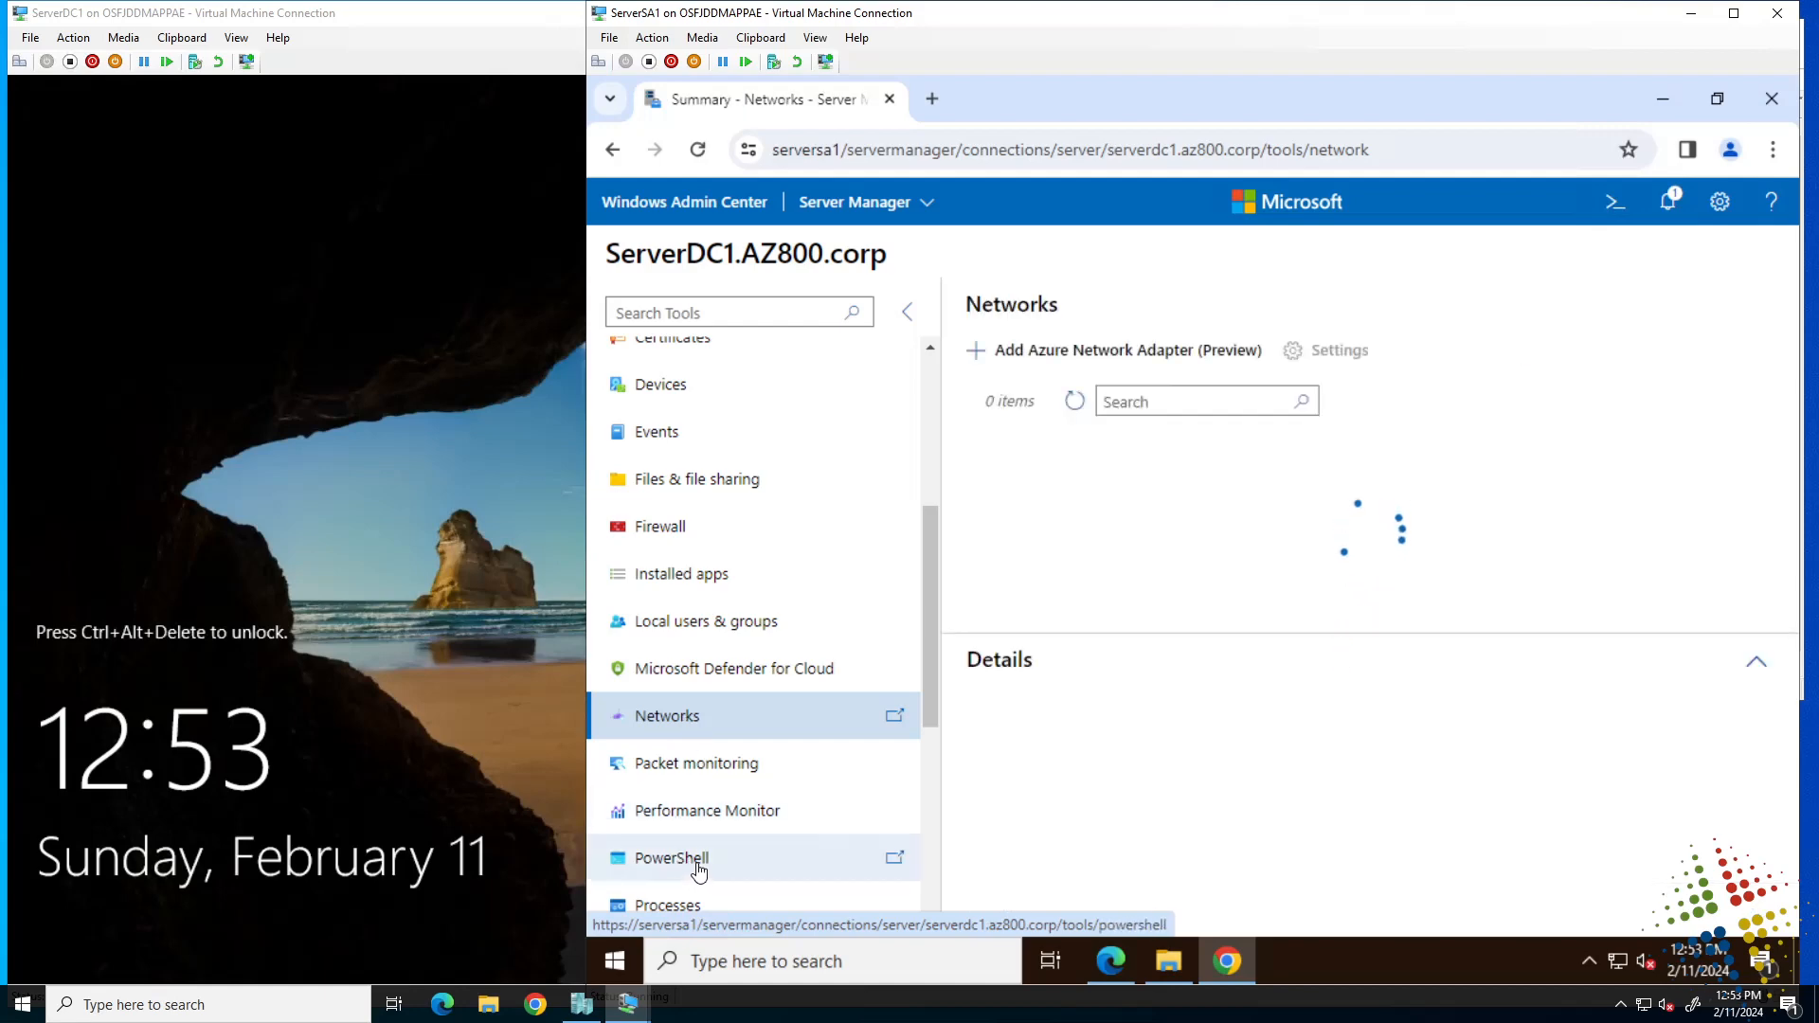
pyautogui.click(692, 432)
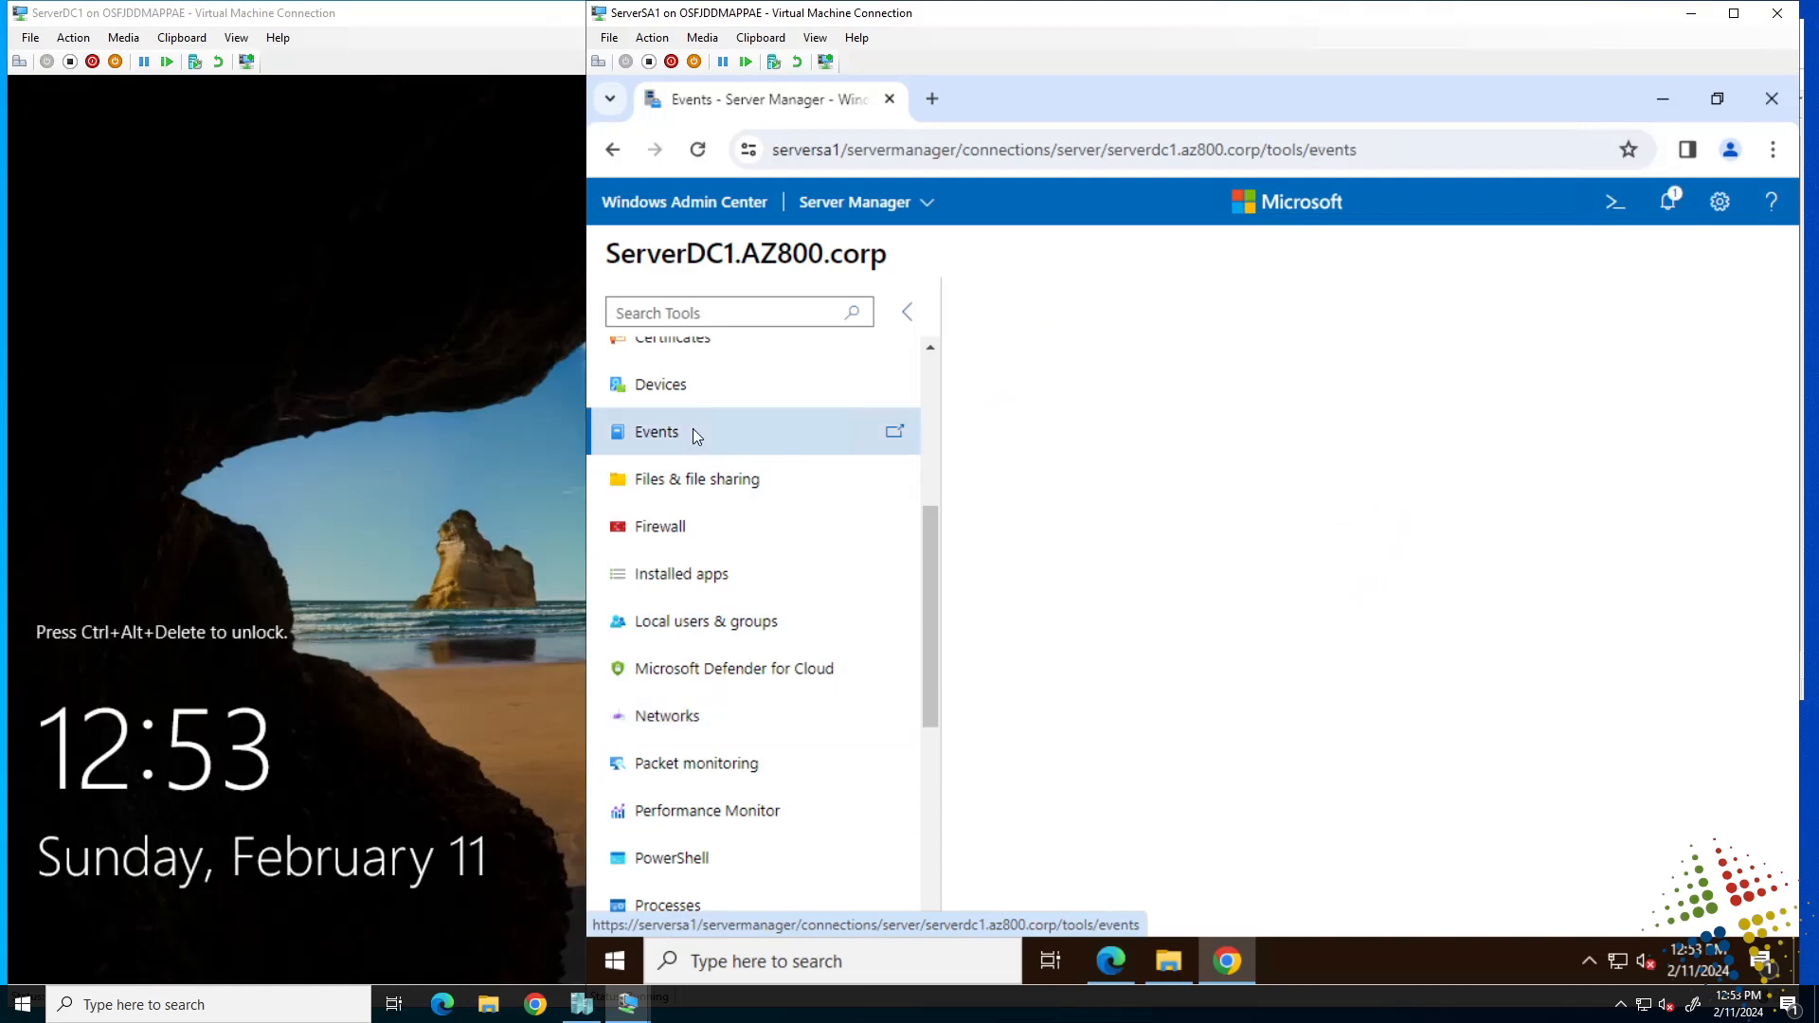
pyautogui.moveTo(931, 648); pyautogui.dragTo(940, 488)
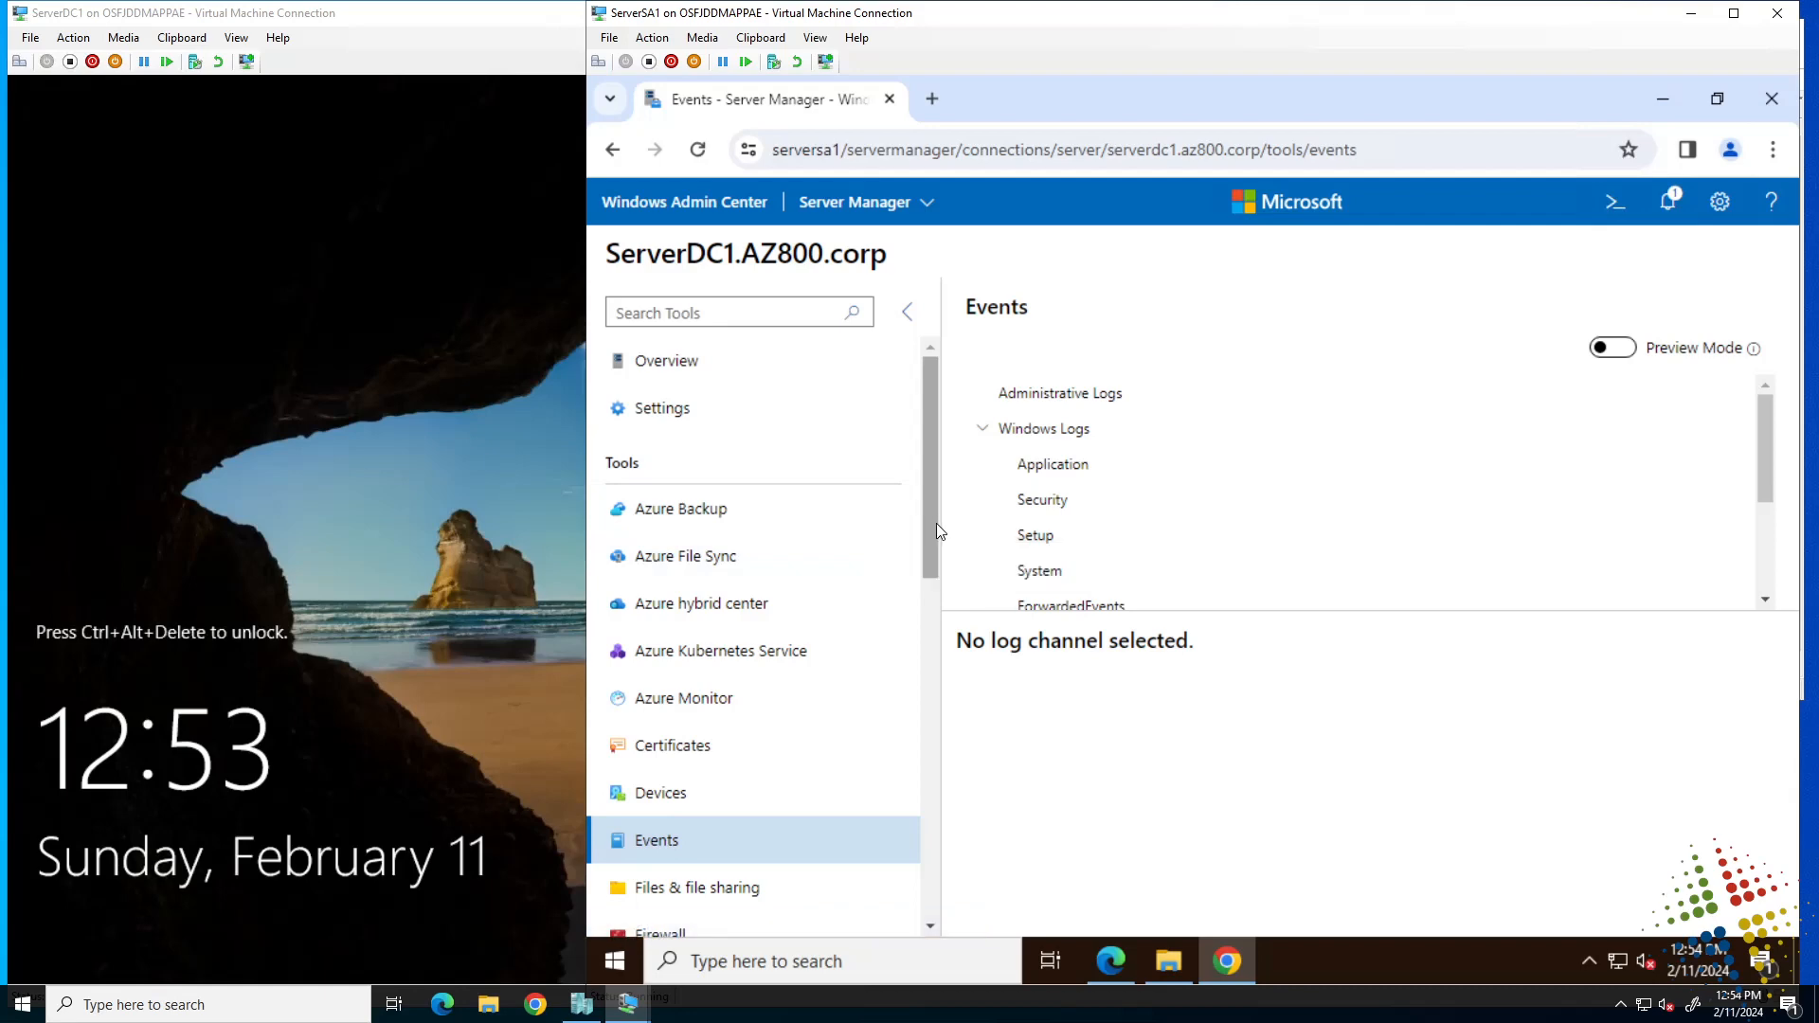
pyautogui.click(694, 371)
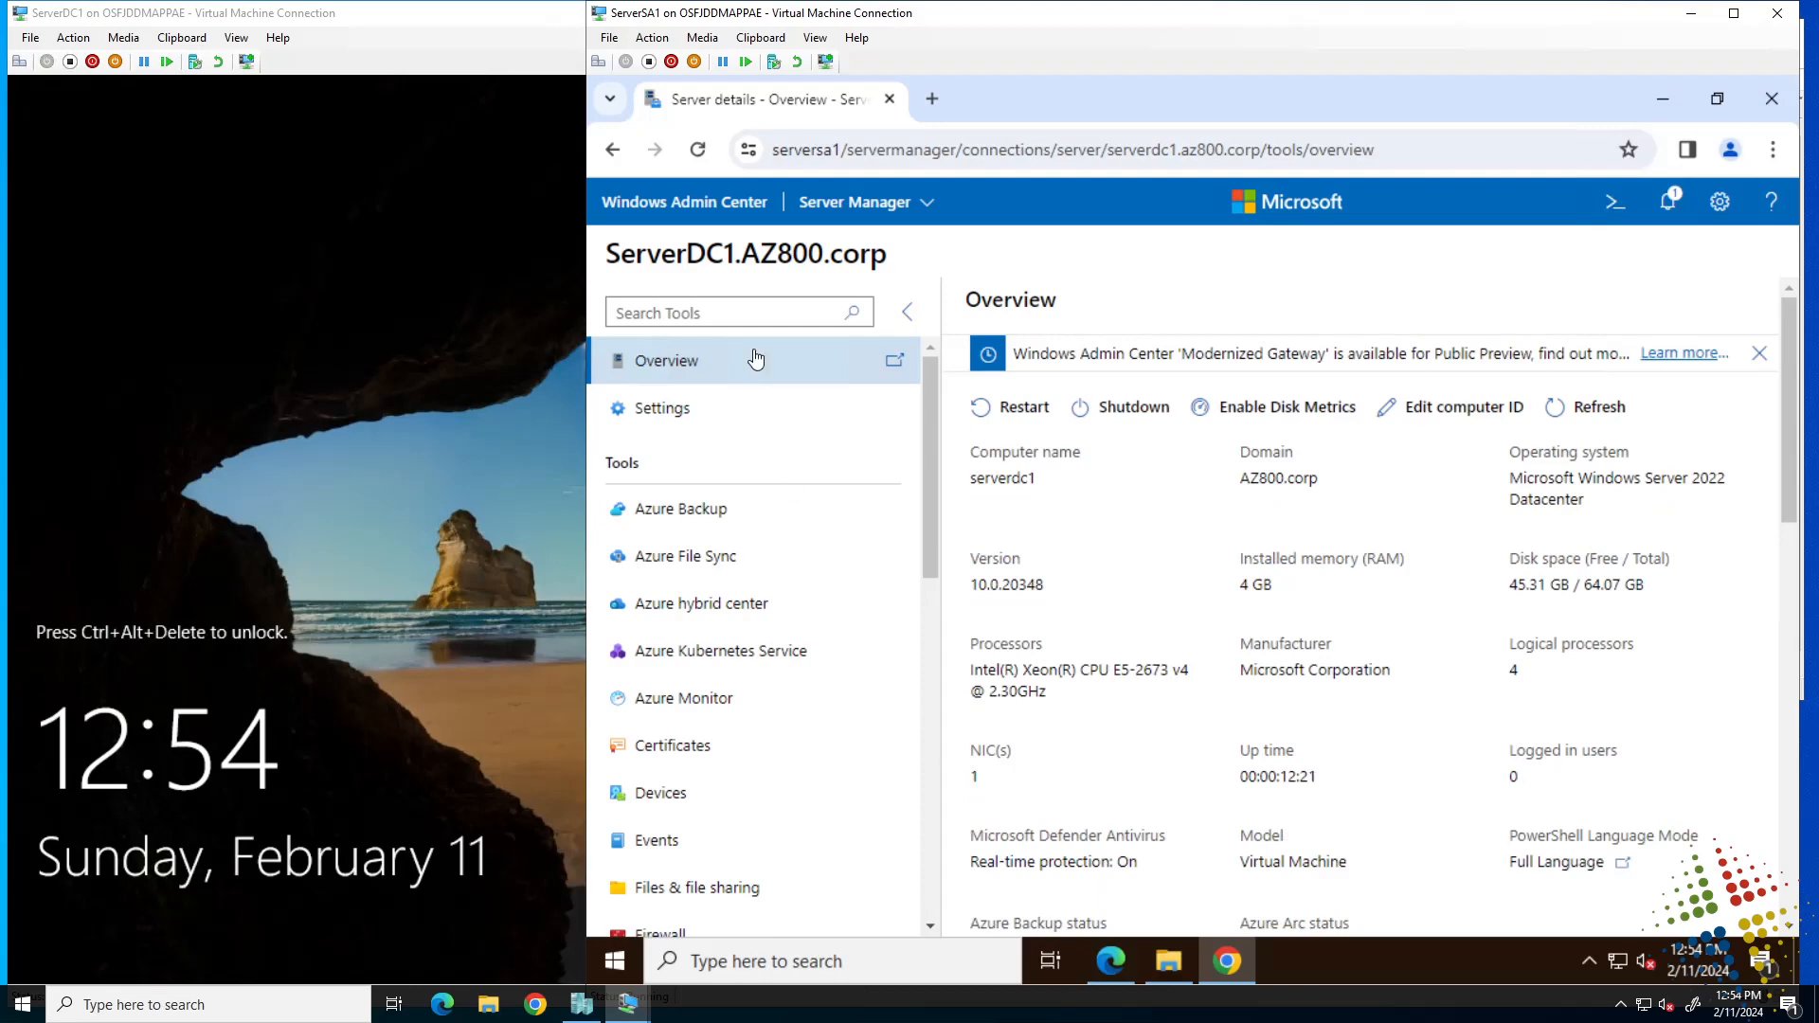
pyautogui.moveTo(736, 253); pyautogui.dragTo(686, 253)
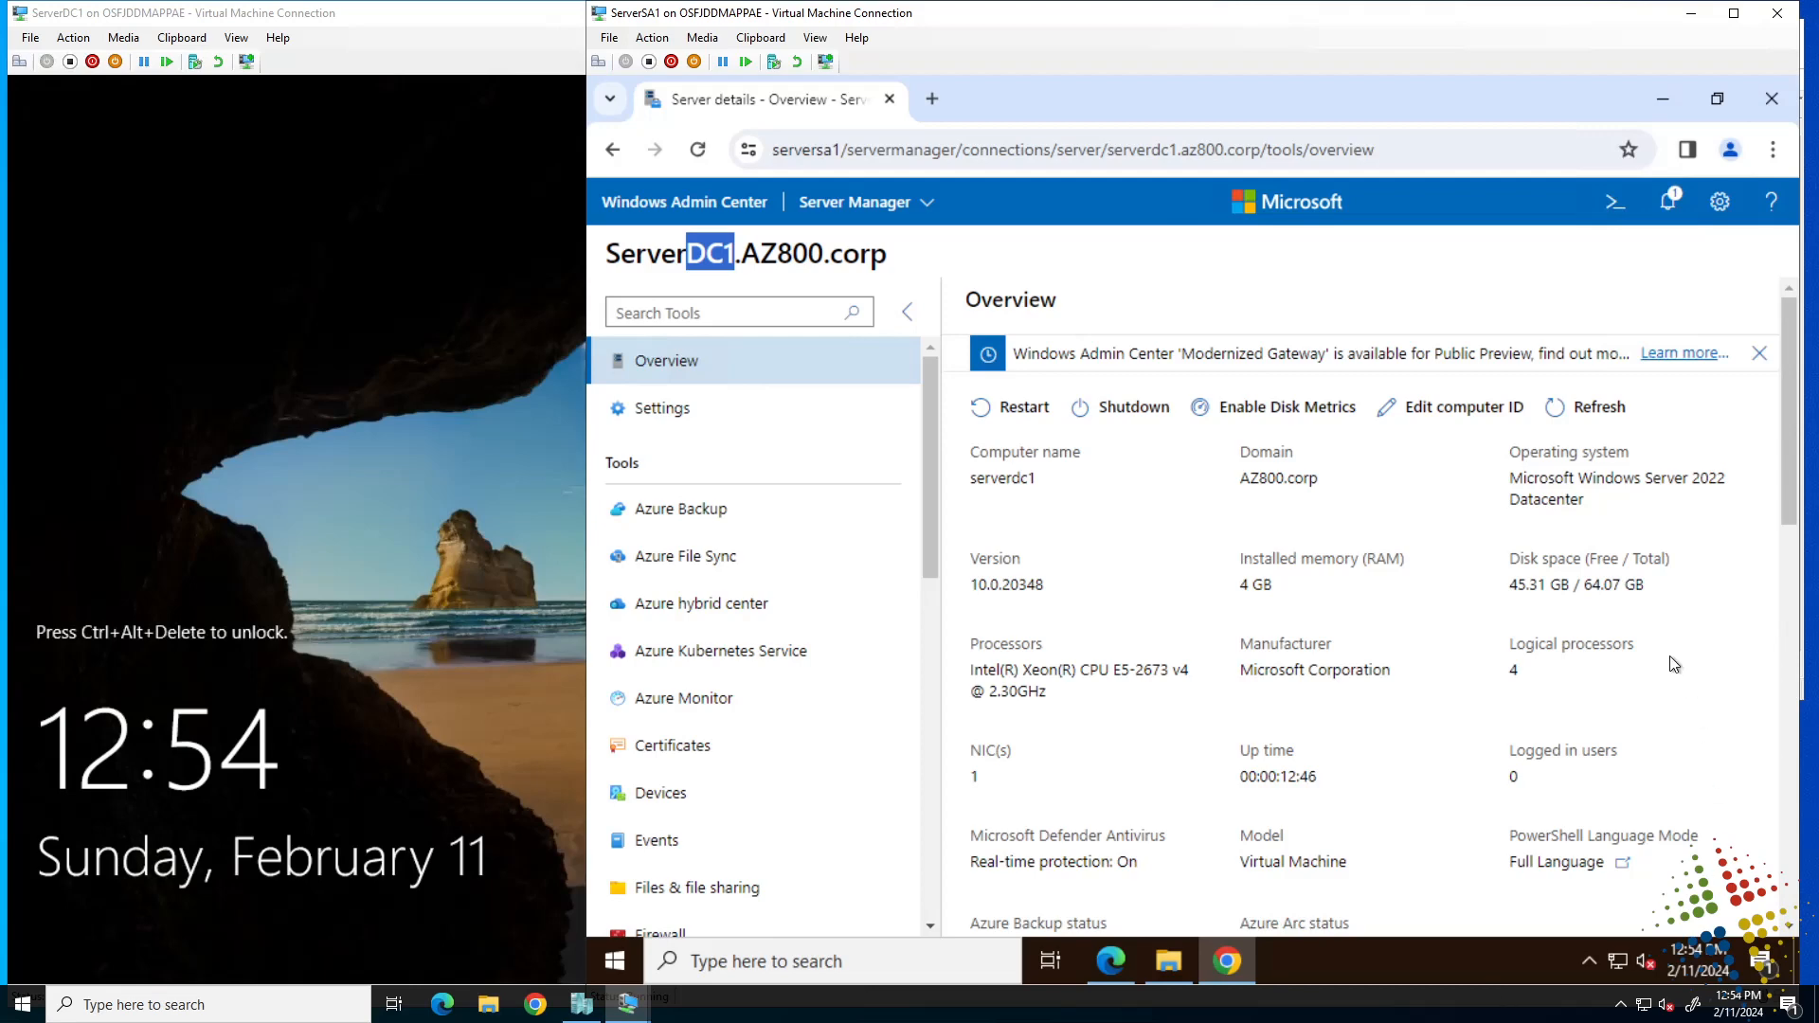
# Install the Active Directory extension from the Available extensions list in Settings > Extensions.
pyautogui.click(1722, 205)
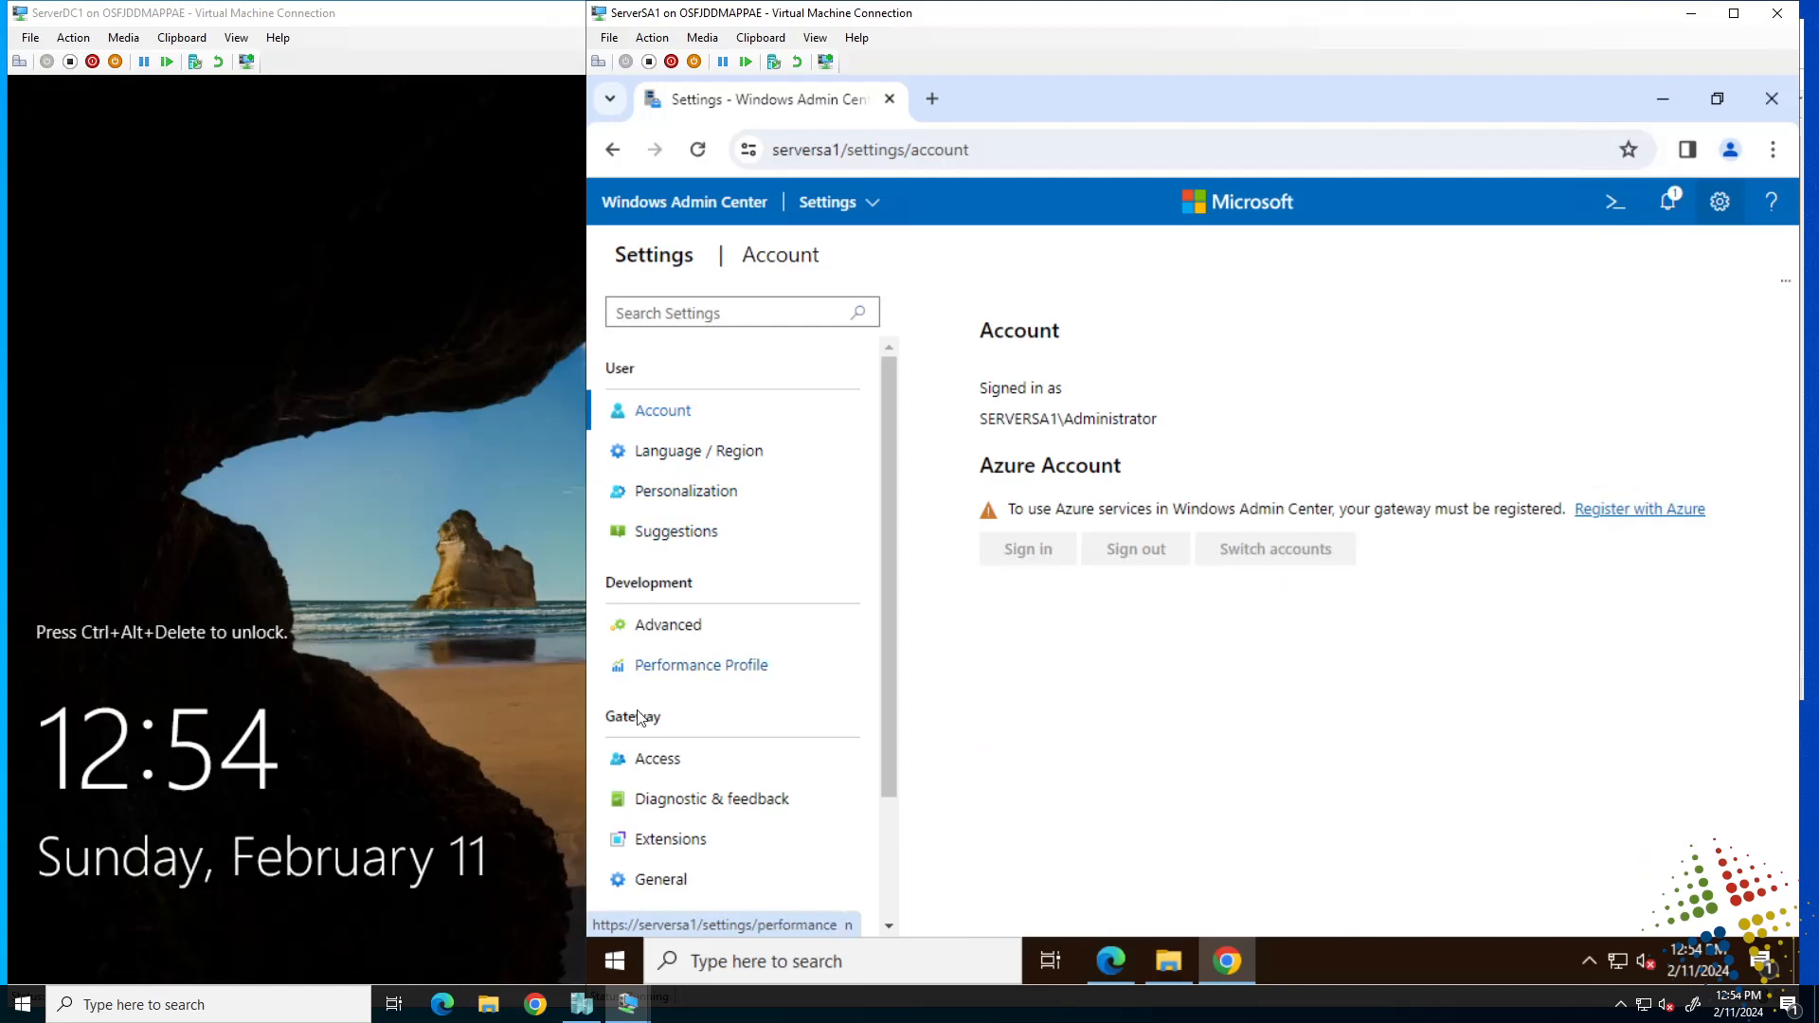
pyautogui.click(661, 846)
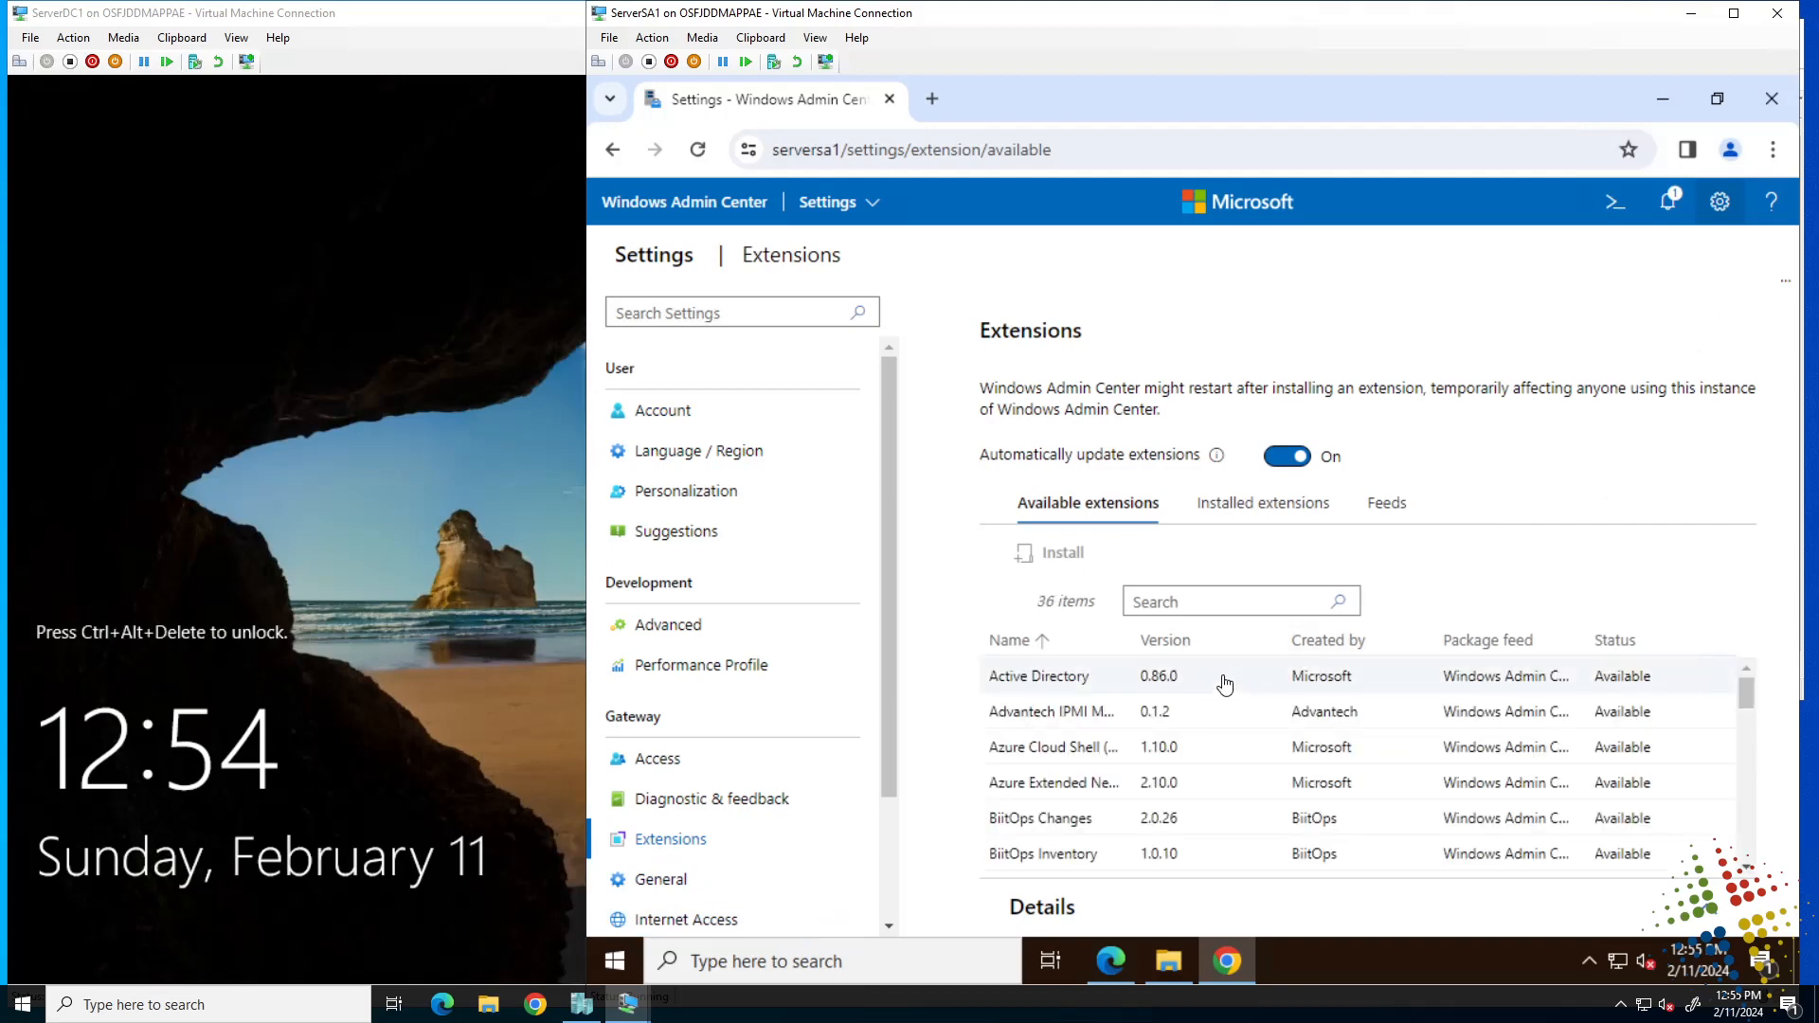
pyautogui.click(1224, 679)
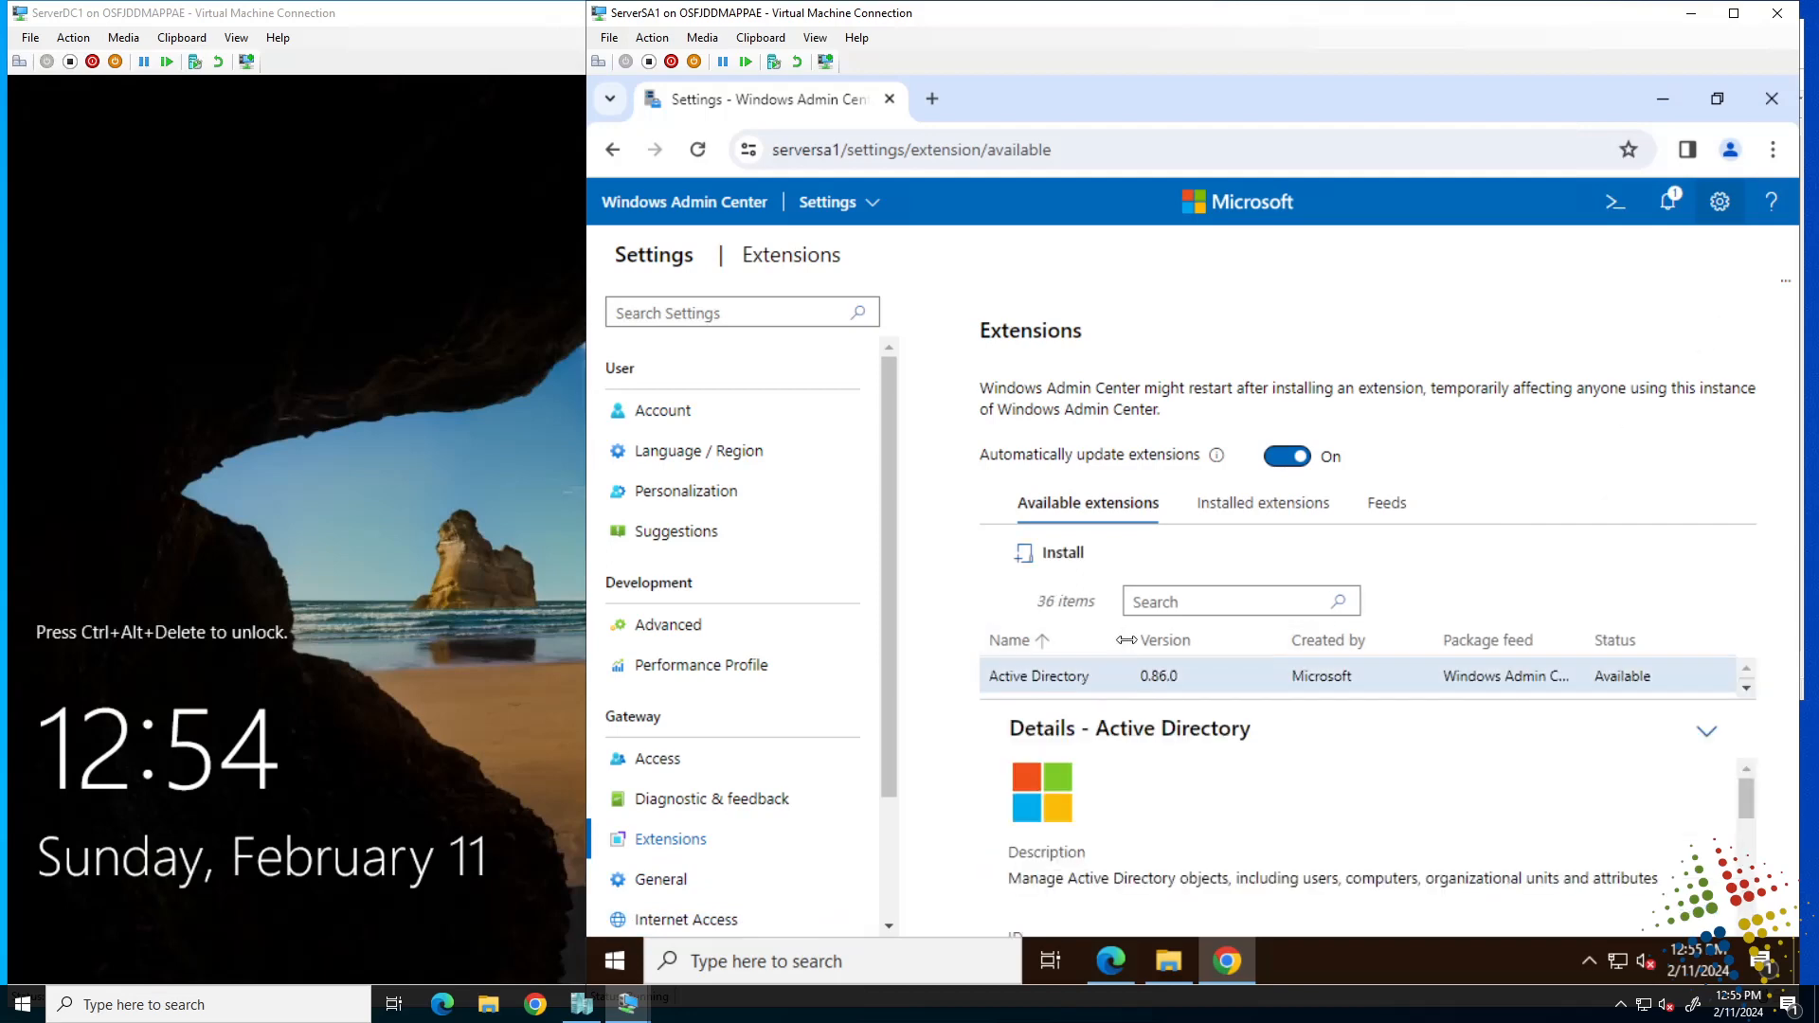
pyautogui.moveTo(1158, 647); pyautogui.dragTo(1218, 647)
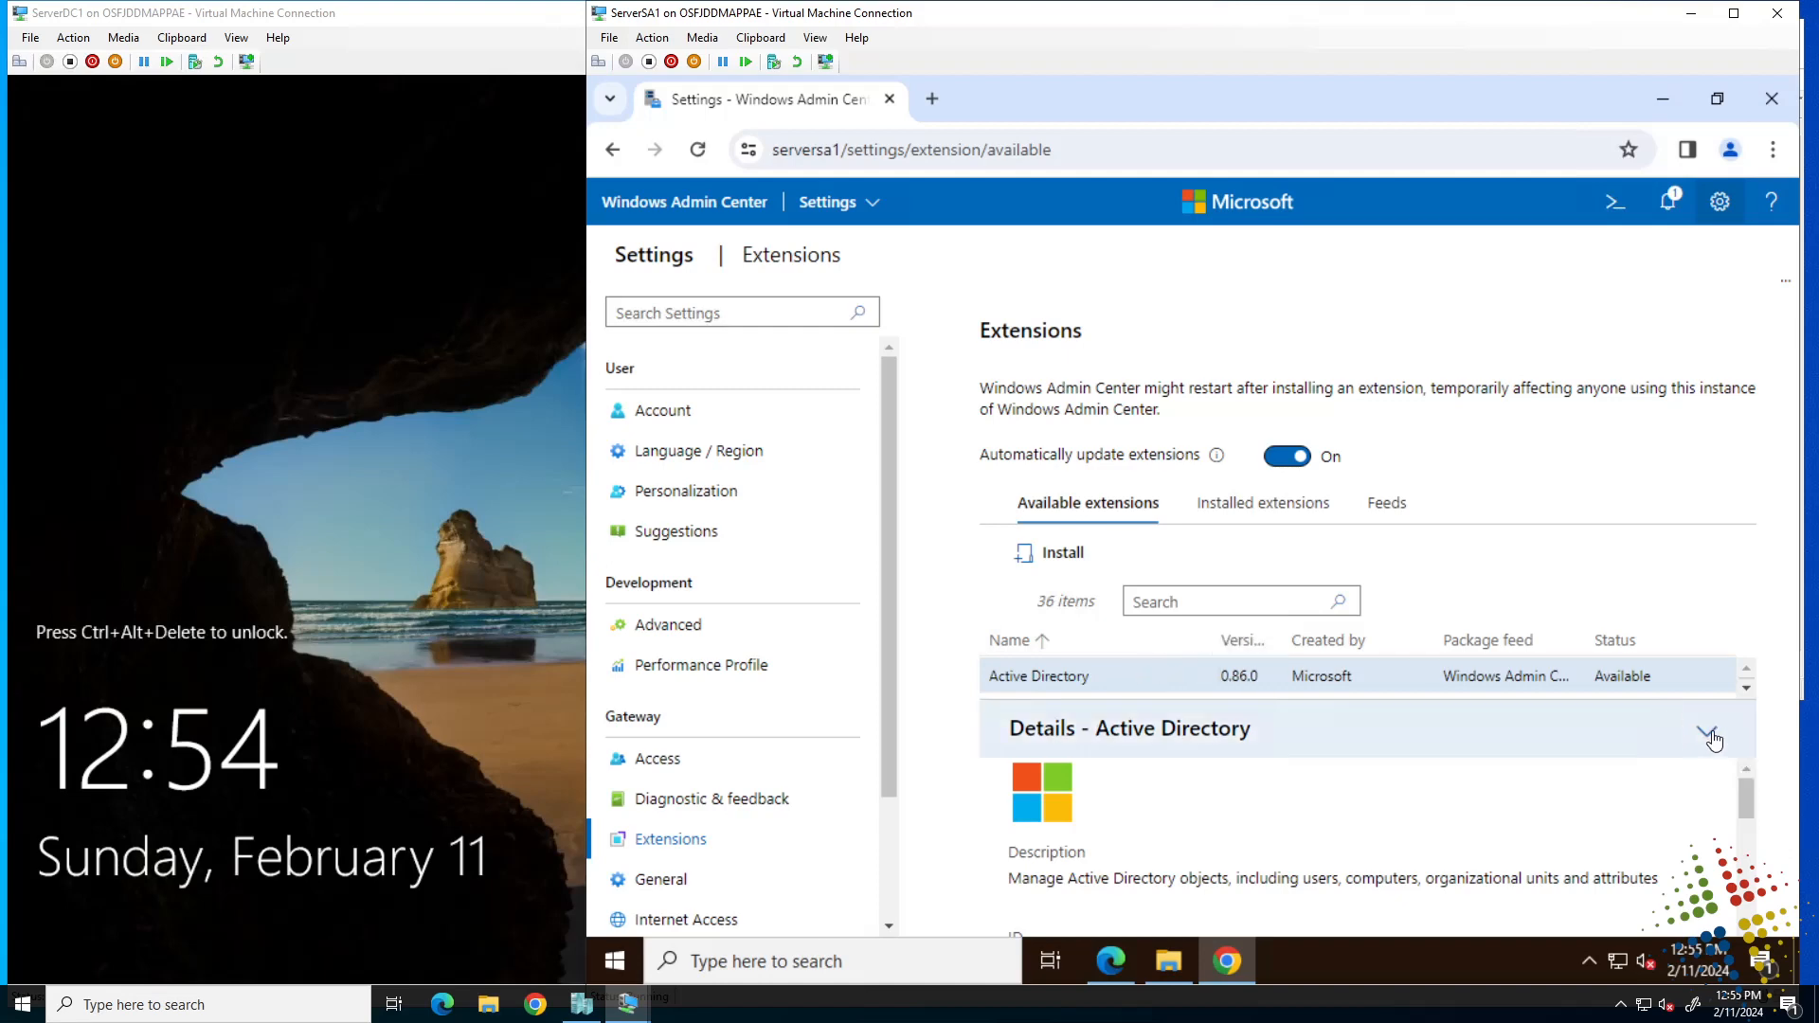
pyautogui.click(1706, 730)
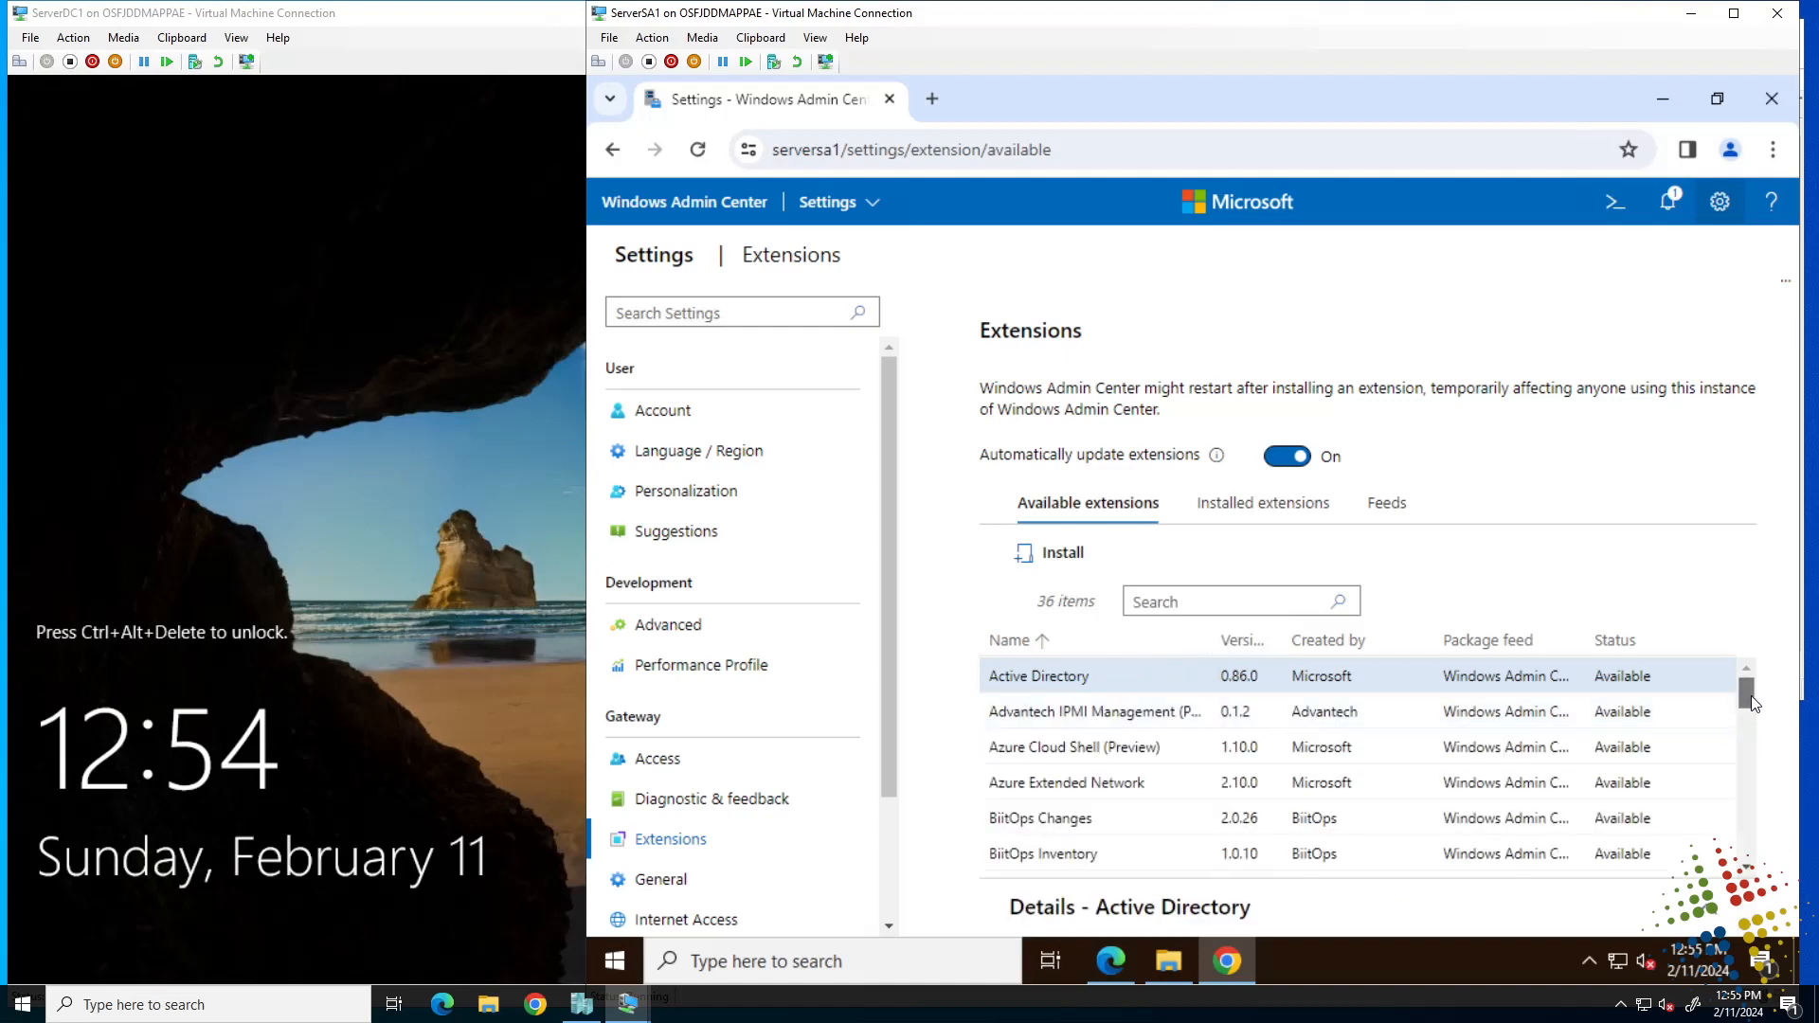
pyautogui.scroll(-1, 1752, 696)
pyautogui.moveTo(1752, 710); pyautogui.dragTo(1742, 656)
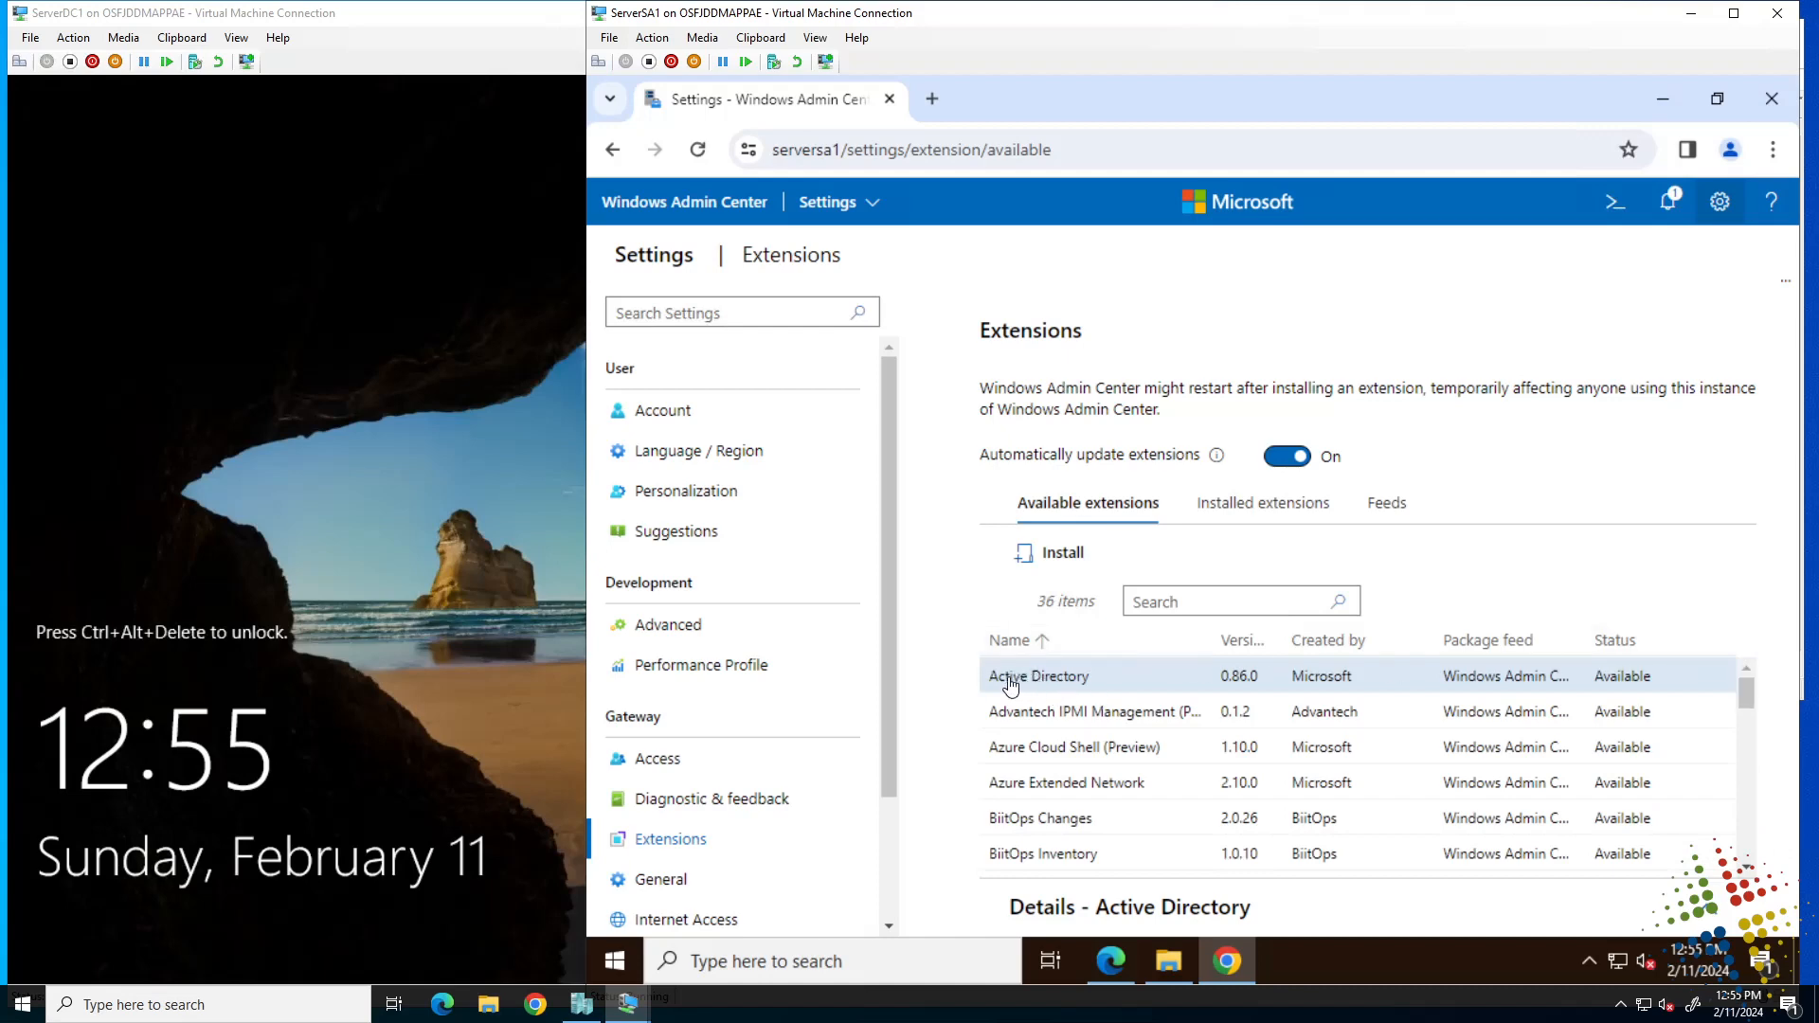
pyautogui.click(1032, 555)
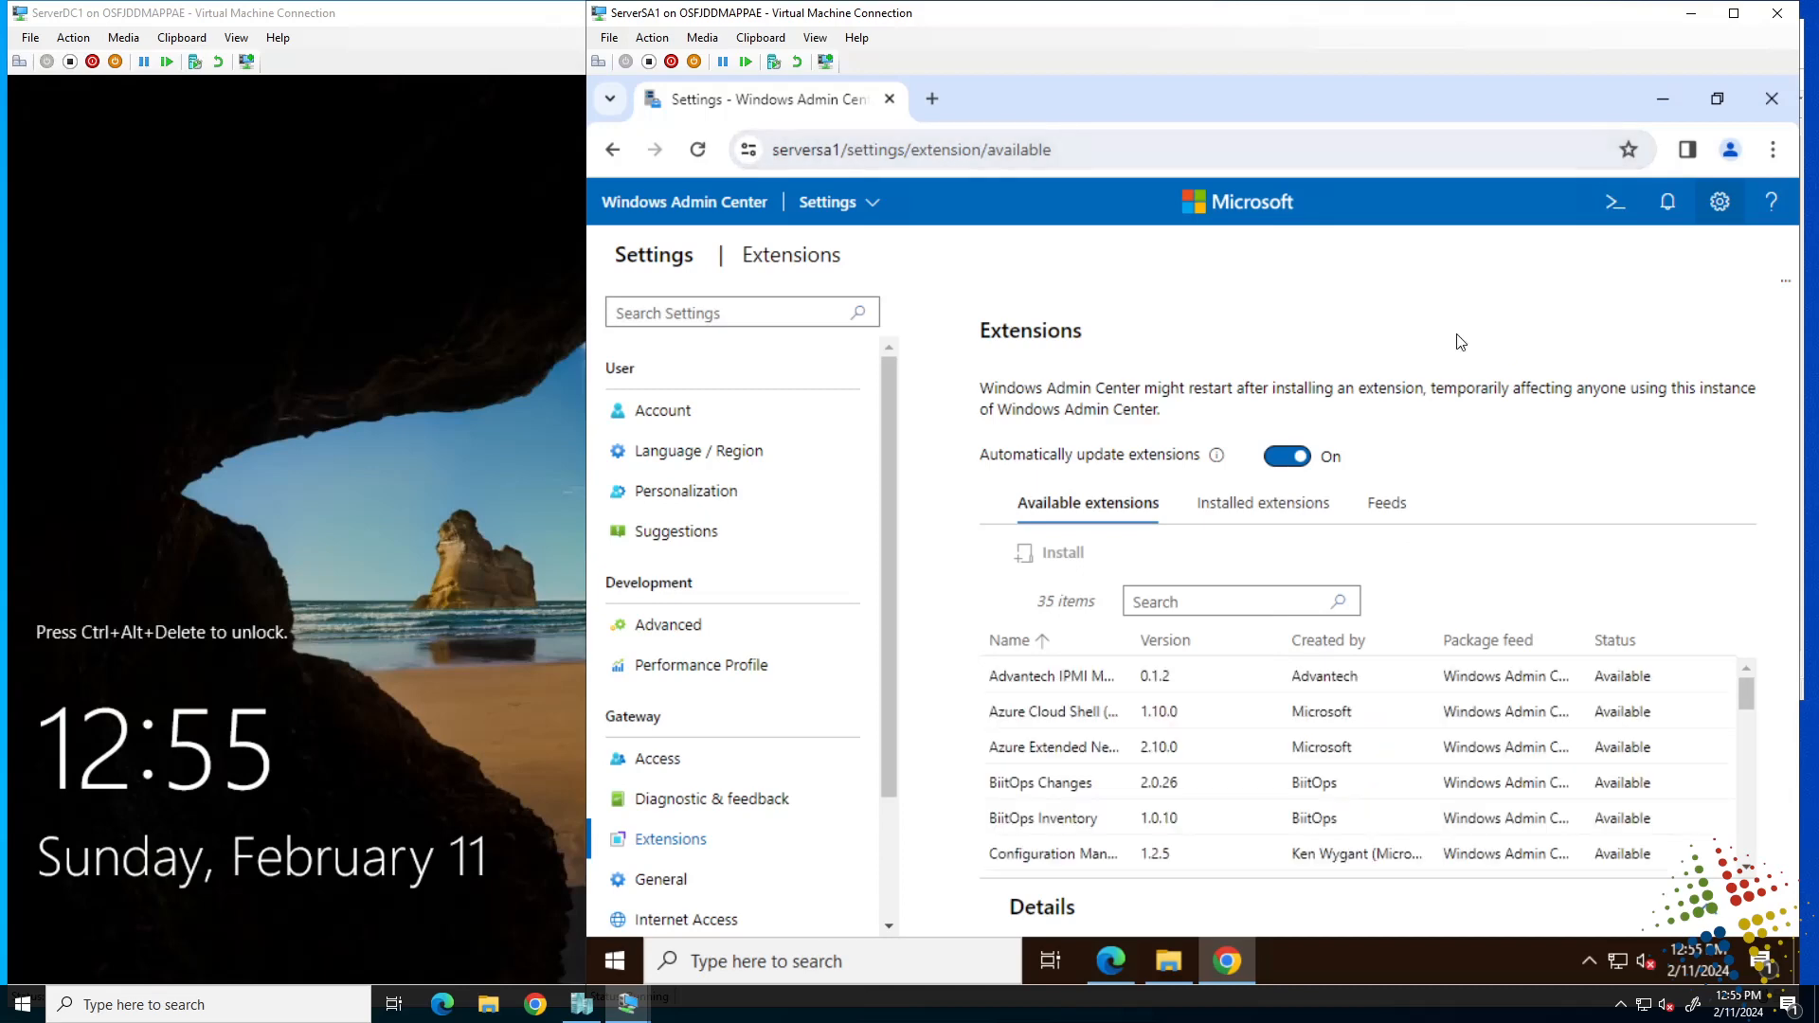
# Connect to ServerDC1.AZ800.corp and open its Active Directory tool.
pyautogui.click(671, 206)
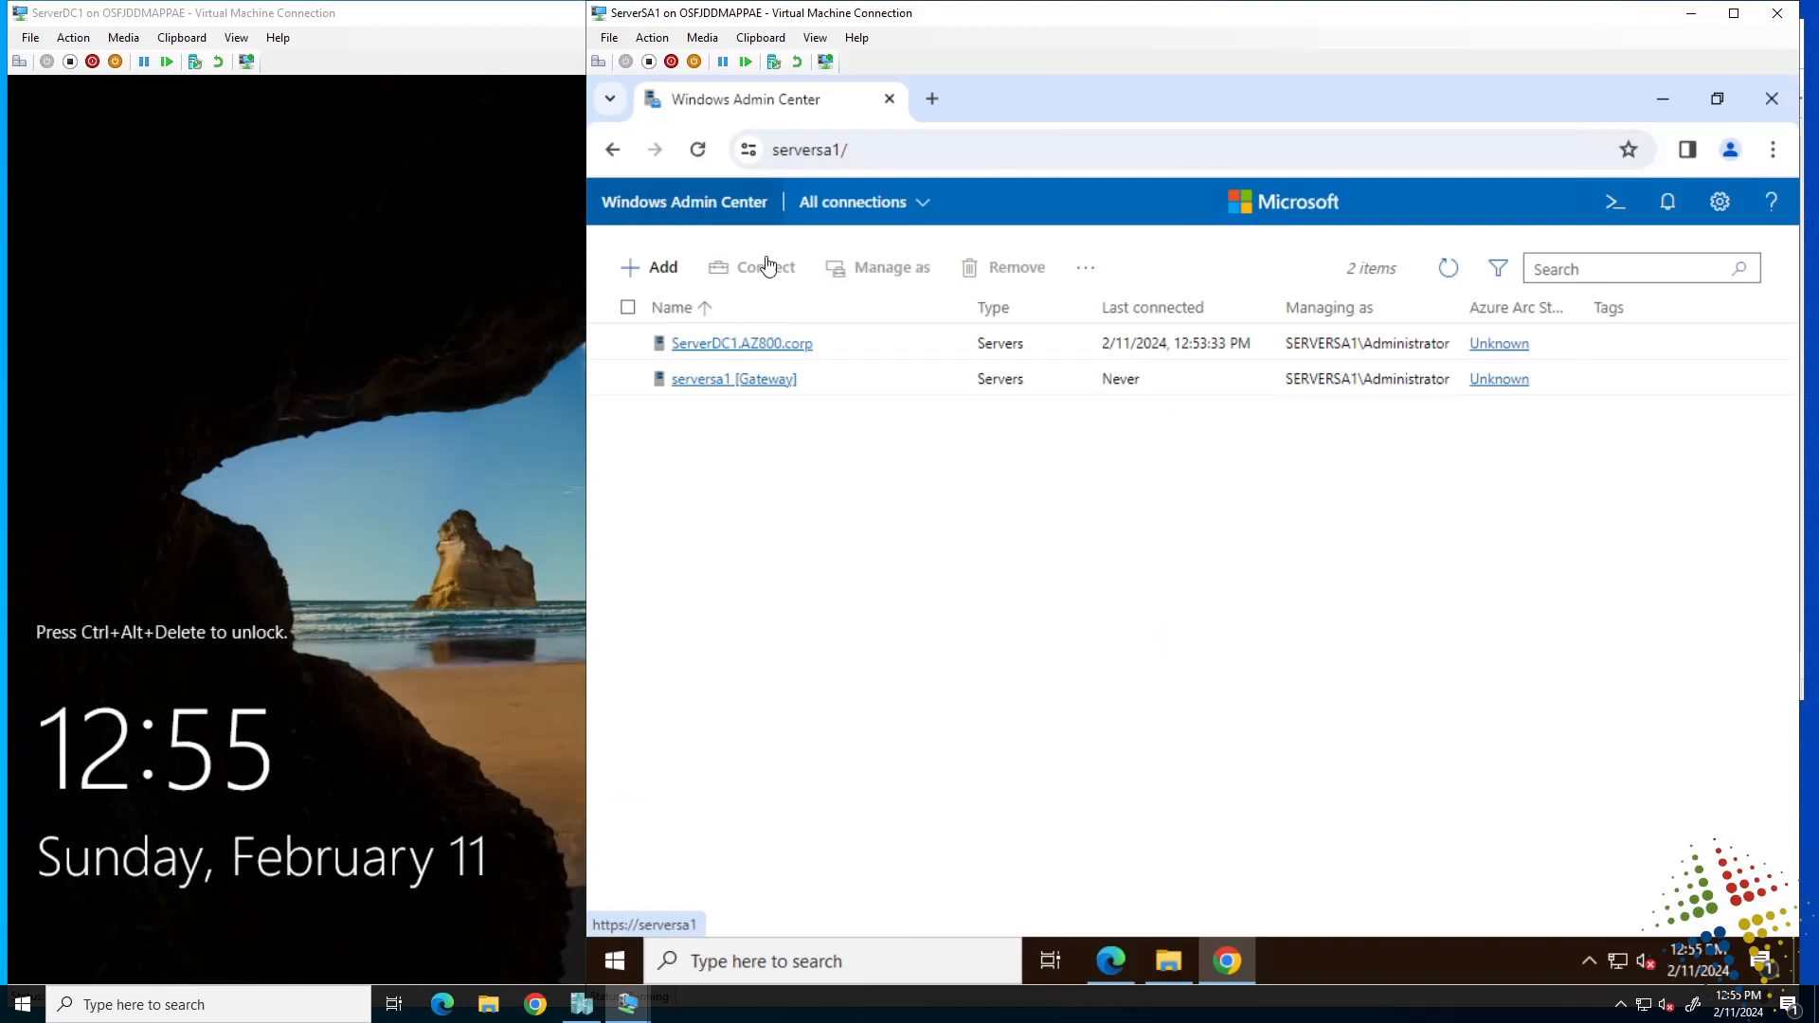
pyautogui.click(744, 348)
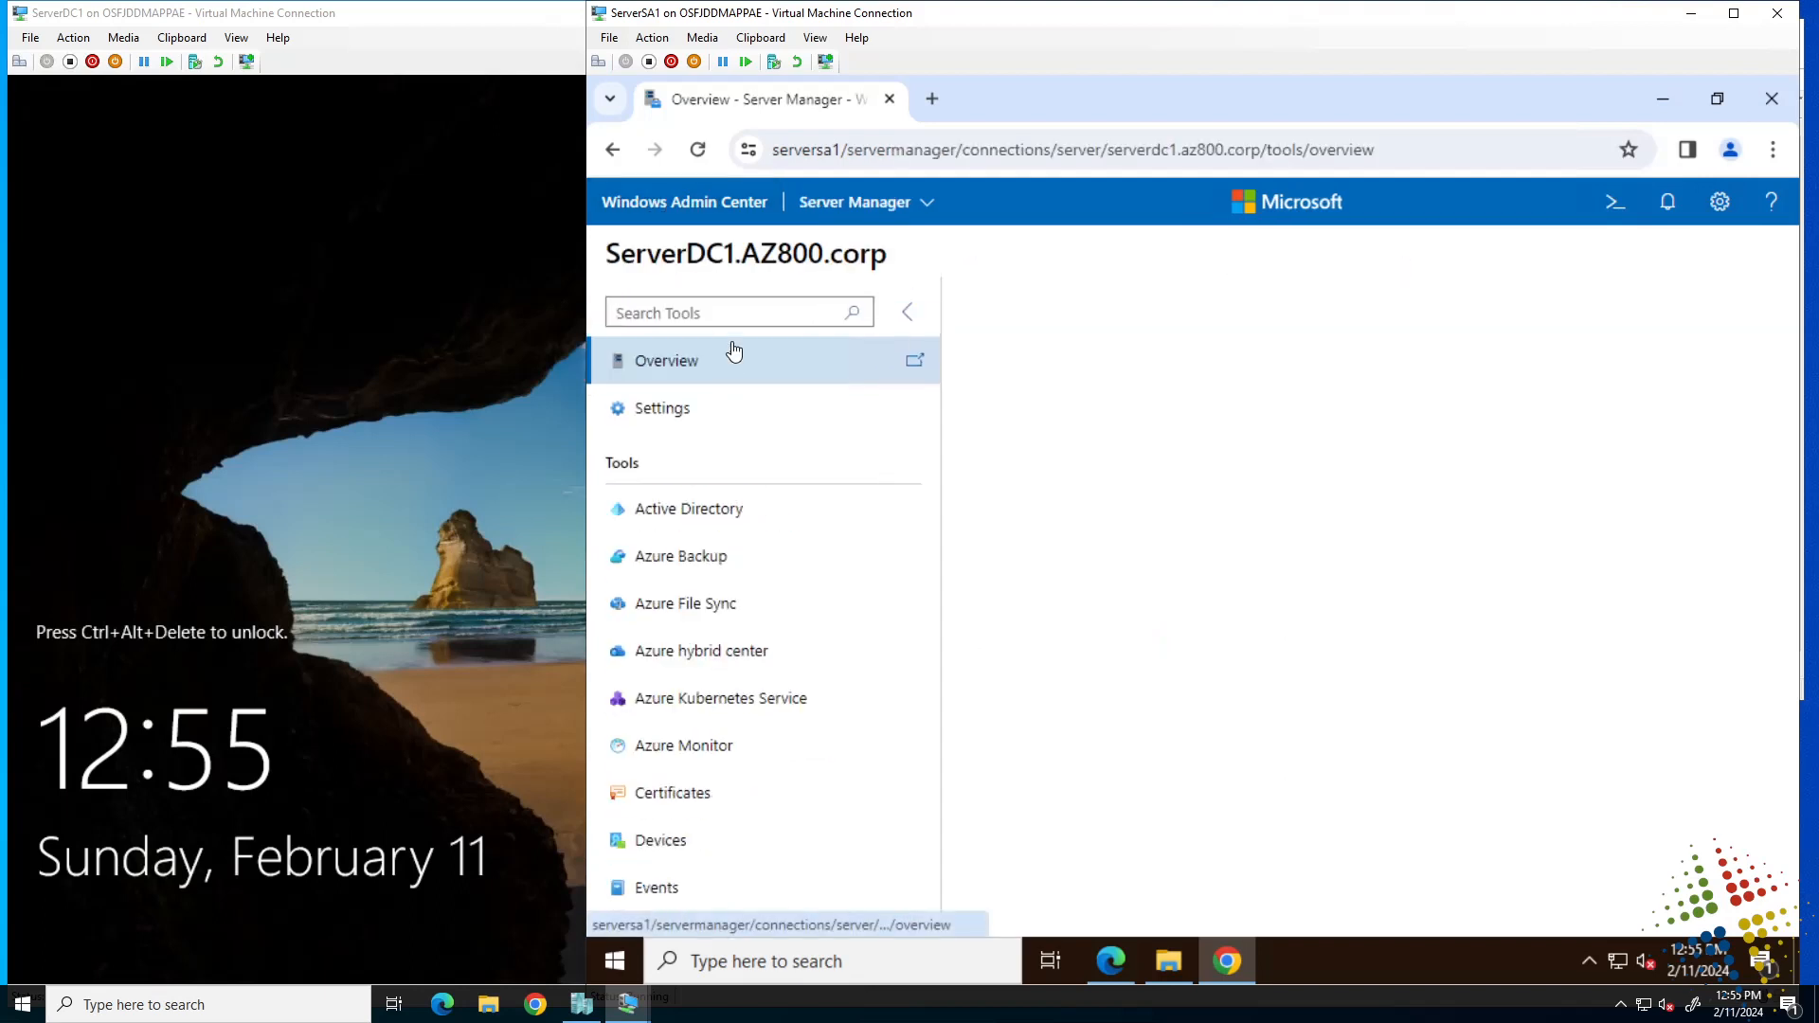
pyautogui.click(629, 524)
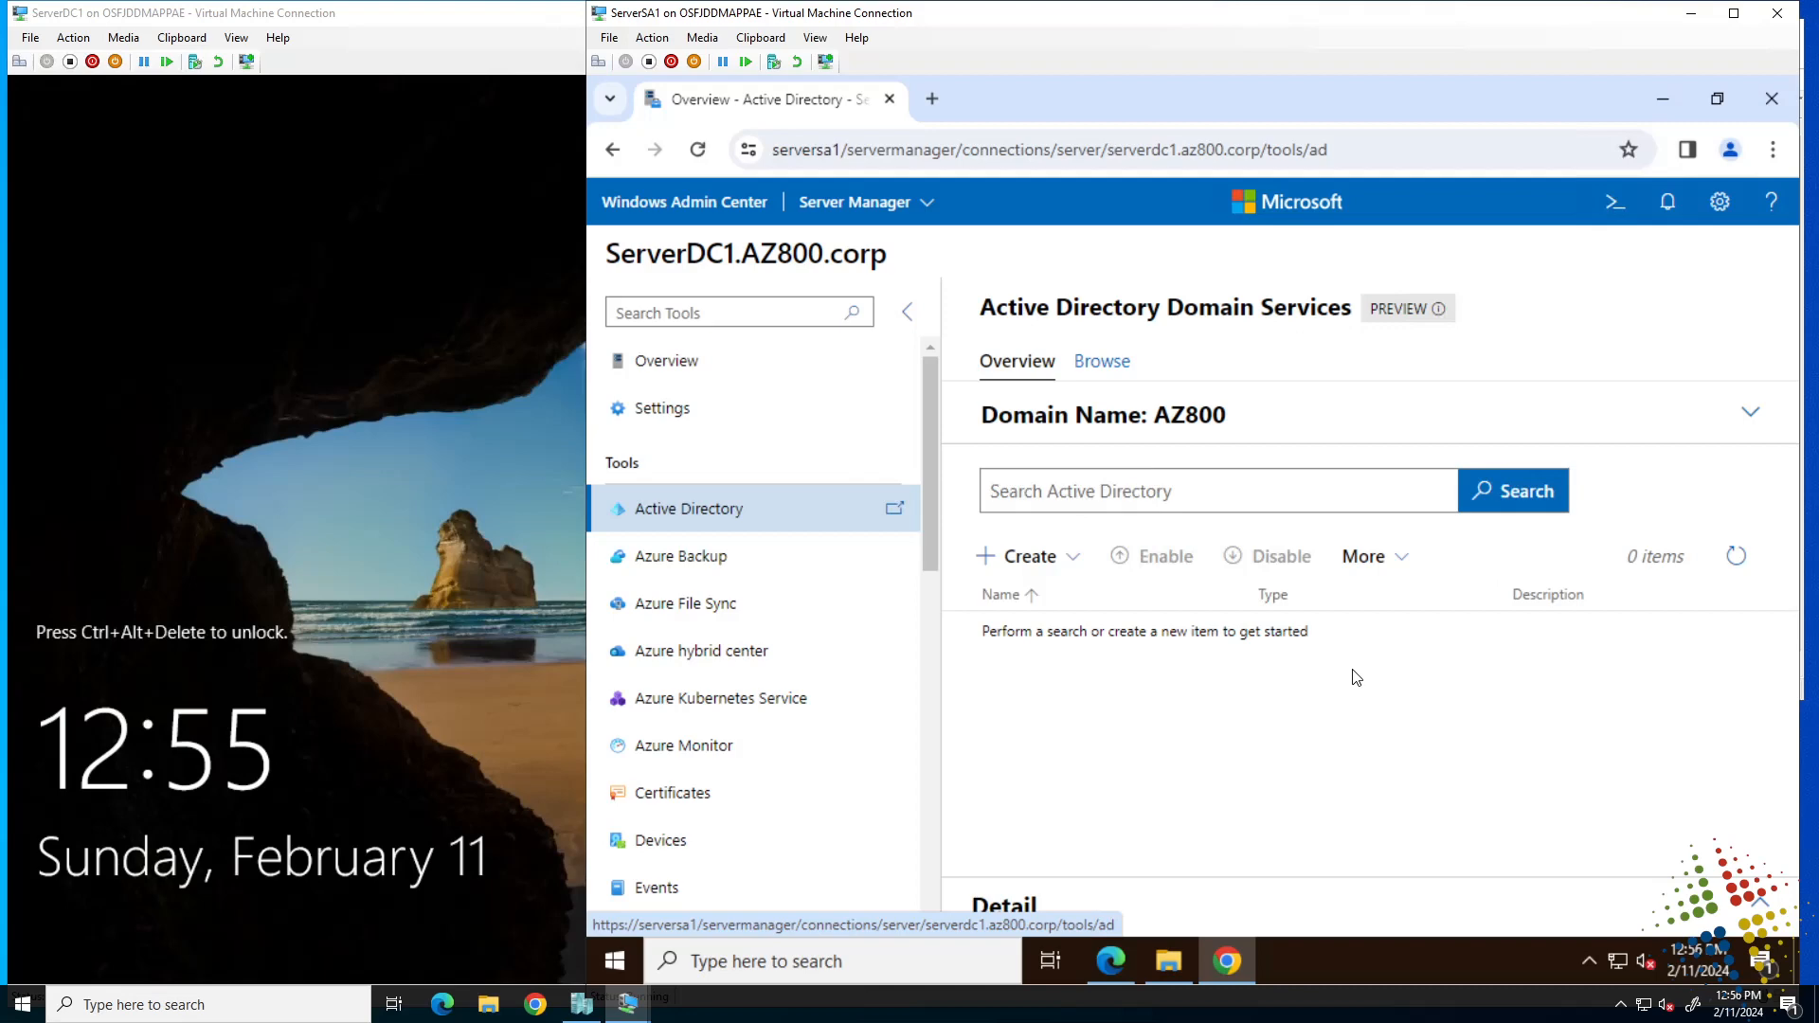
# Browse the AZ800 domain through Computers and Domain Controllers to the Users container.
pyautogui.click(1106, 363)
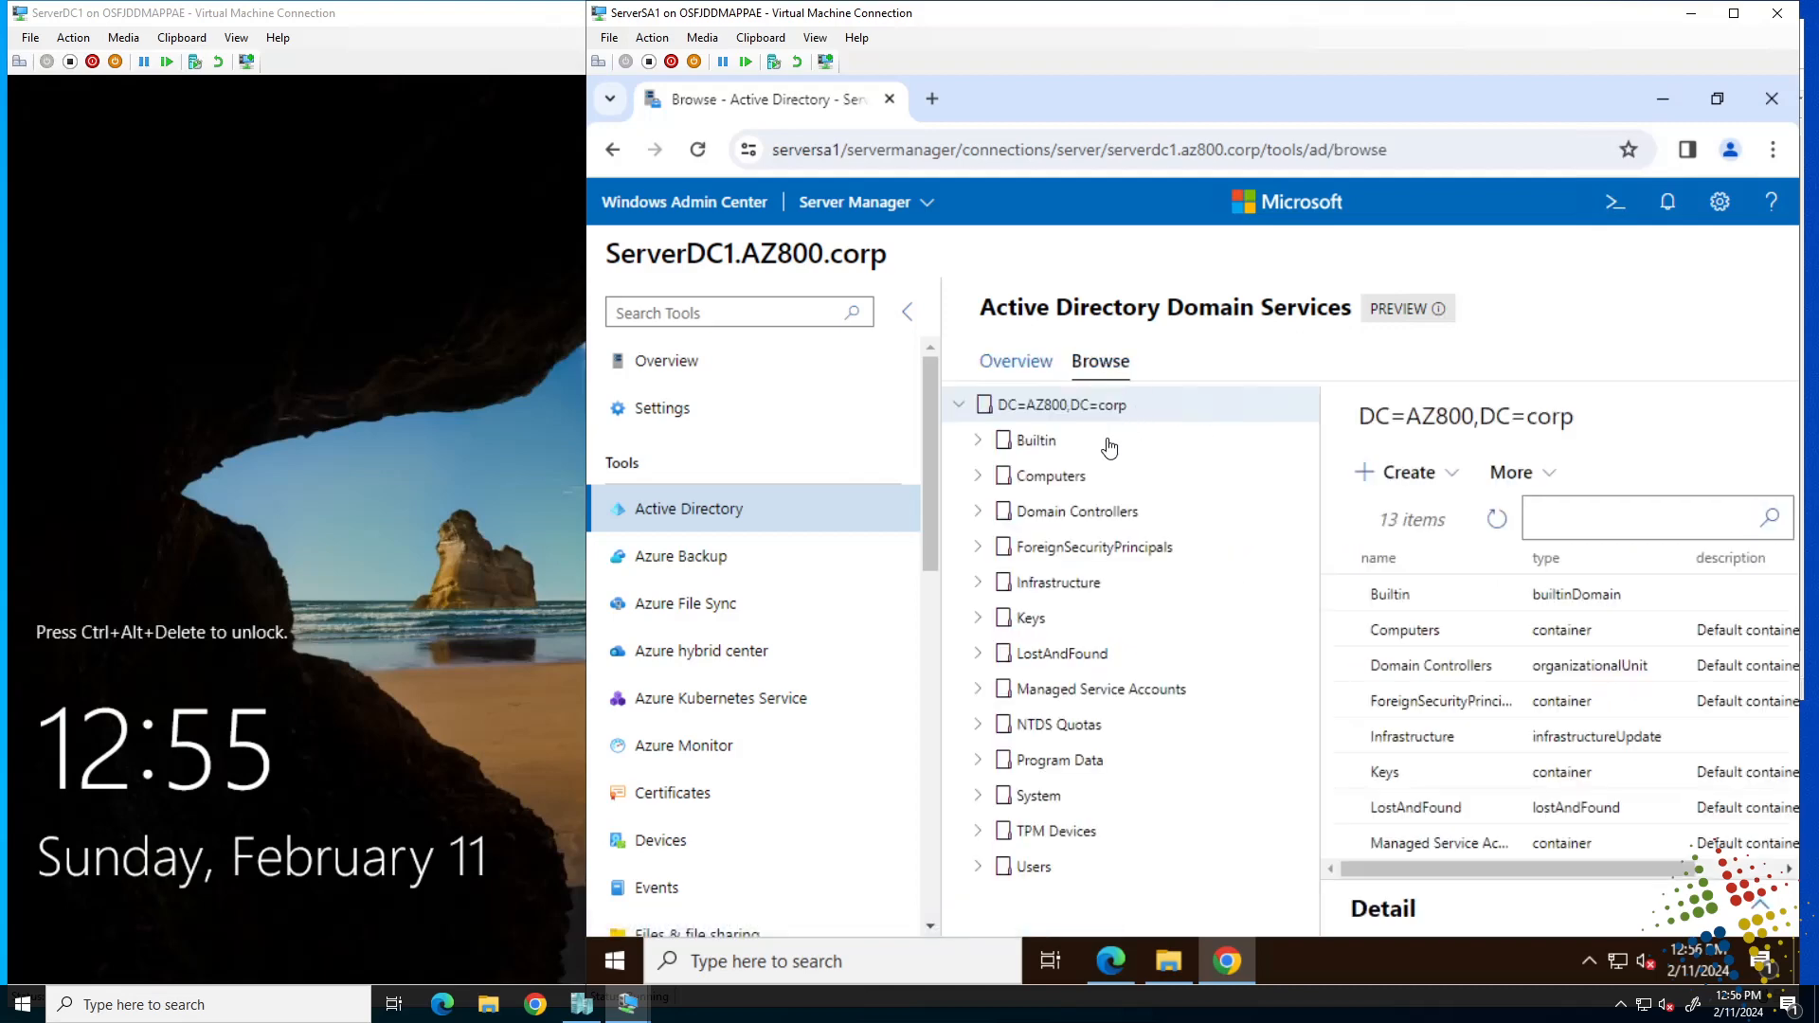
pyautogui.click(1055, 484)
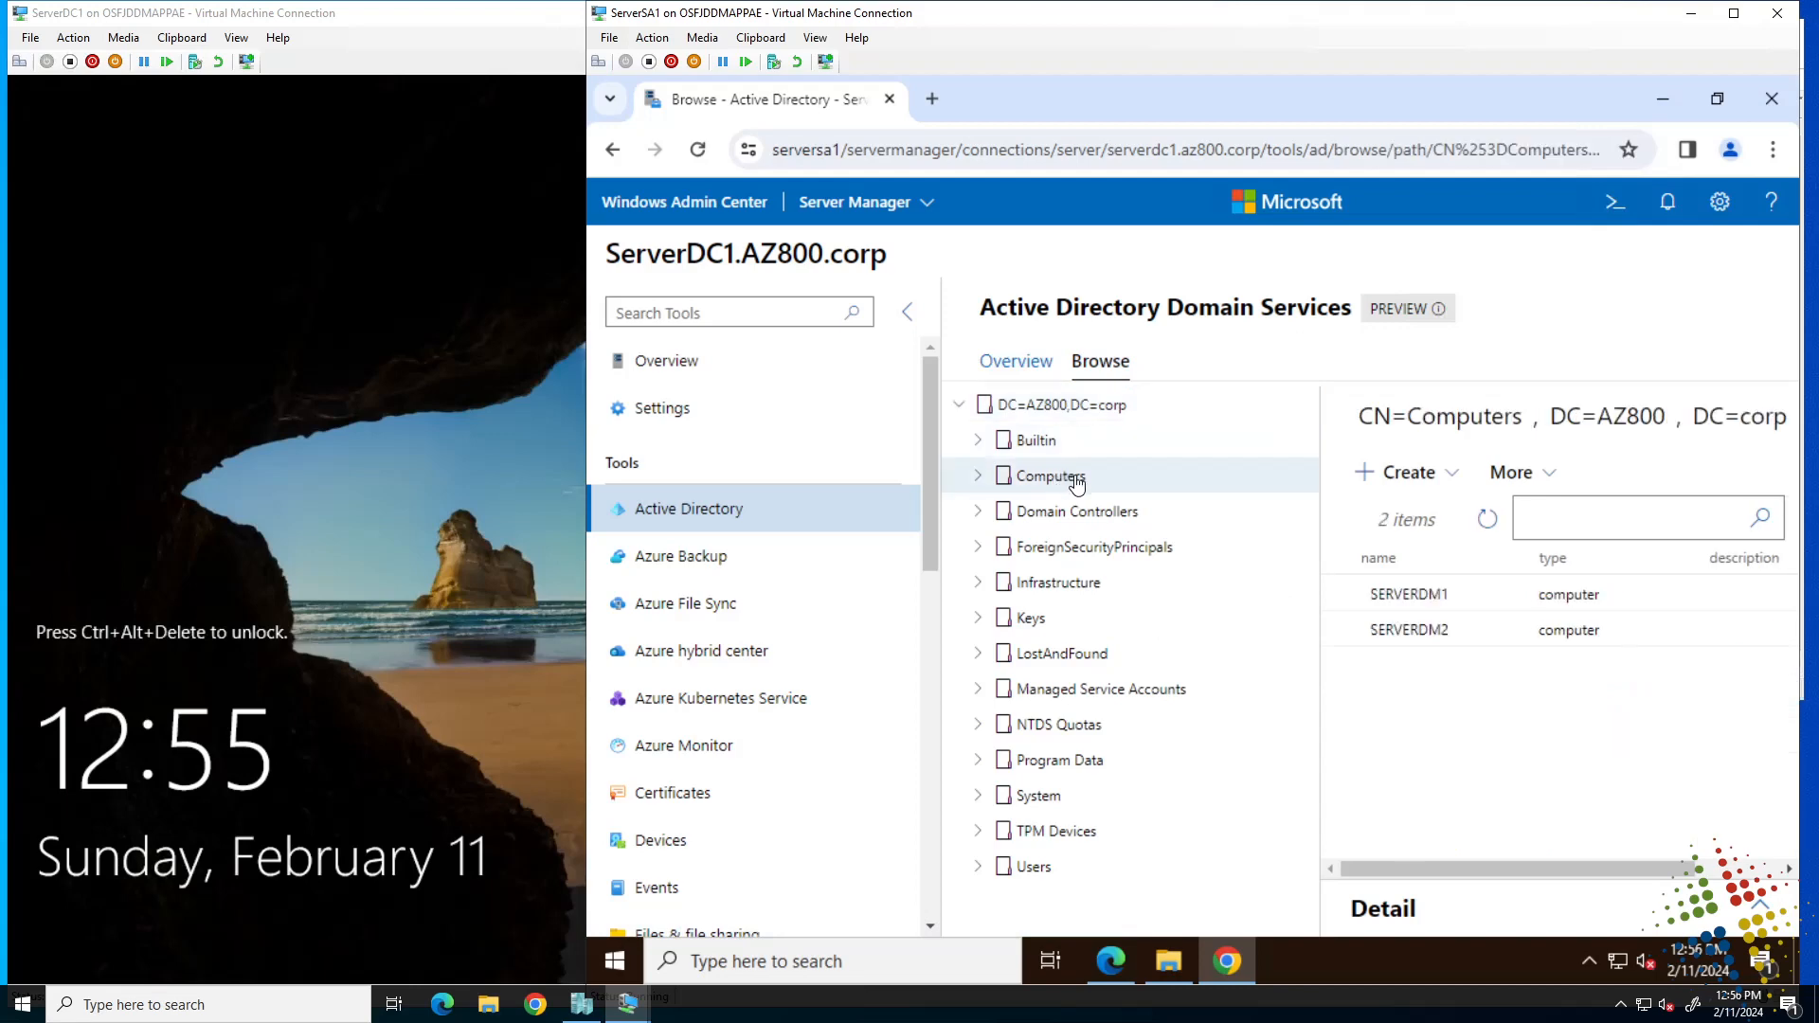
pyautogui.click(1126, 528)
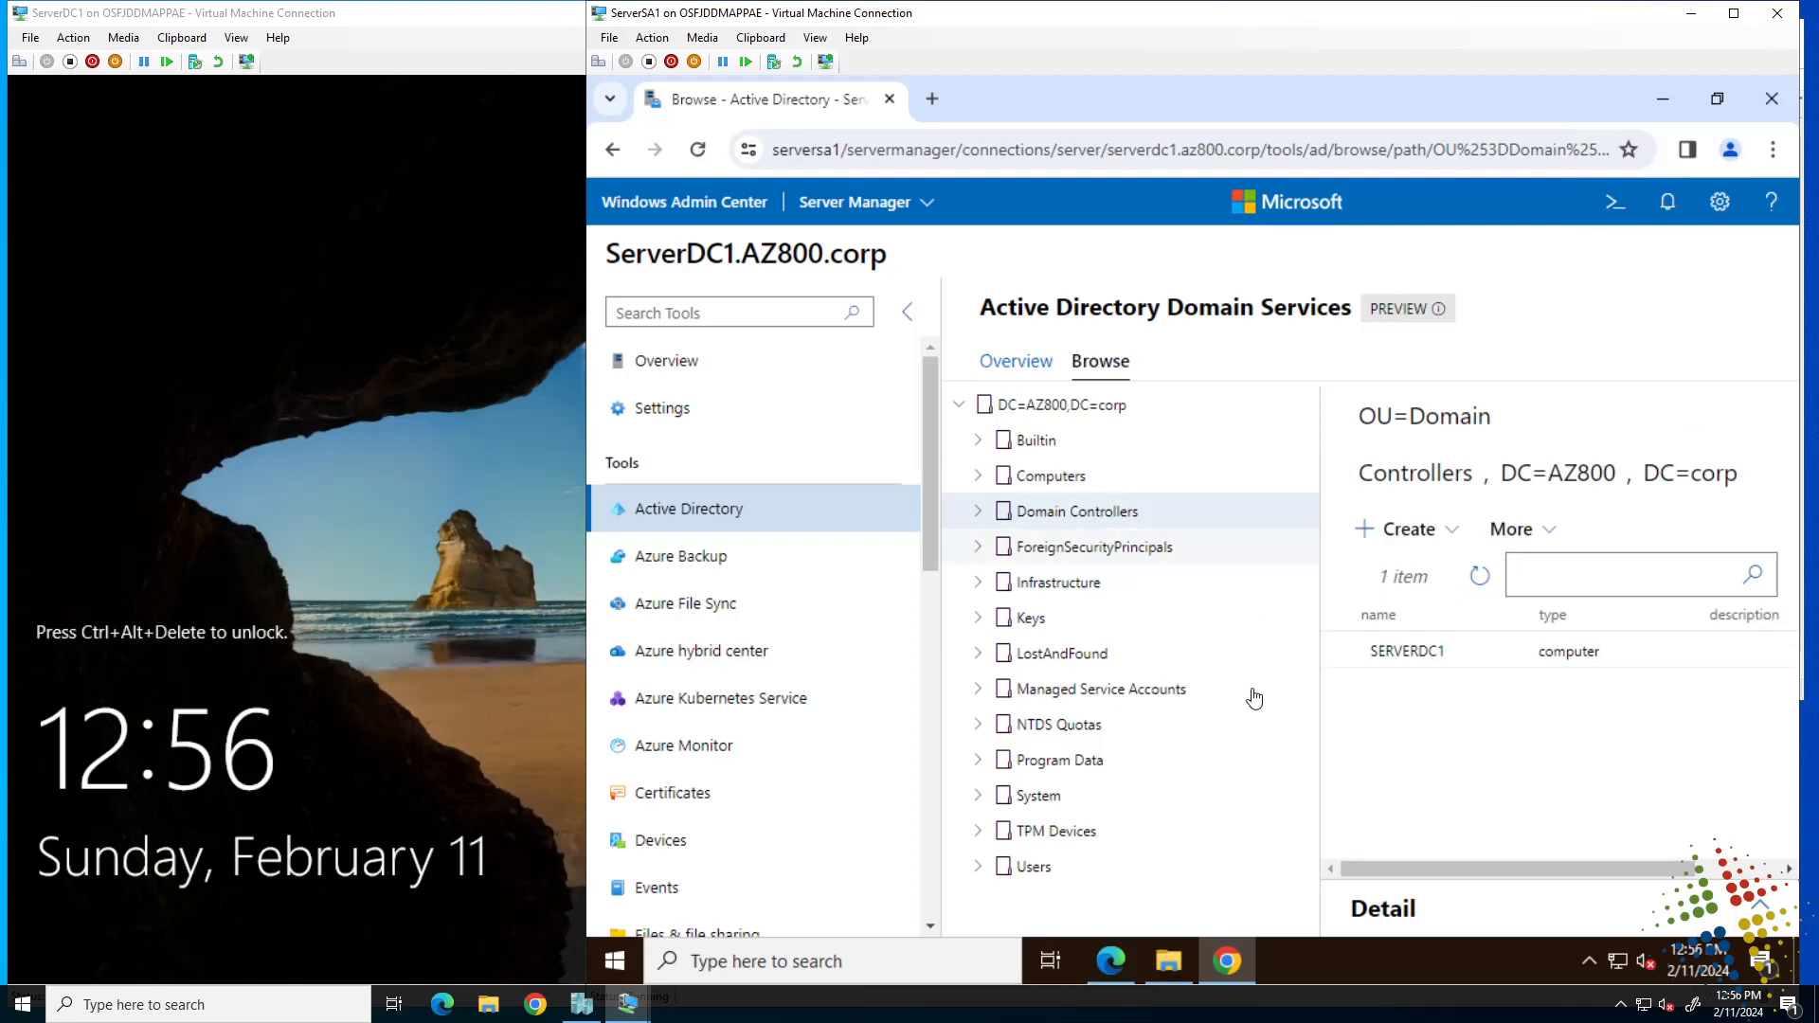
pyautogui.click(1057, 870)
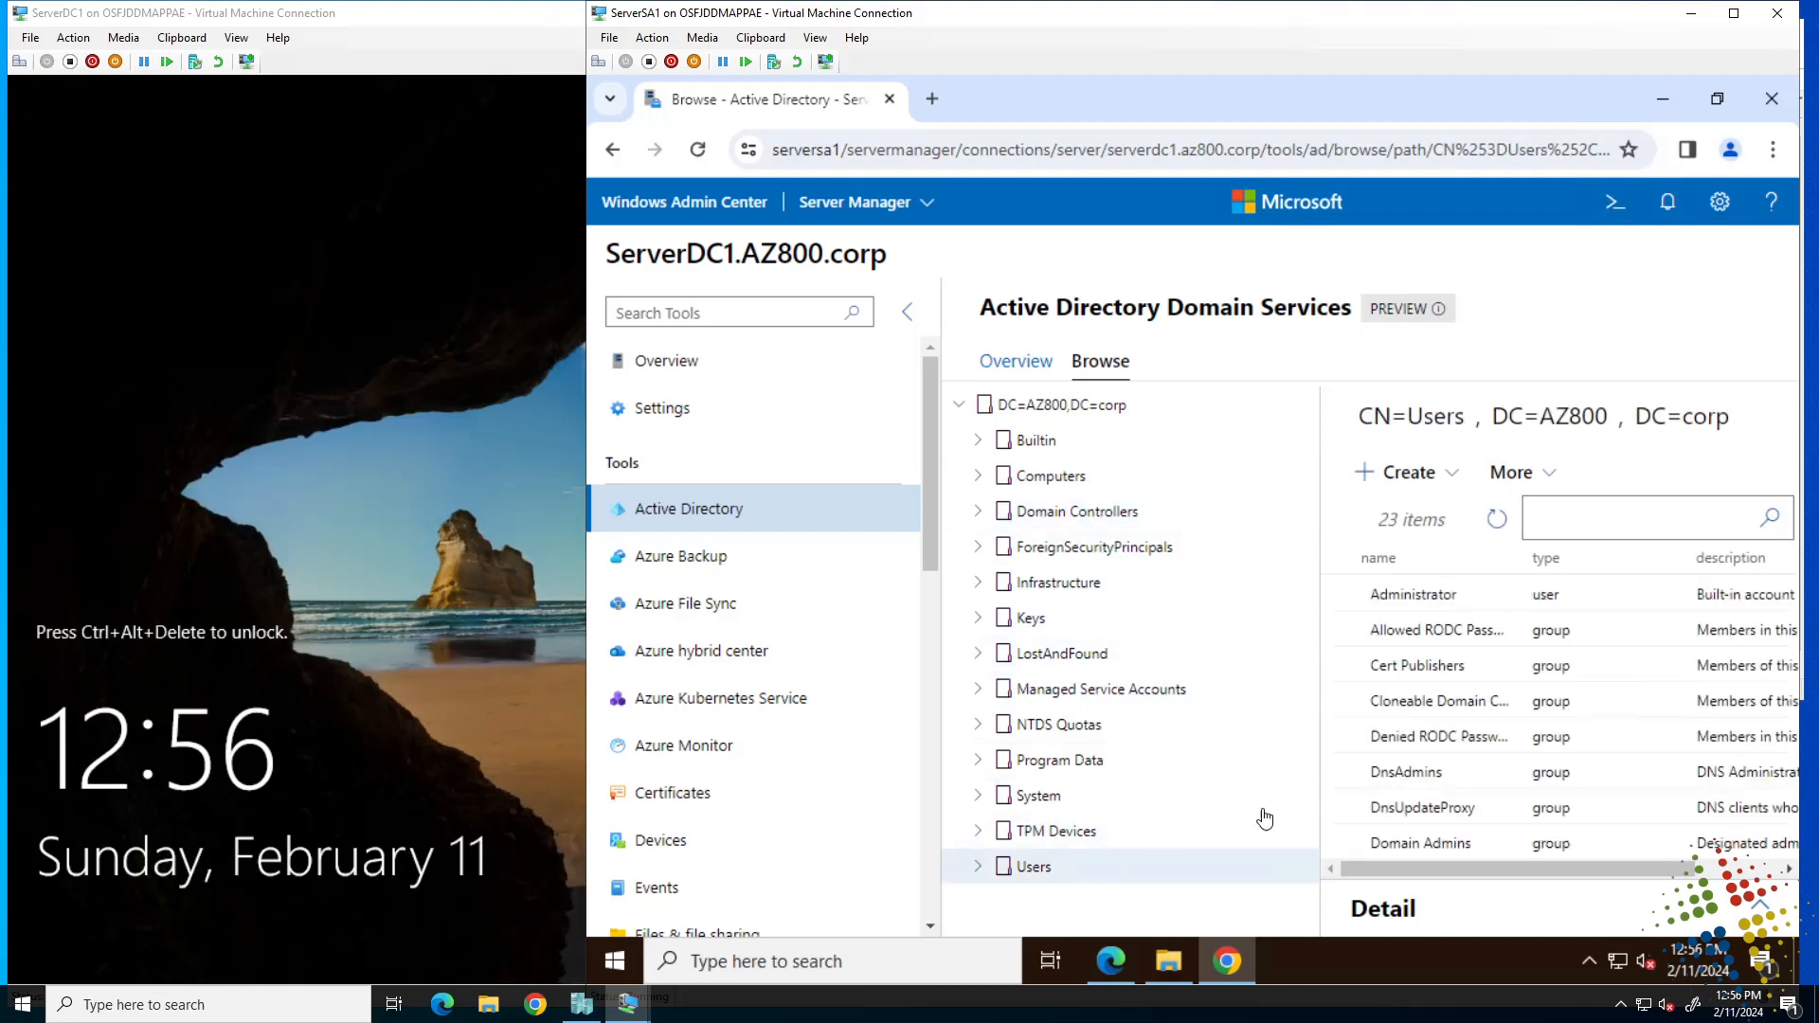
# Create user testuser1 with a password, declining Chrome's offer to save the password.
pyautogui.click(1400, 474)
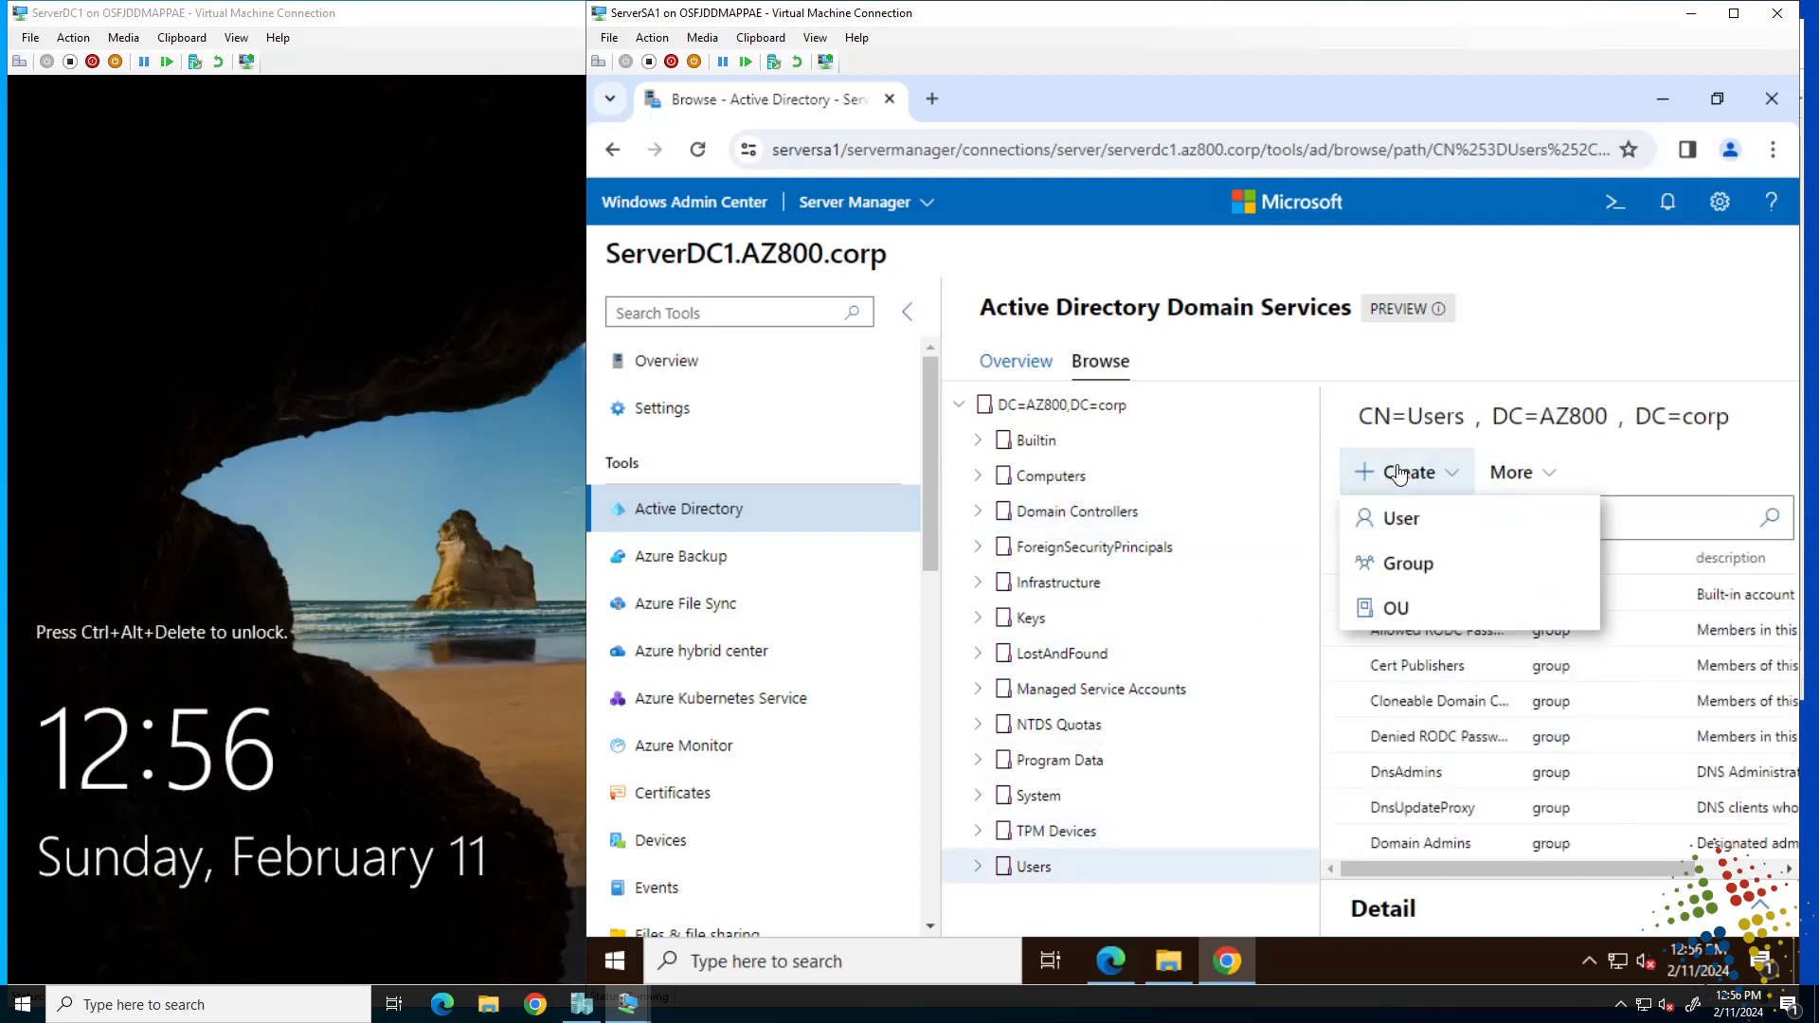
pyautogui.click(1421, 516)
pyautogui.write('testuser1')
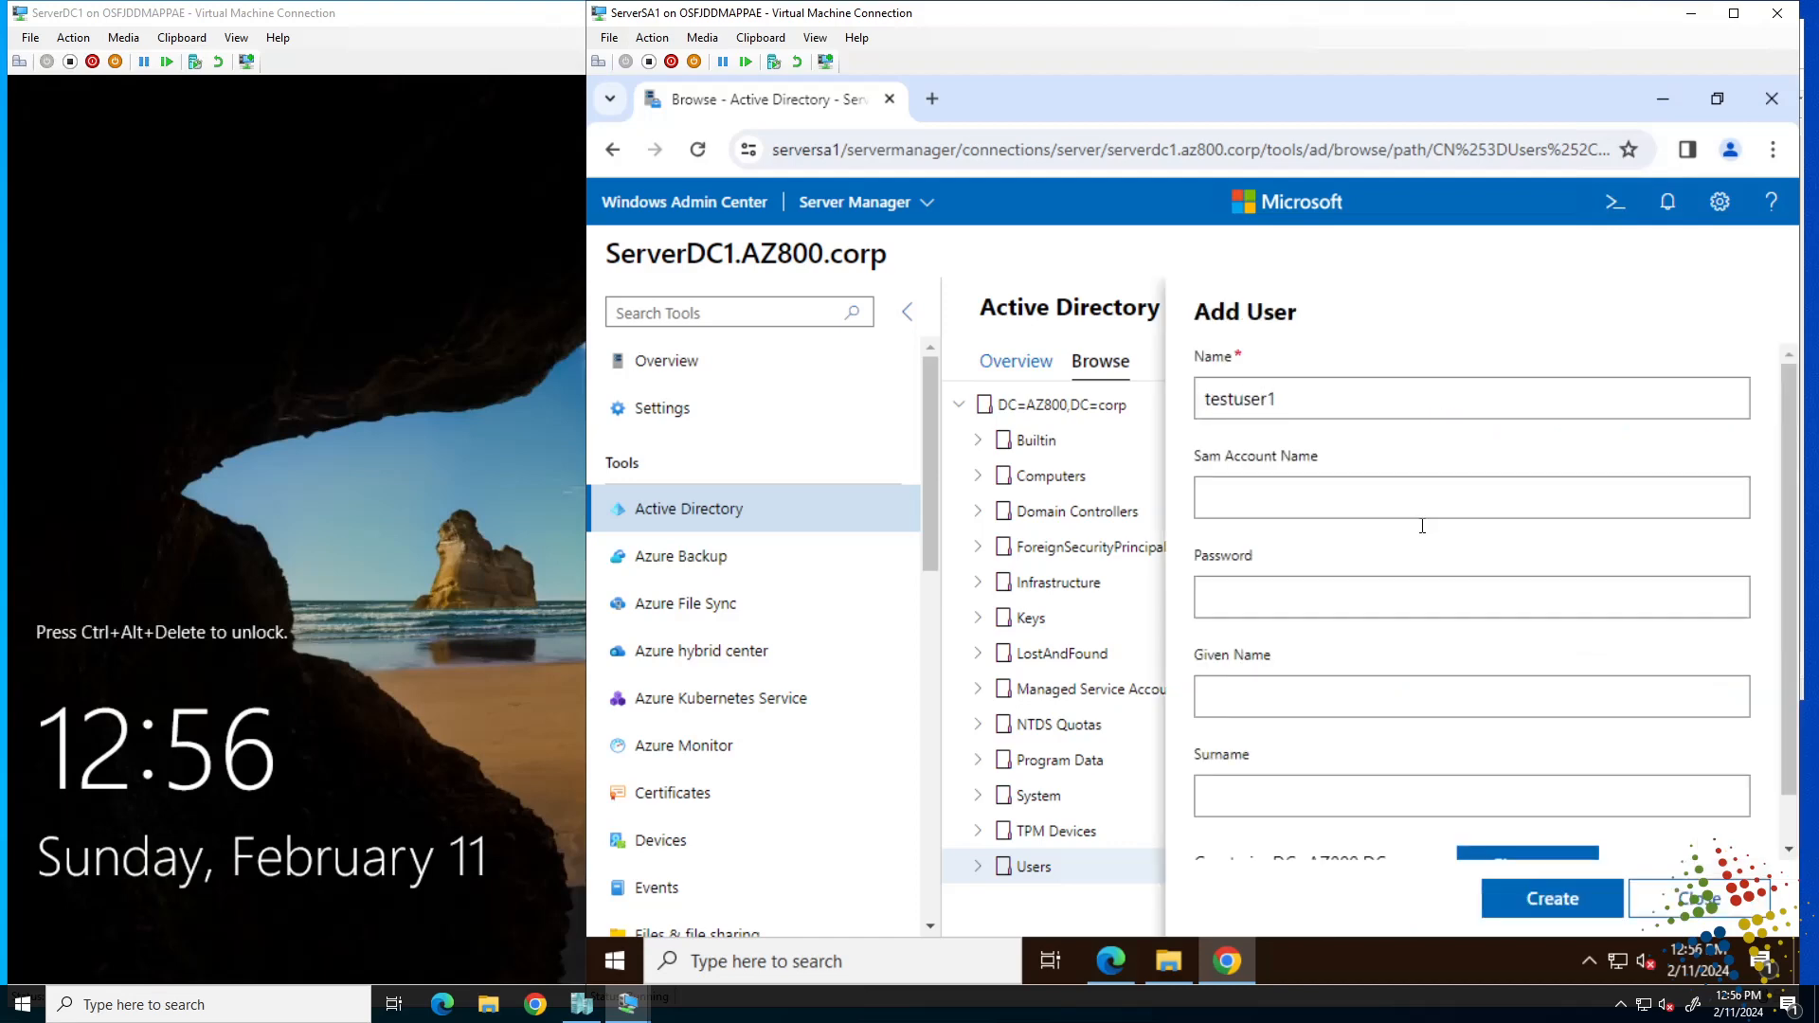
pyautogui.scroll(-1, 1422, 526)
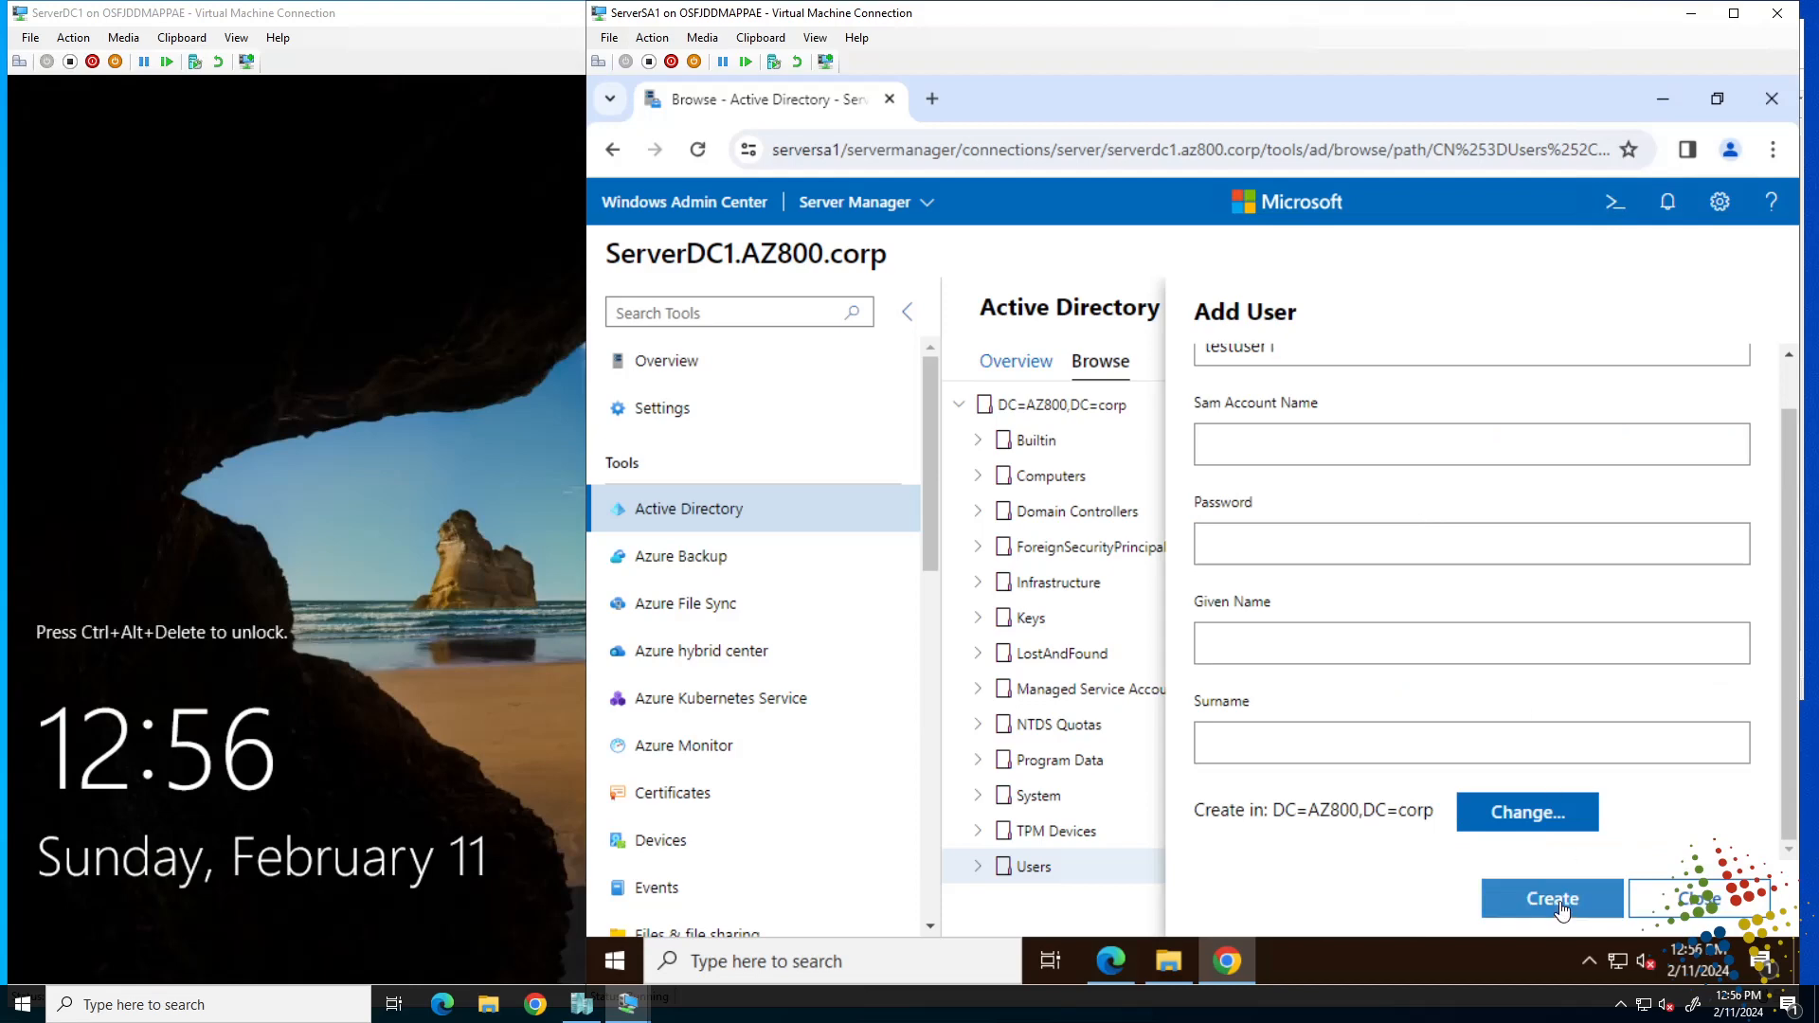
pyautogui.click(1335, 538)
pyautogui.write('P')
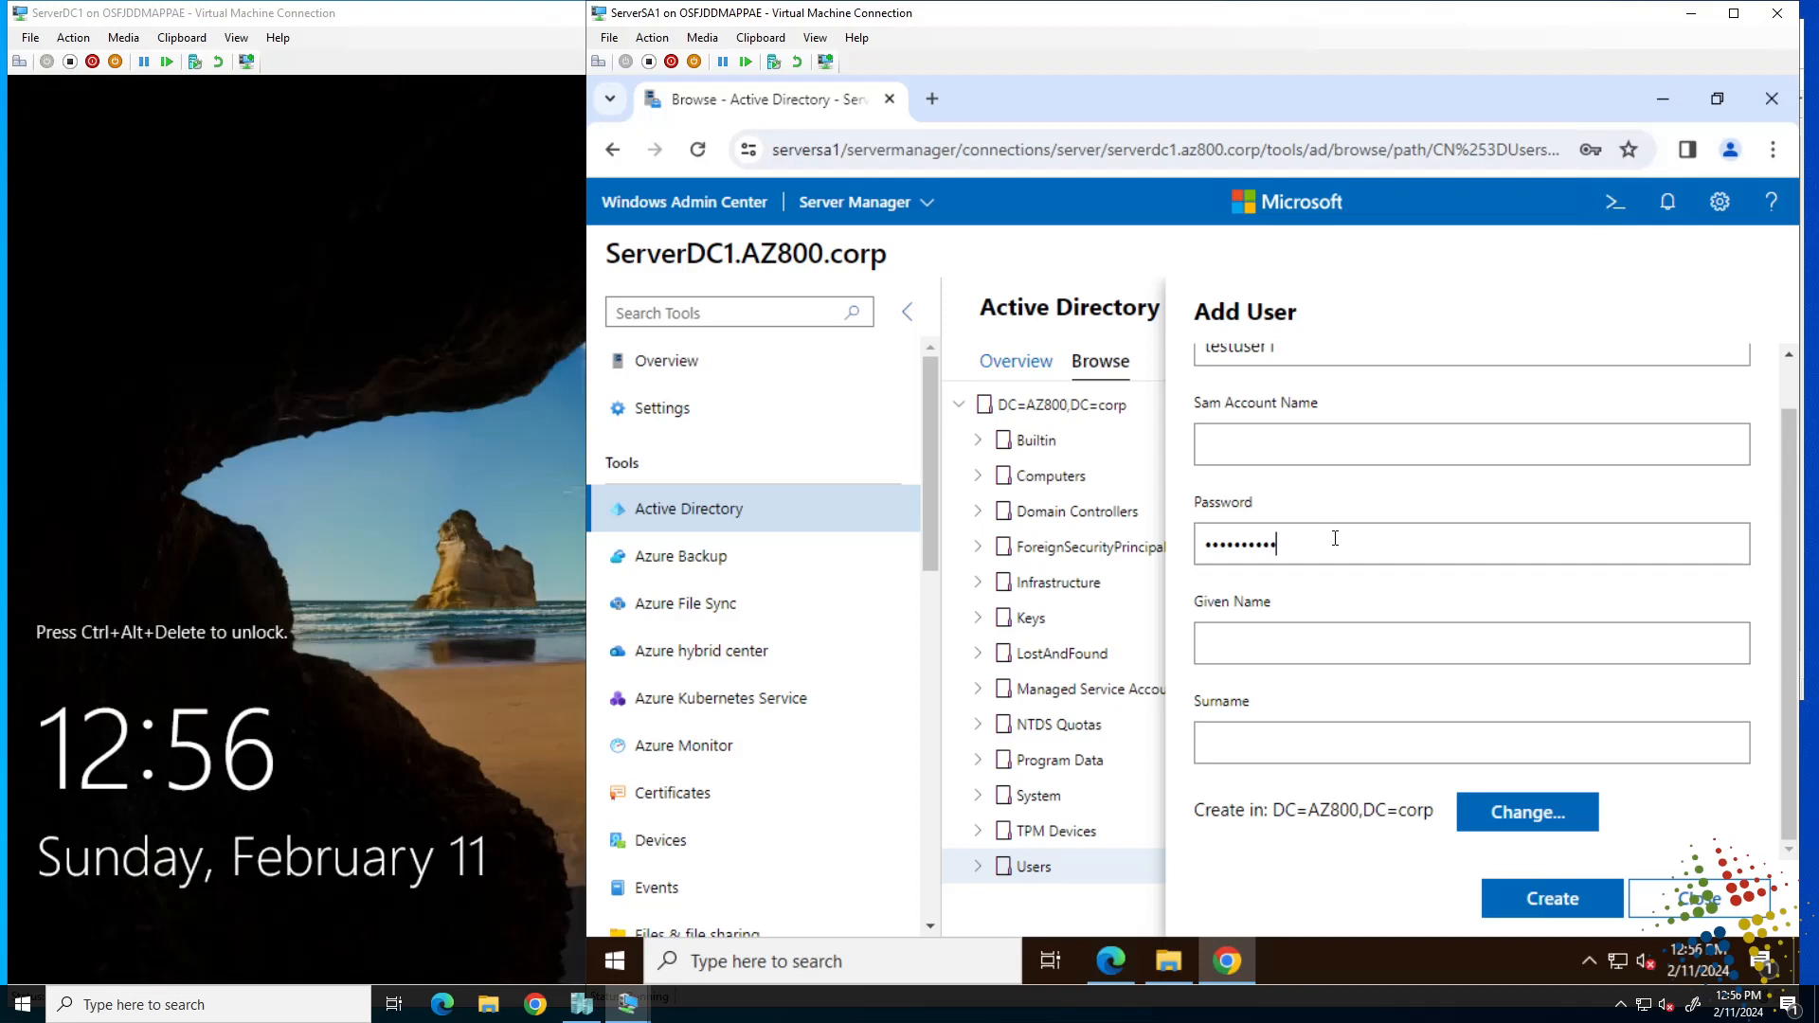
pyautogui.click(1535, 900)
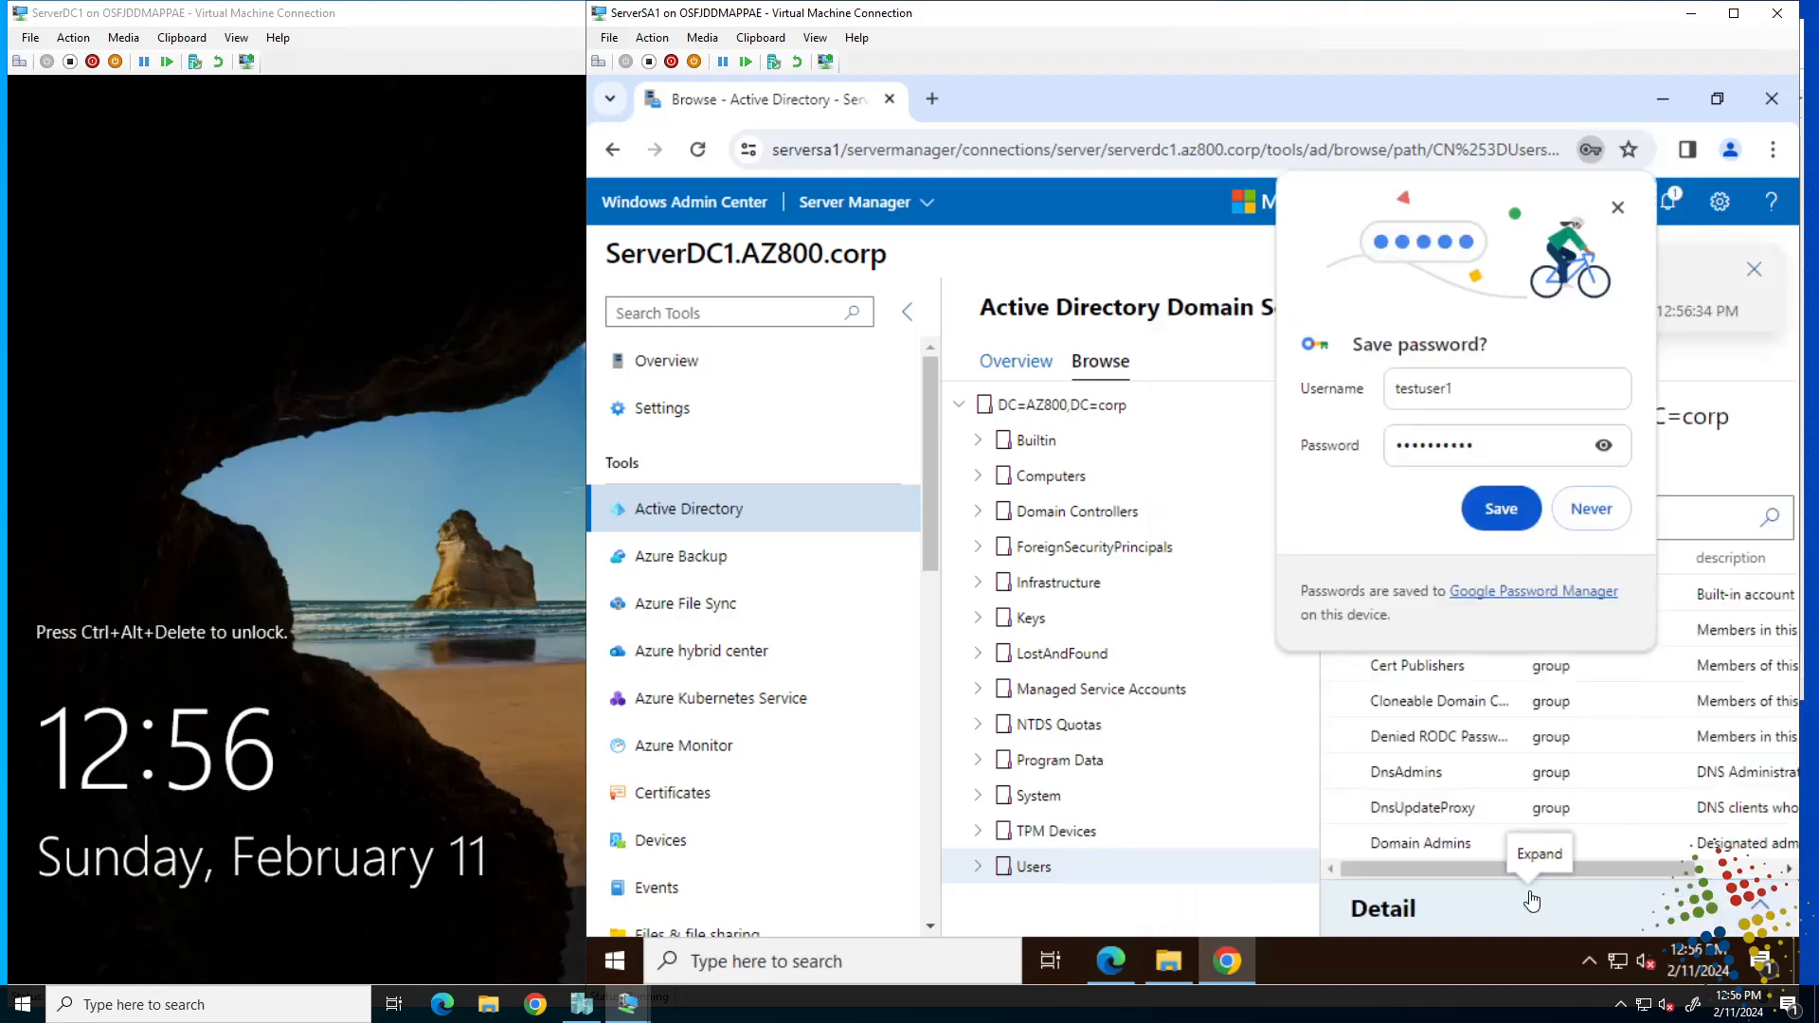
pyautogui.click(1602, 514)
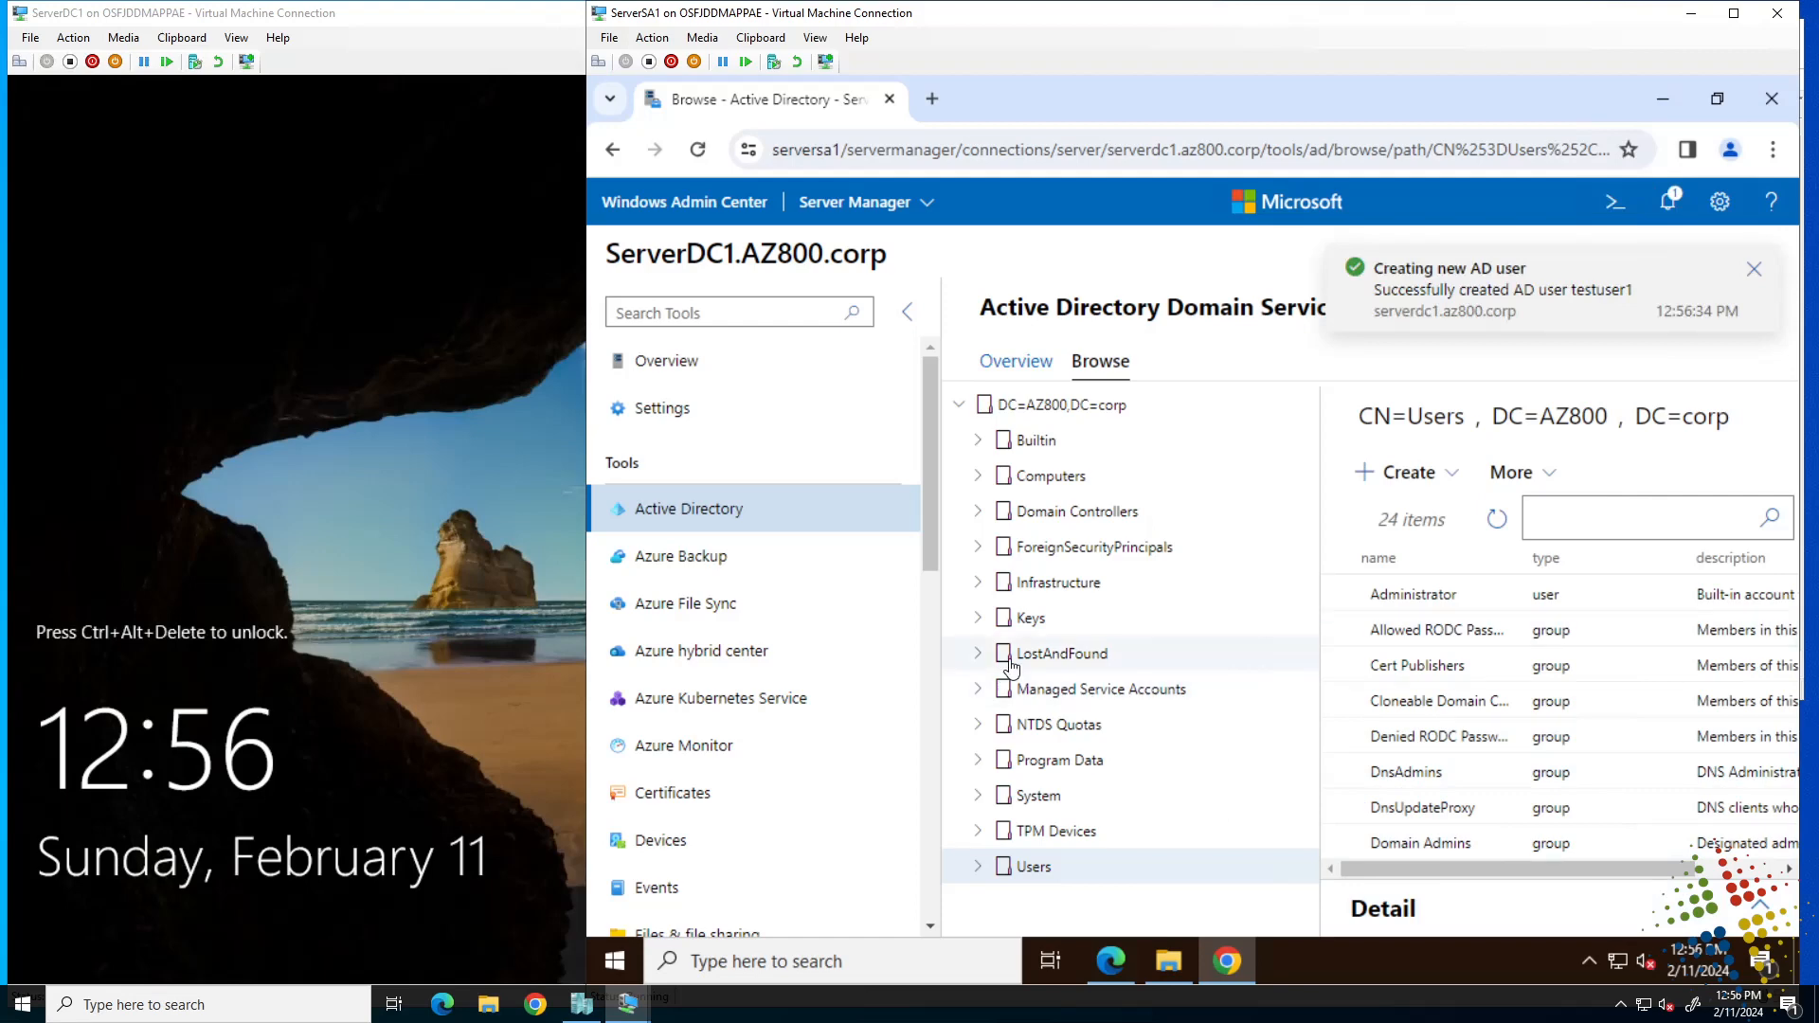